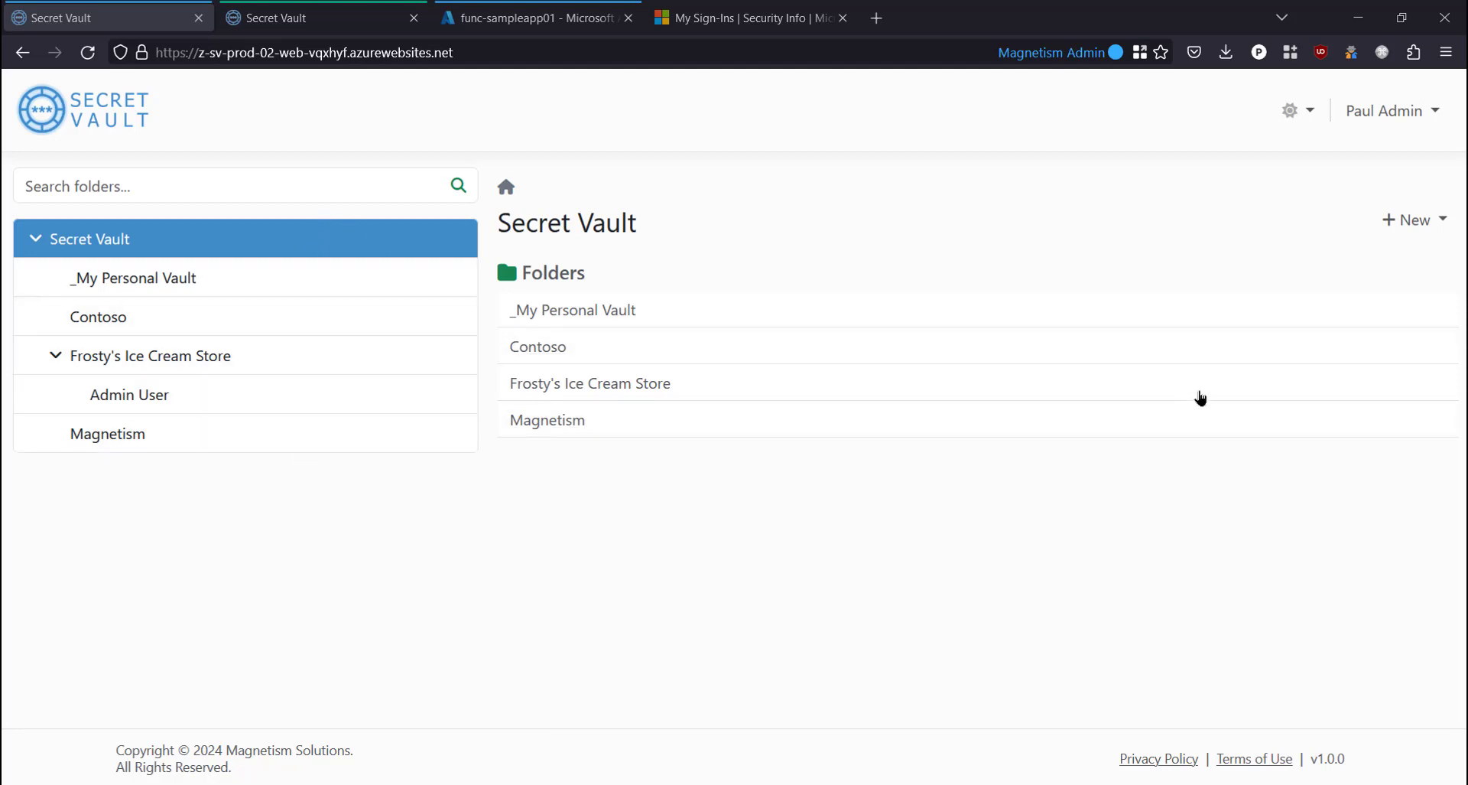
Create a folder named New Customer at the root of Secret Vault.
left_click(1397, 223)
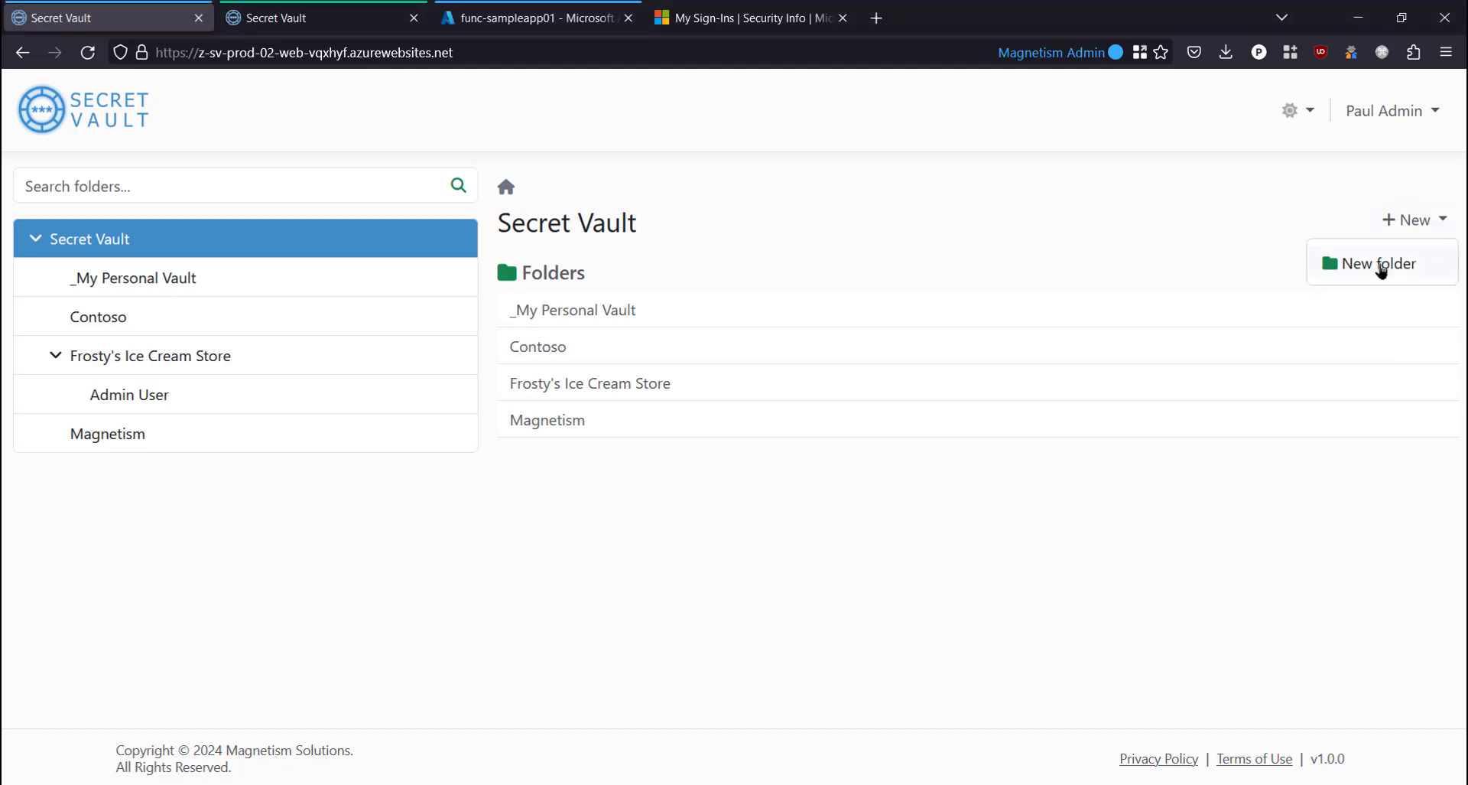
left_click(1382, 265)
type("New C")
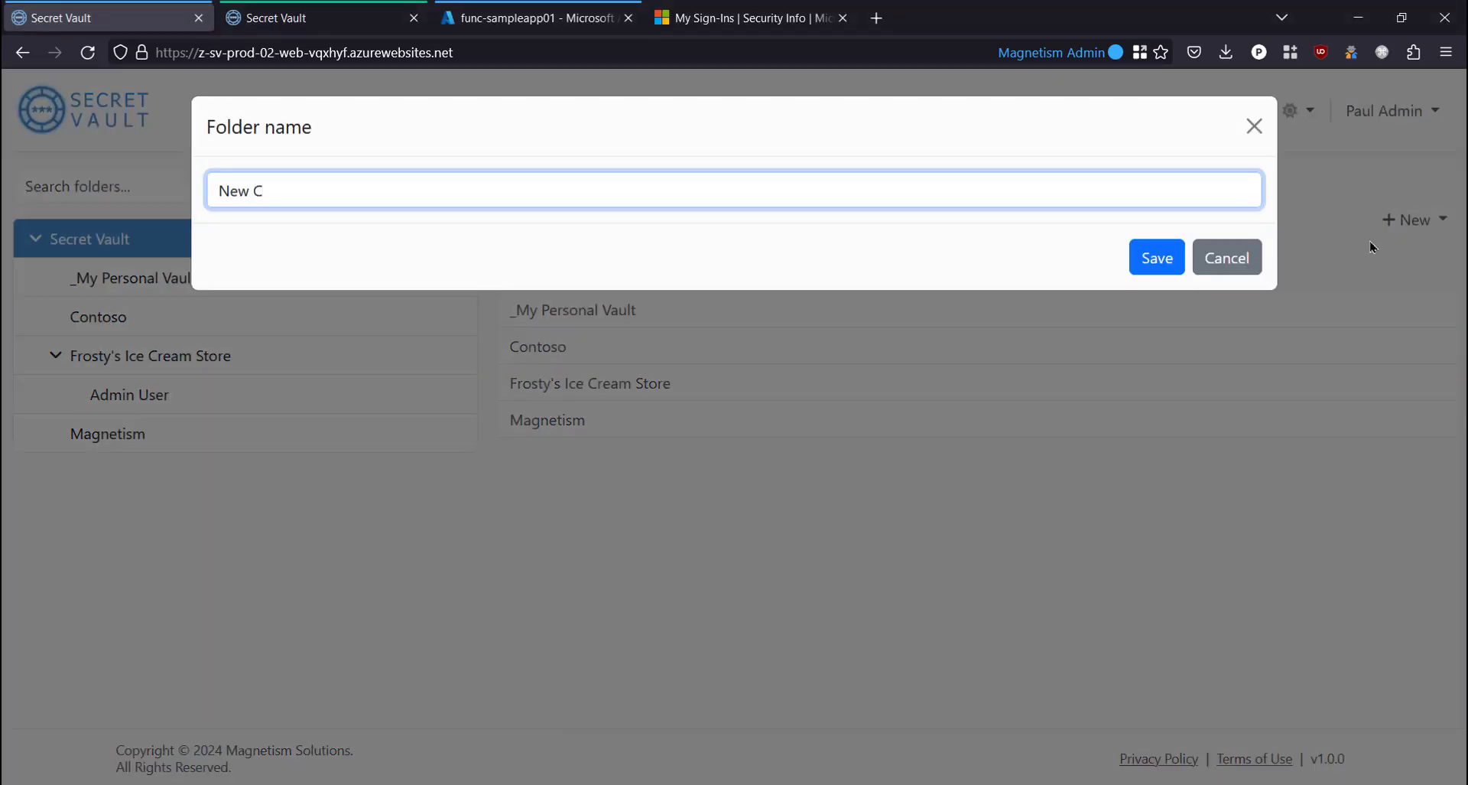
type("ustomer")
key("Return")
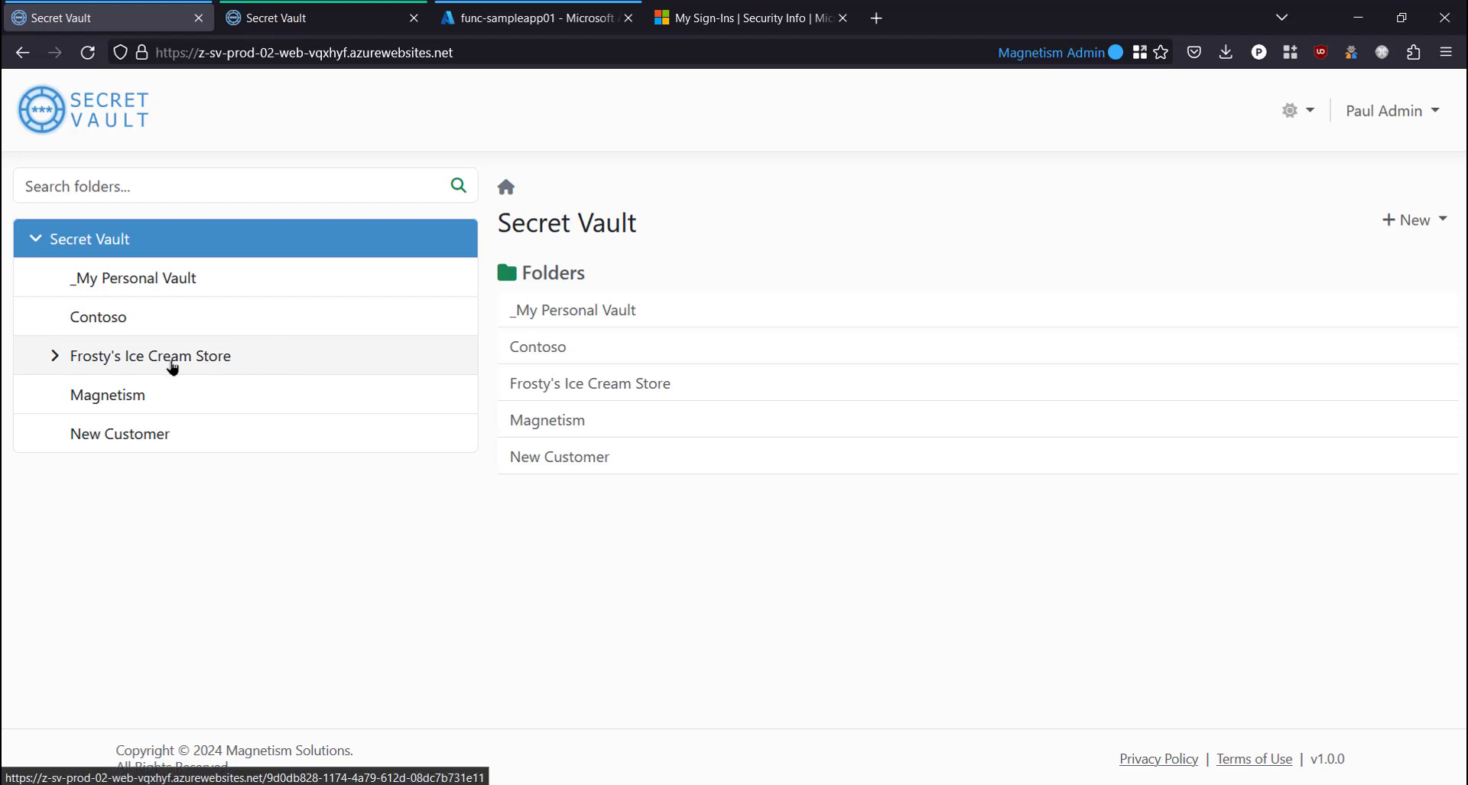
Share the Frosty's Ice Cream Store folder with the colleague's non-admin account, giving it the Reader role.
left_click(208, 364)
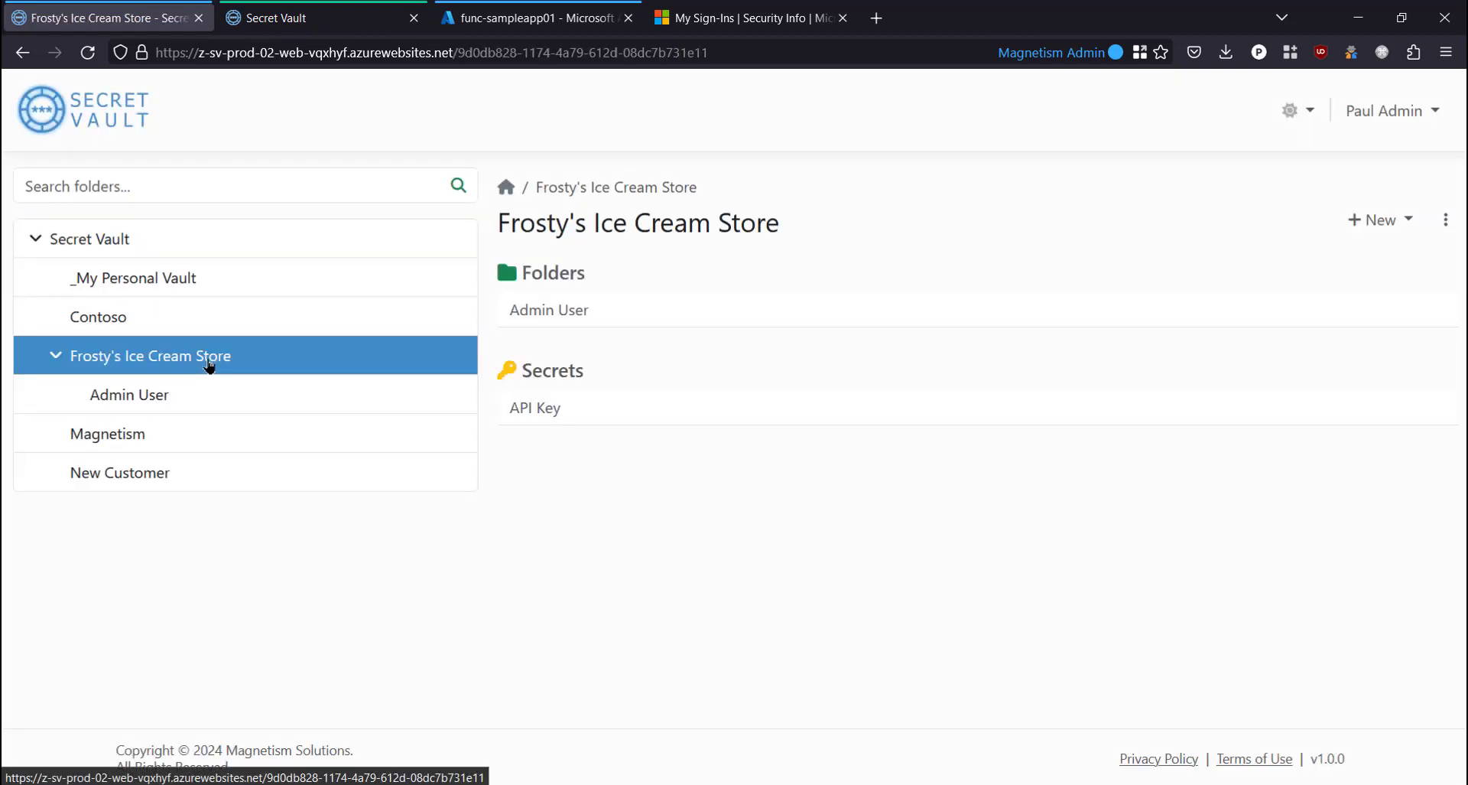
left_click(1448, 220)
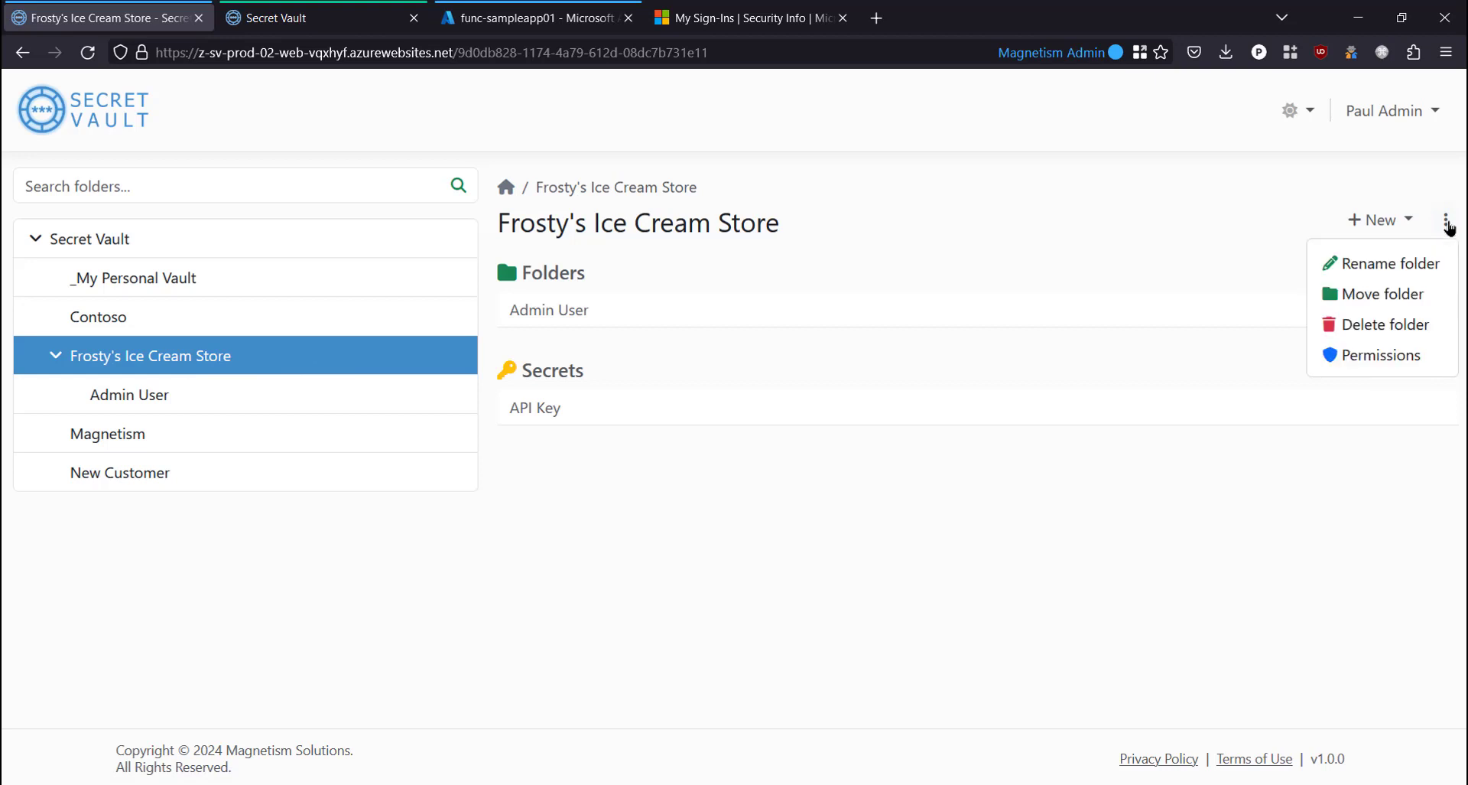
left_click(1381, 356)
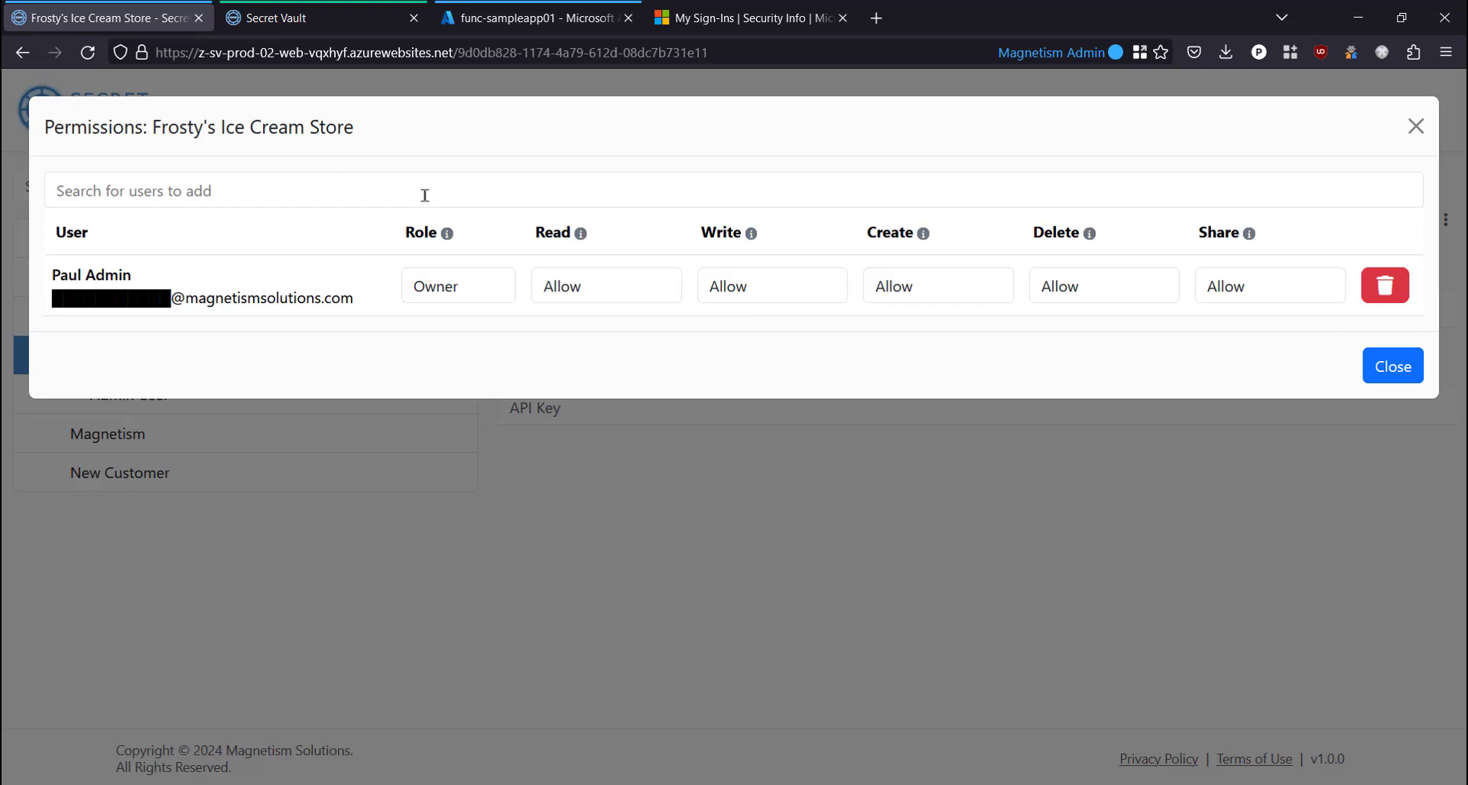
left_click(339, 189)
type("pau")
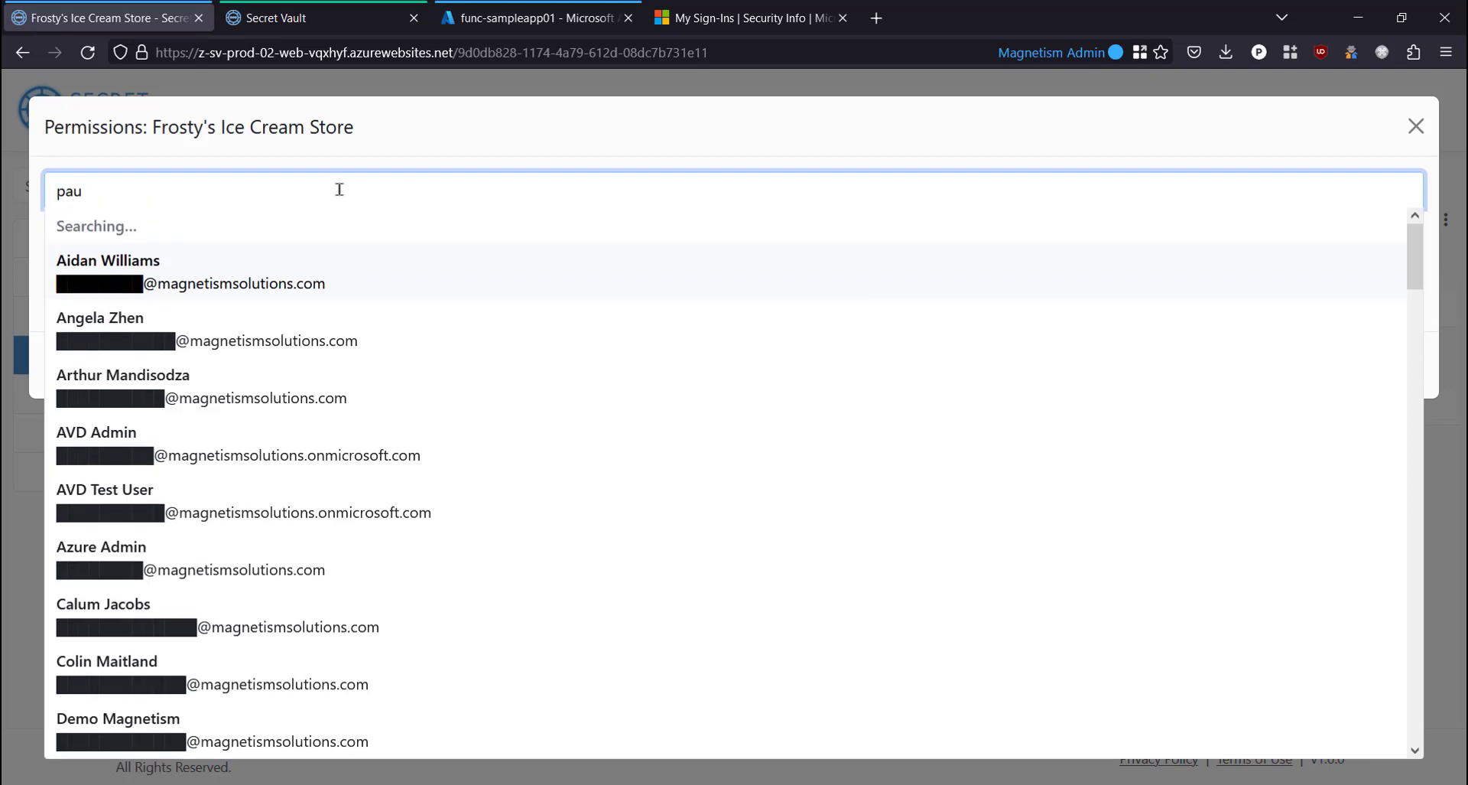
left_click(149, 301)
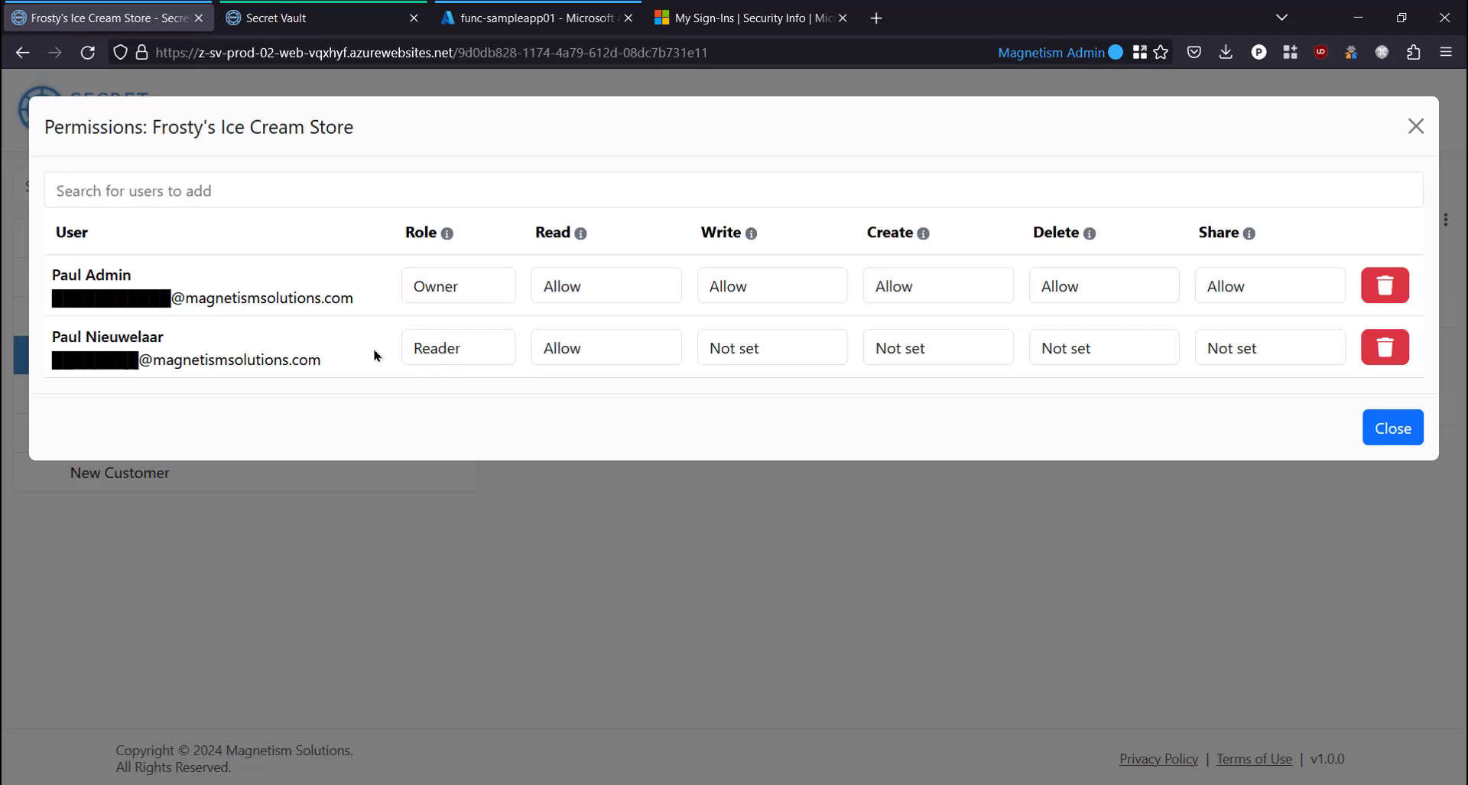
left_click(1369, 430)
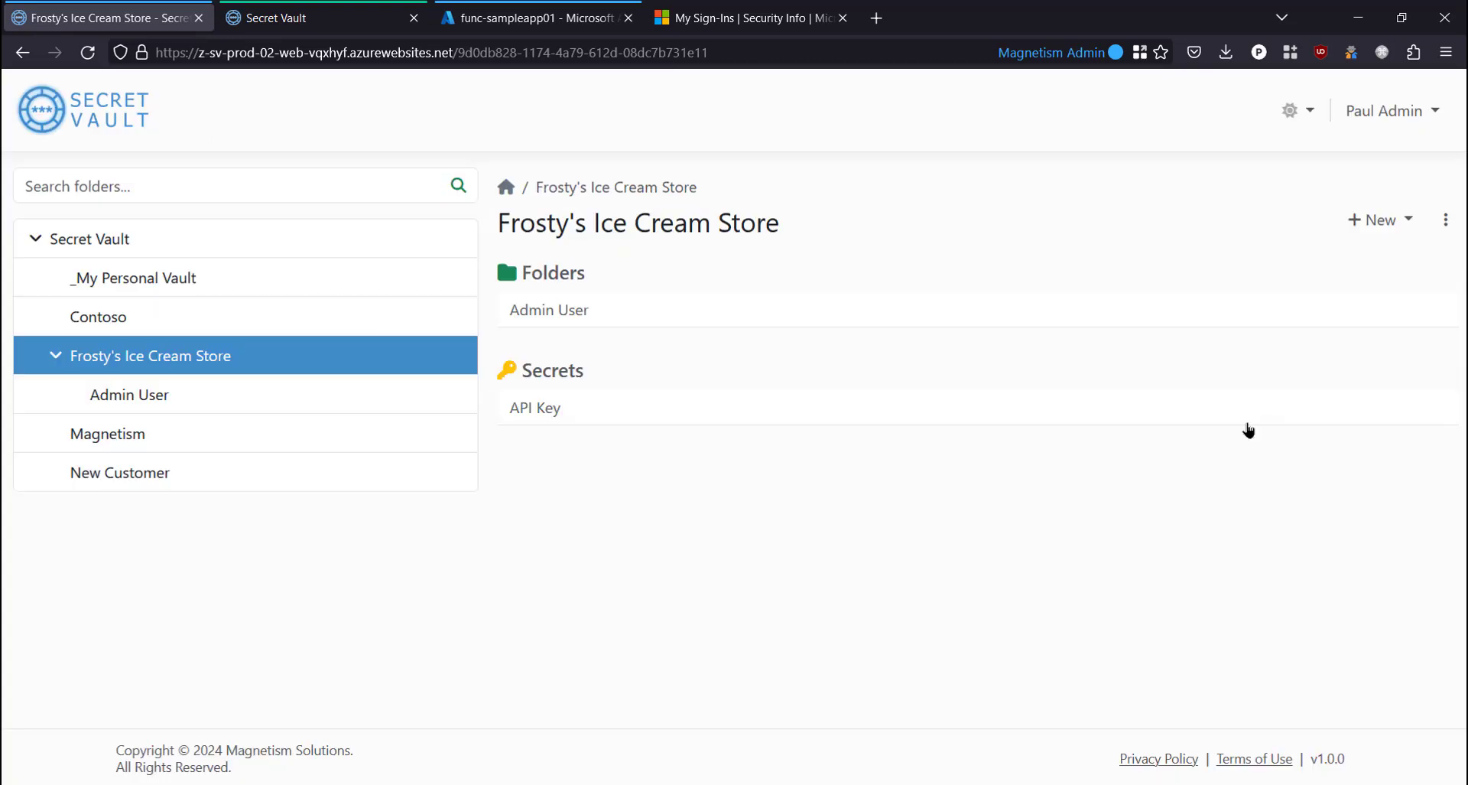
In the colleague's session, reload the vault and inspect the Frosty's Ice Cream Store folder options and its API Key secret.
left_click(318, 23)
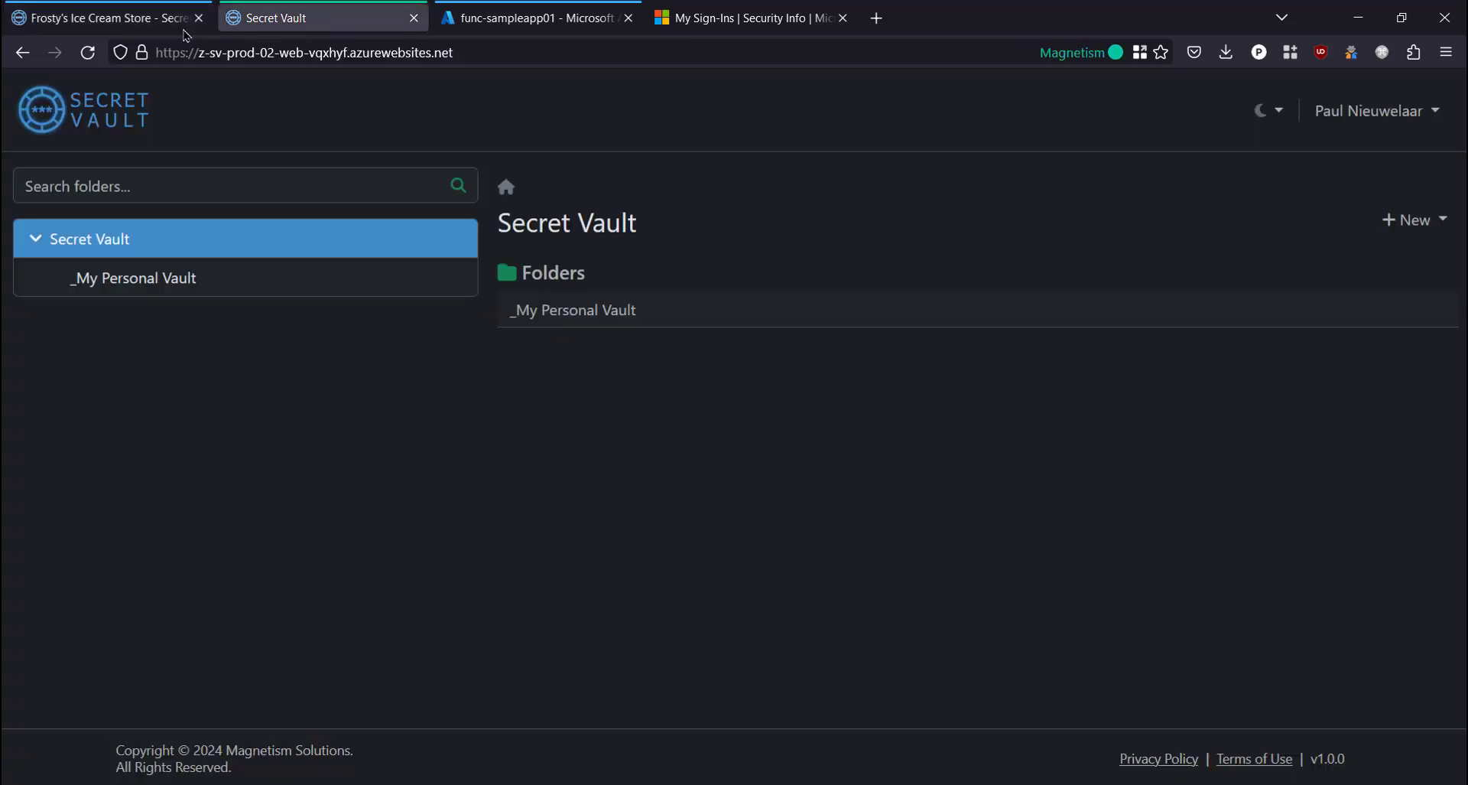
left_click(90, 63)
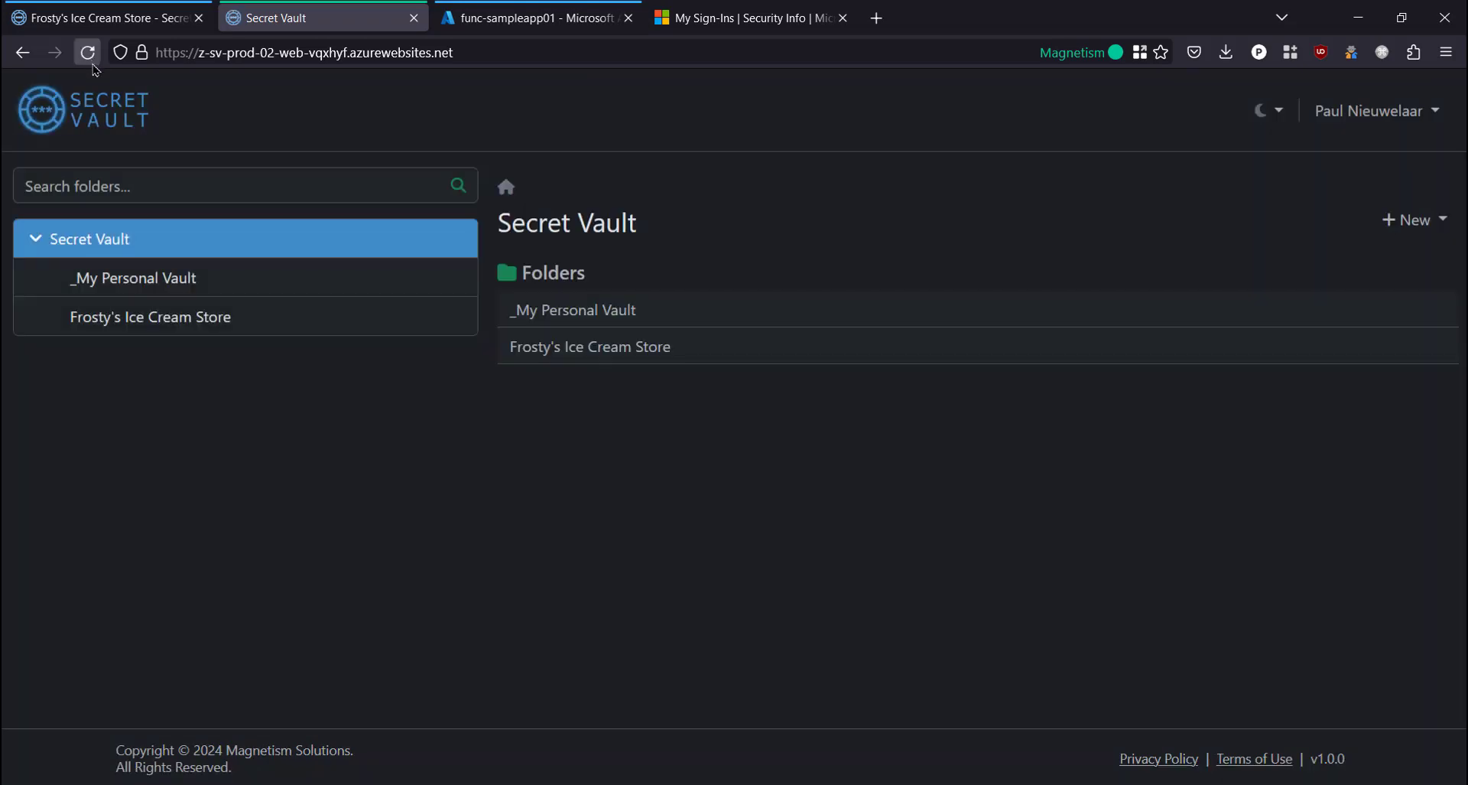
left_click(114, 323)
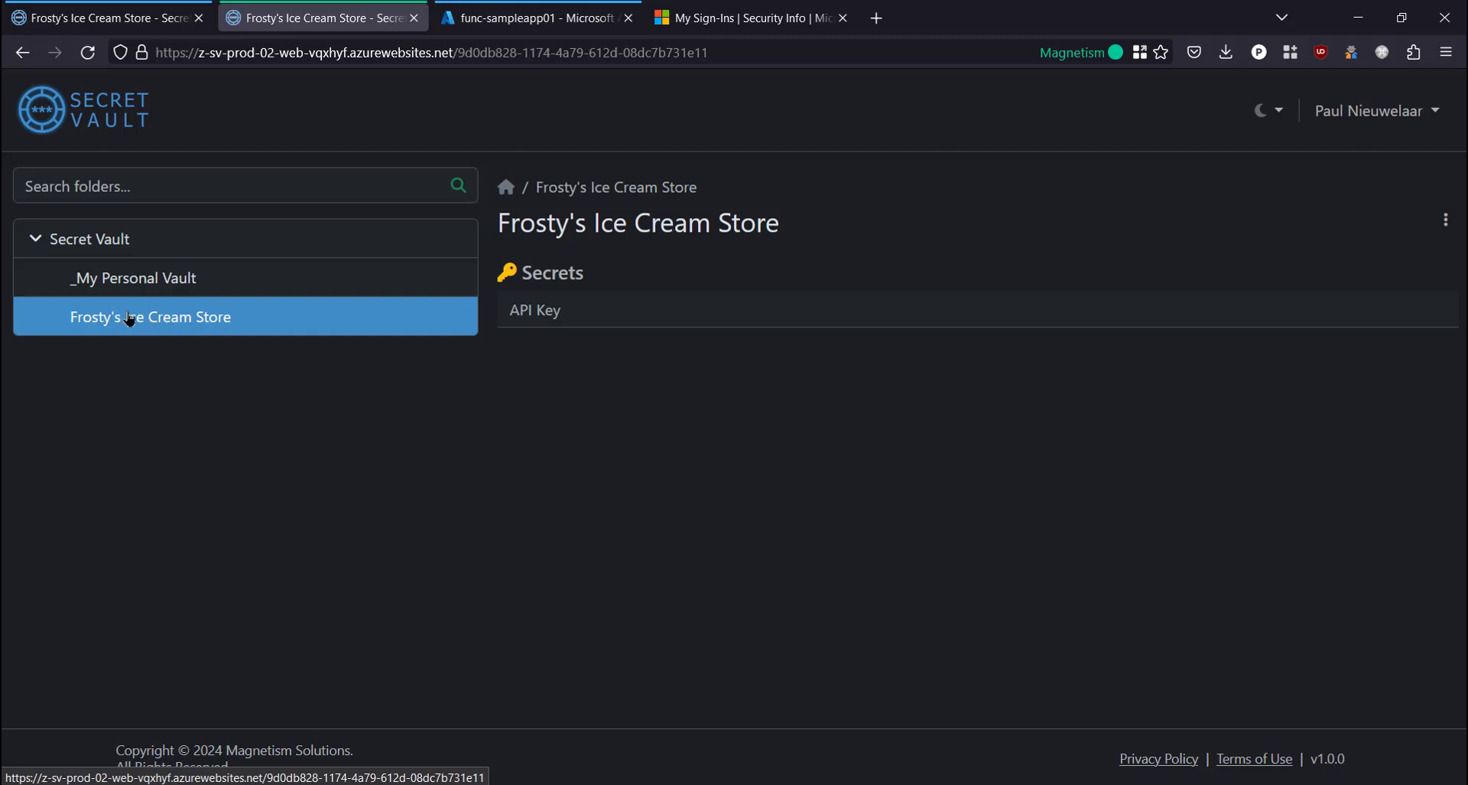
left_click(1446, 219)
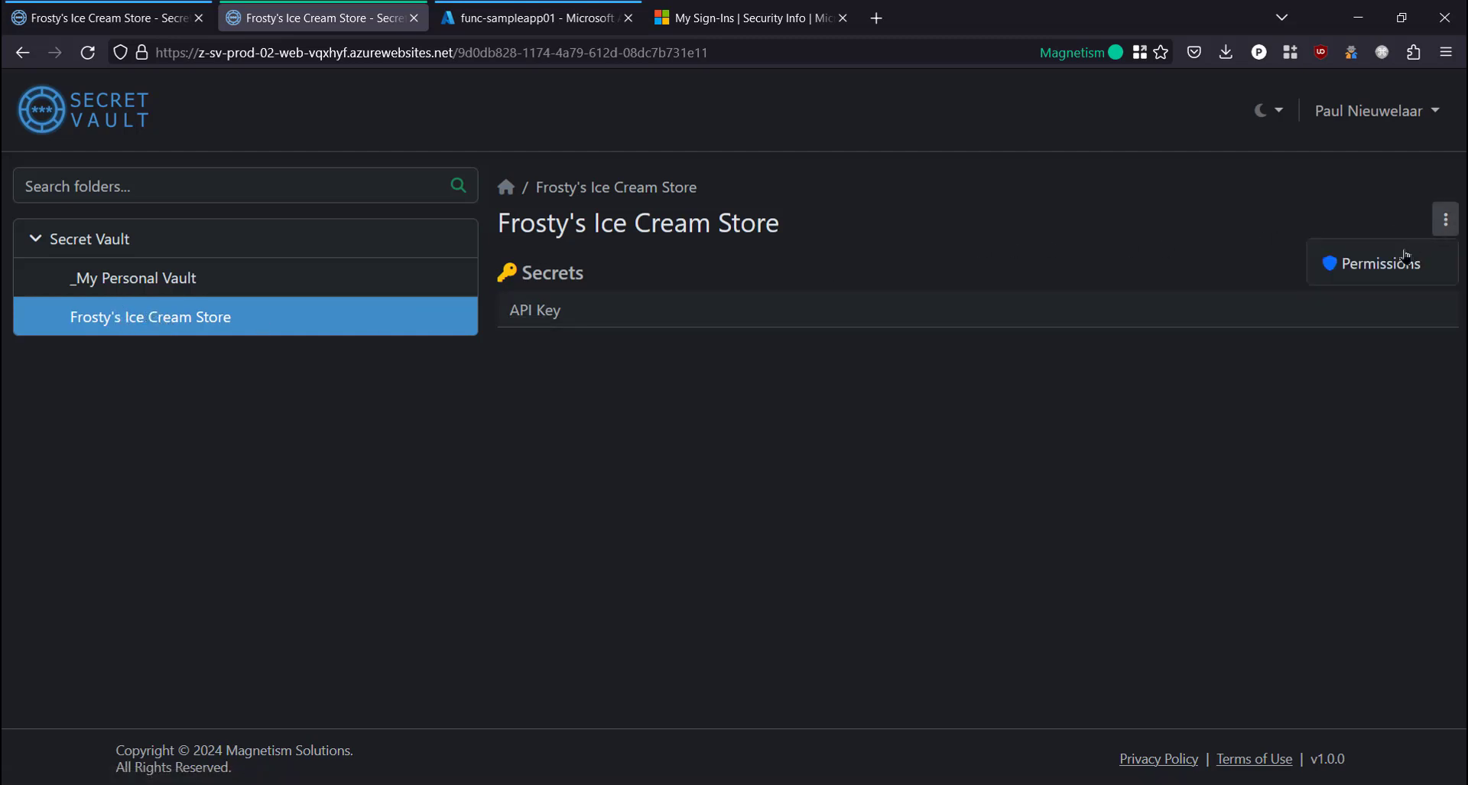
left_click(1254, 251)
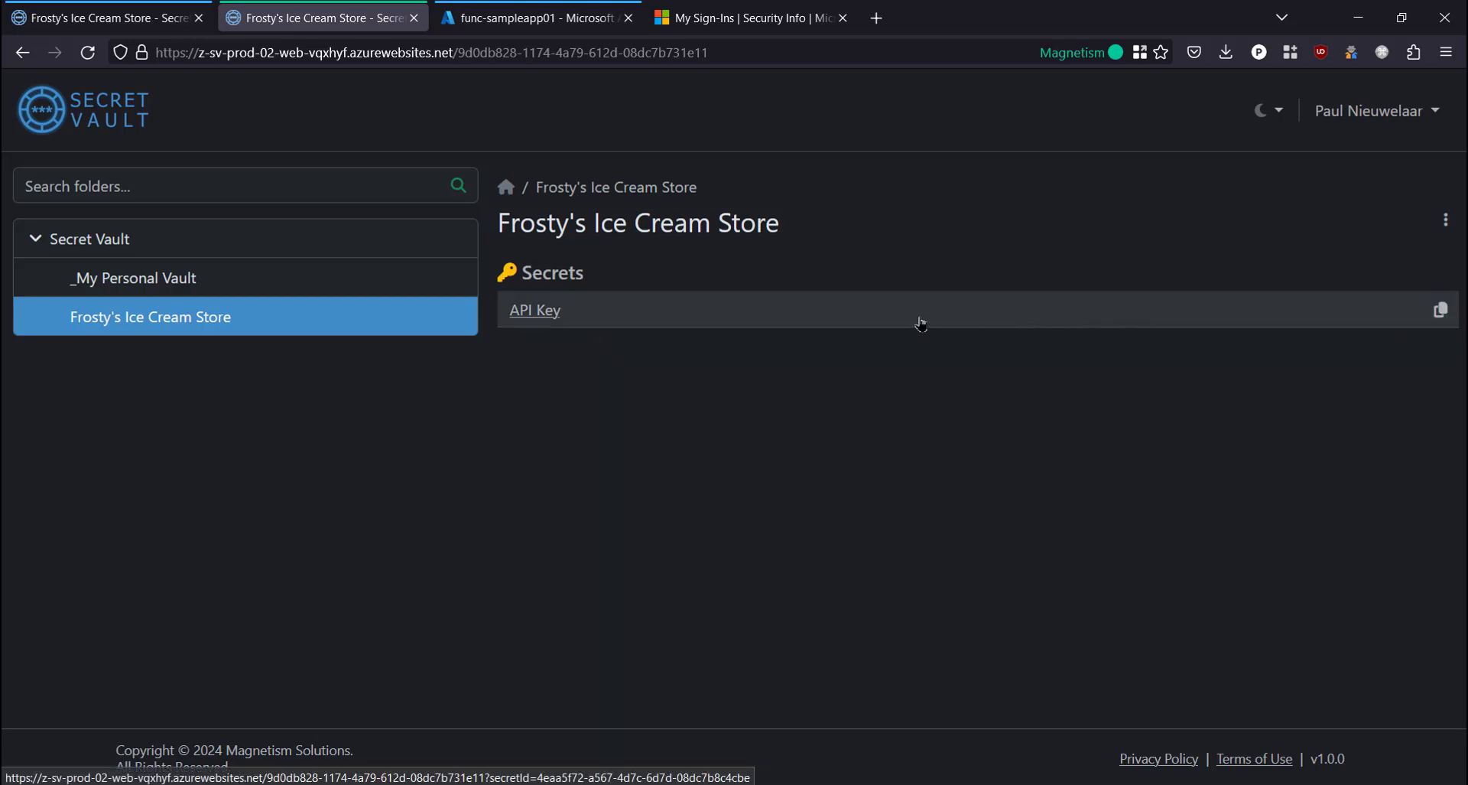
left_click(682, 318)
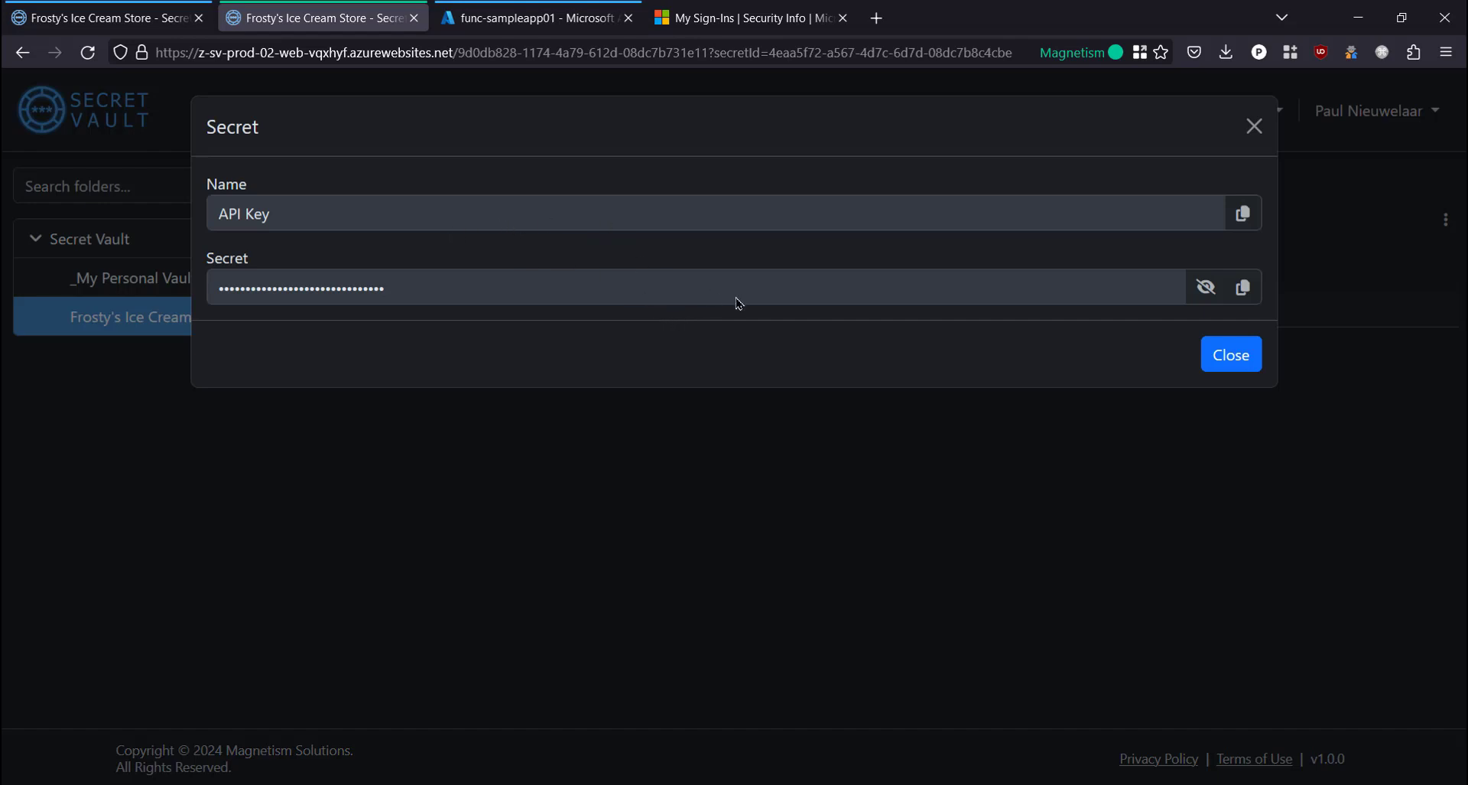
left_click(1230, 363)
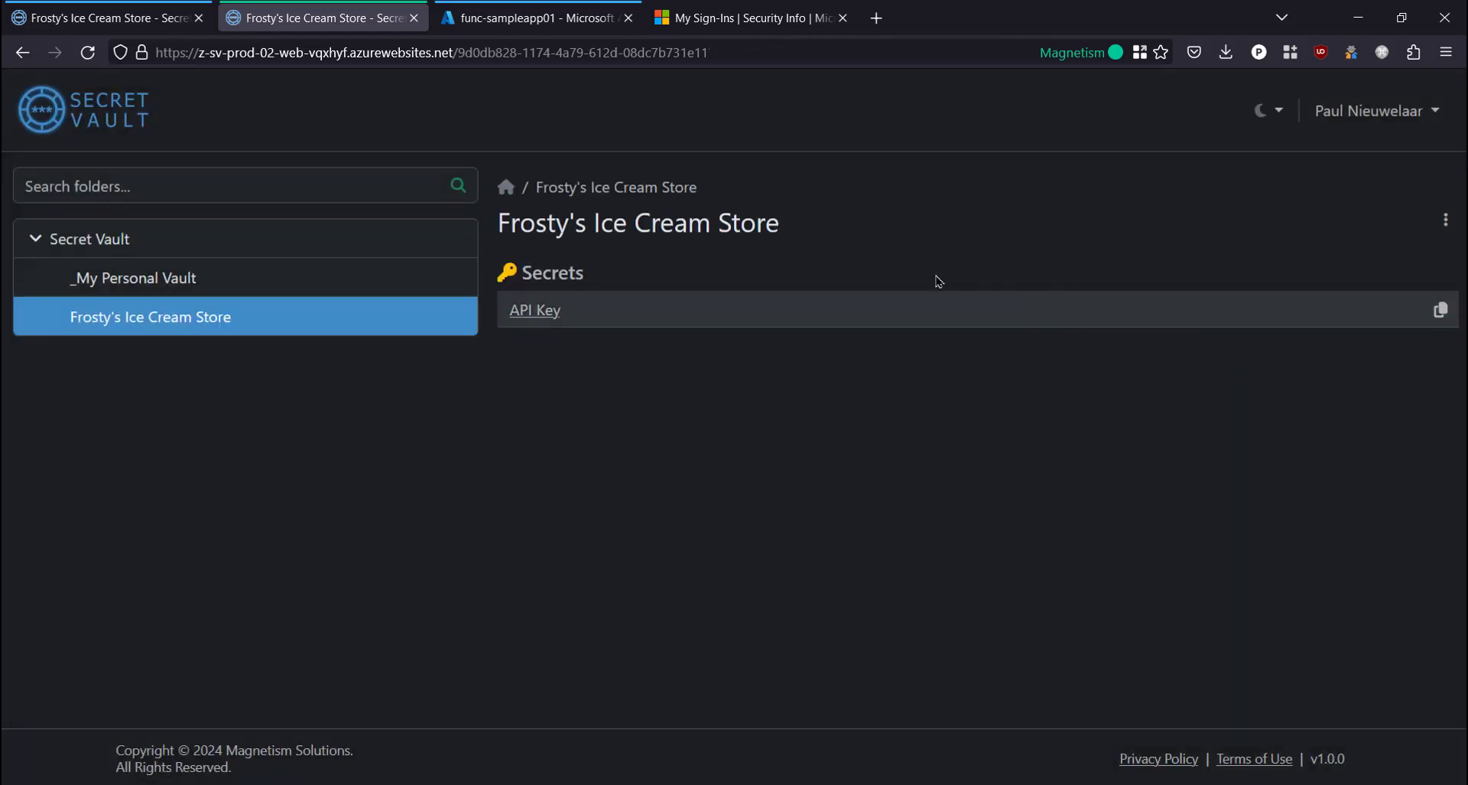
Back in the admin session, review the permissions of the Admin User subfolder in Frosty's Ice Cream Store.
left_click(136, 23)
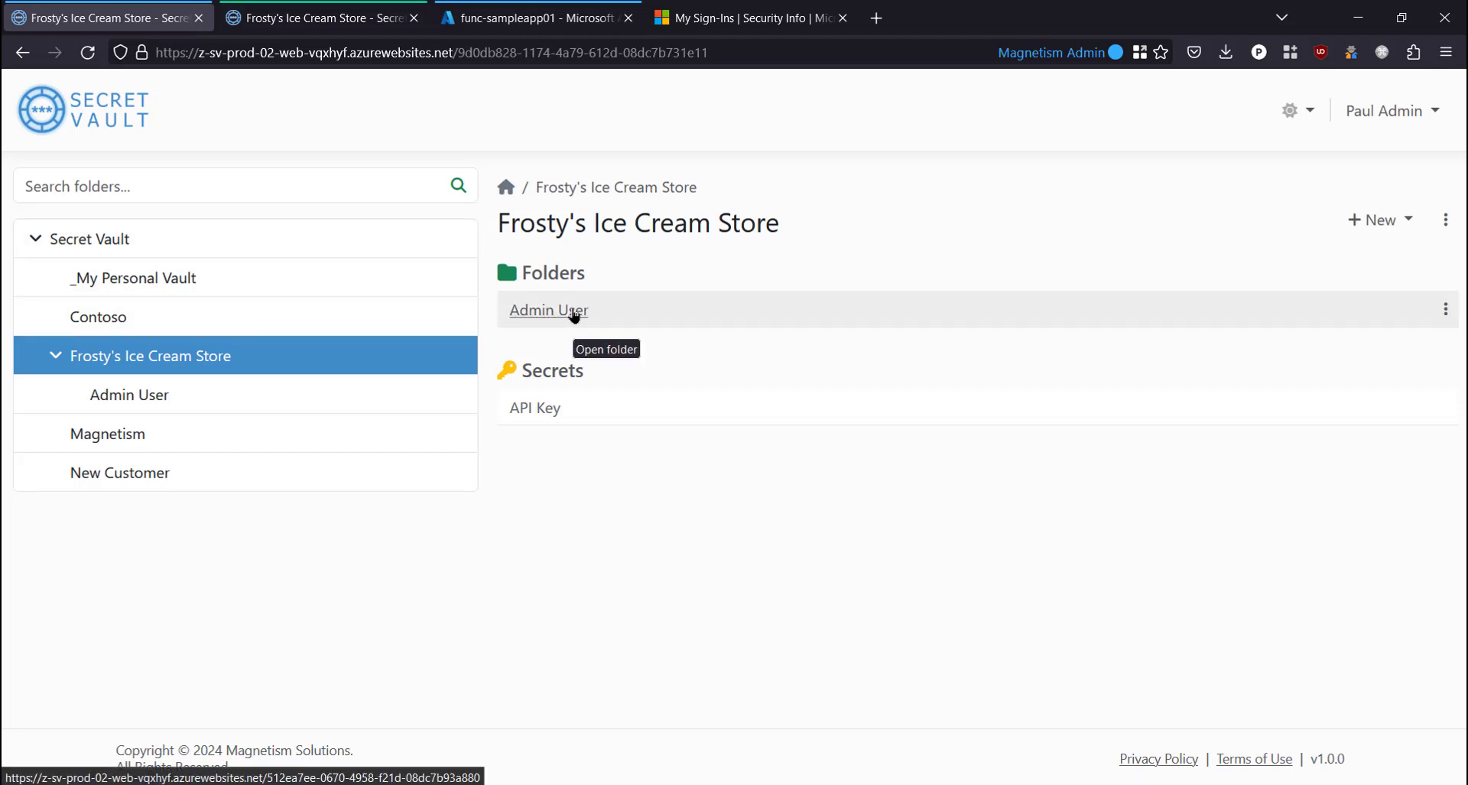
left_click(1445, 310)
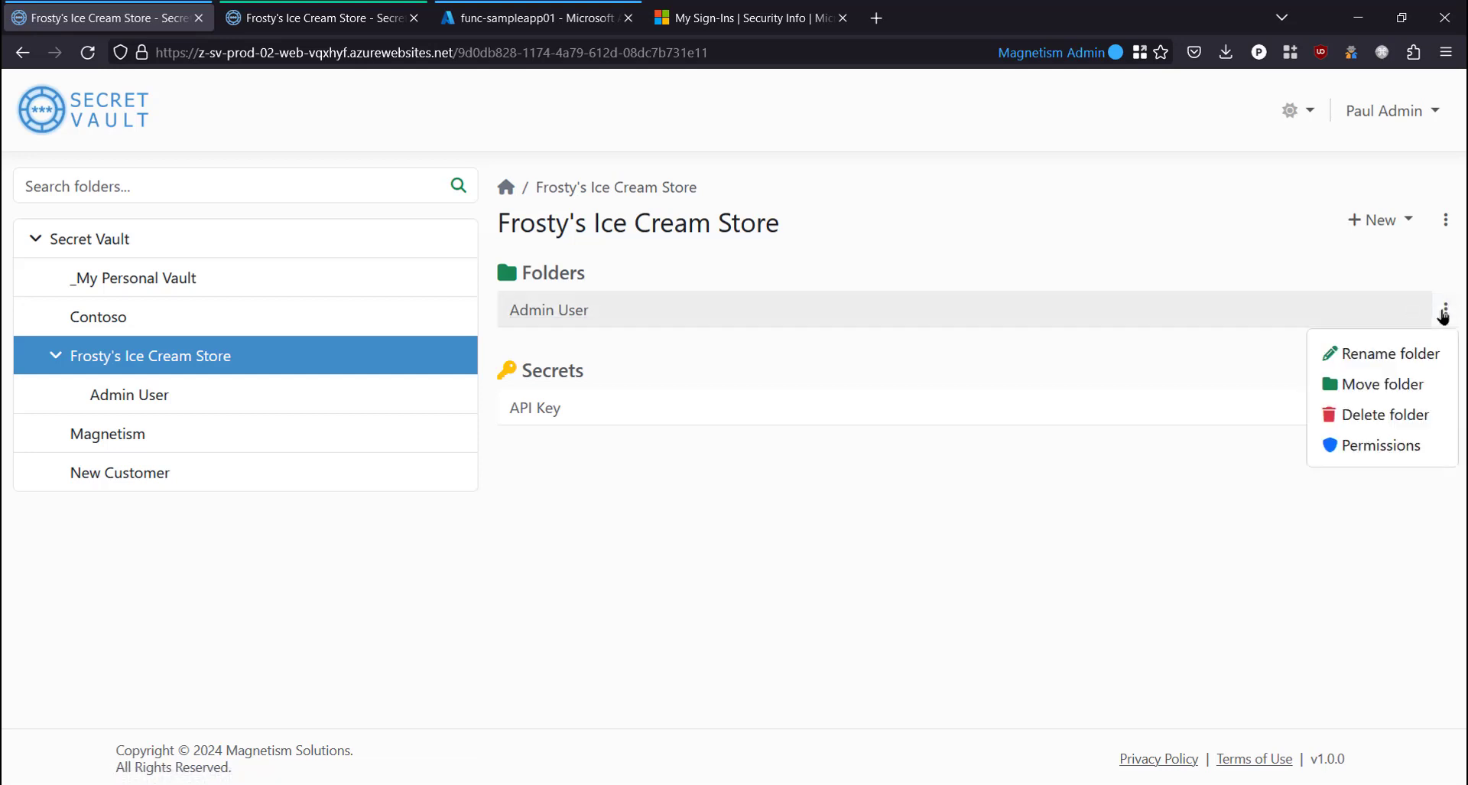
left_click(1380, 450)
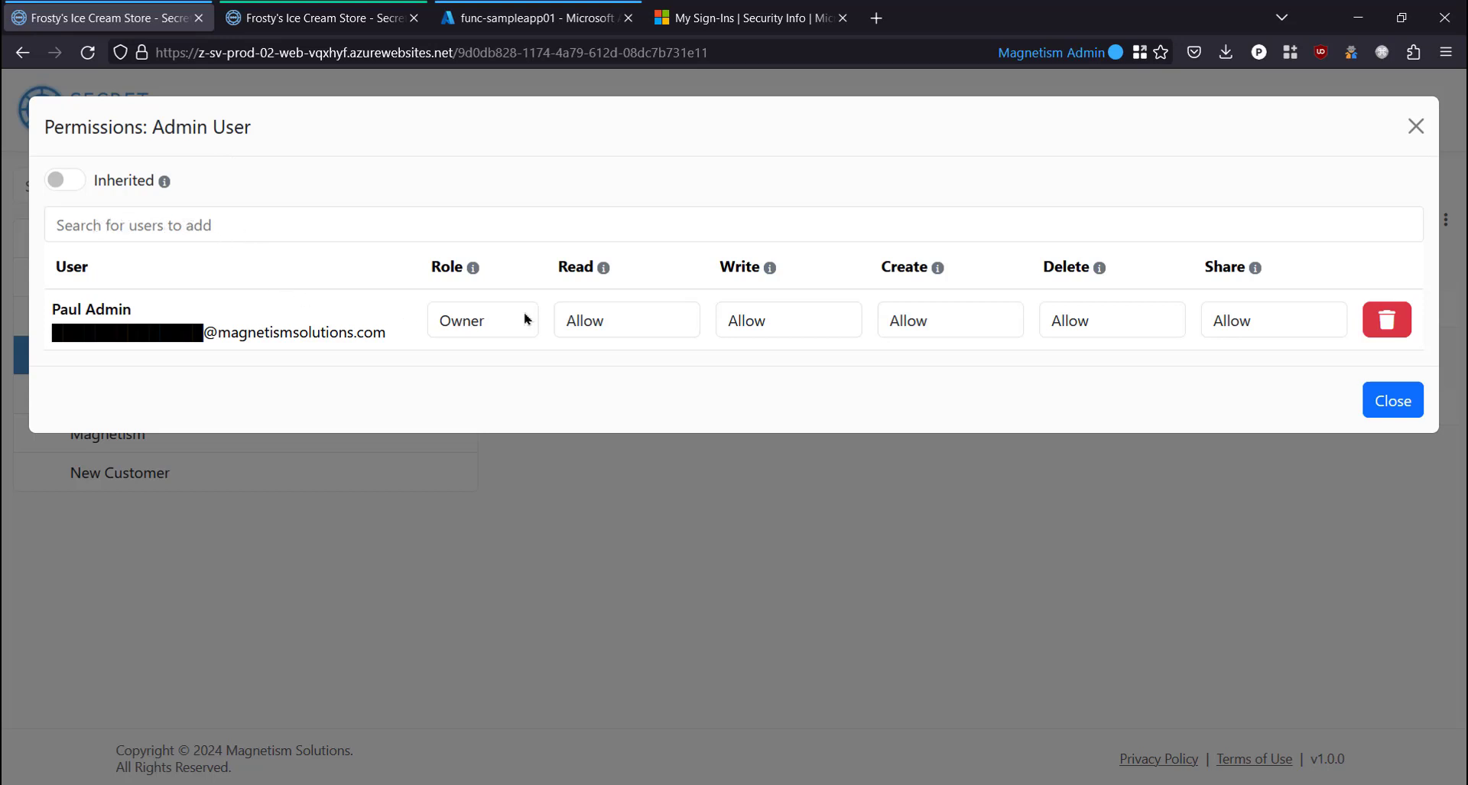
left_click(1393, 399)
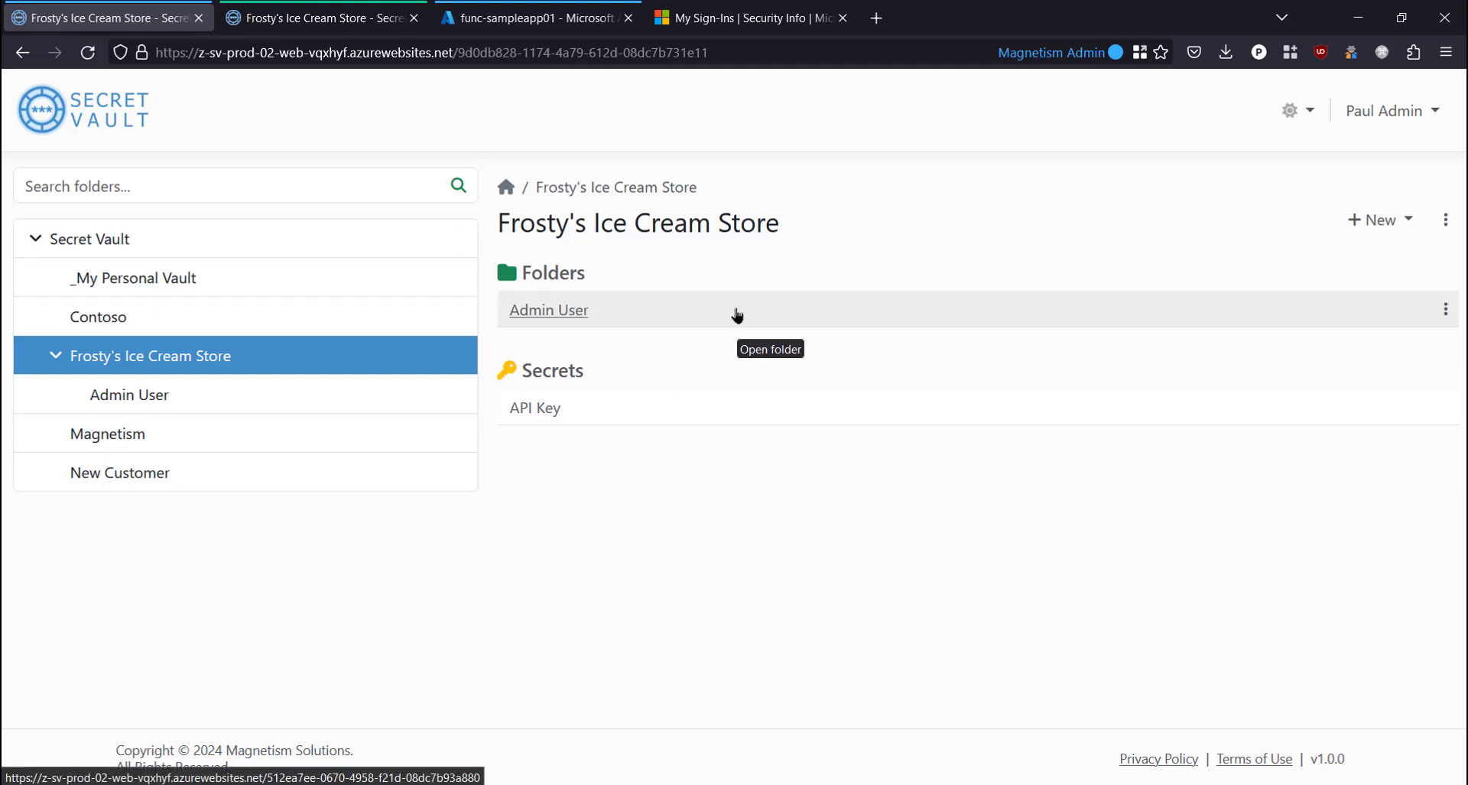
Set the colleague's role on the Frosty's Ice Cream Store folder to Contributor.
left_click(1445, 219)
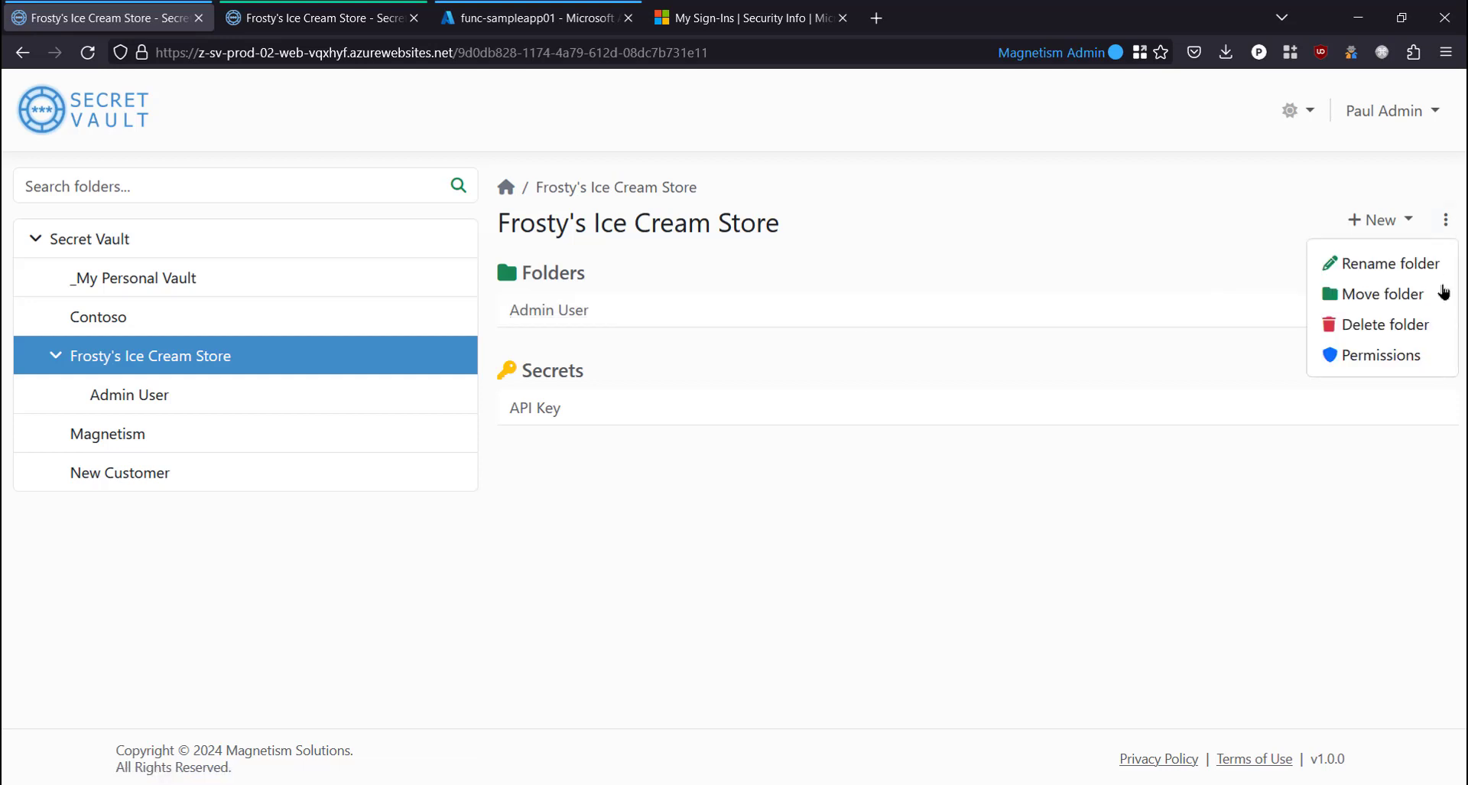
left_click(1401, 363)
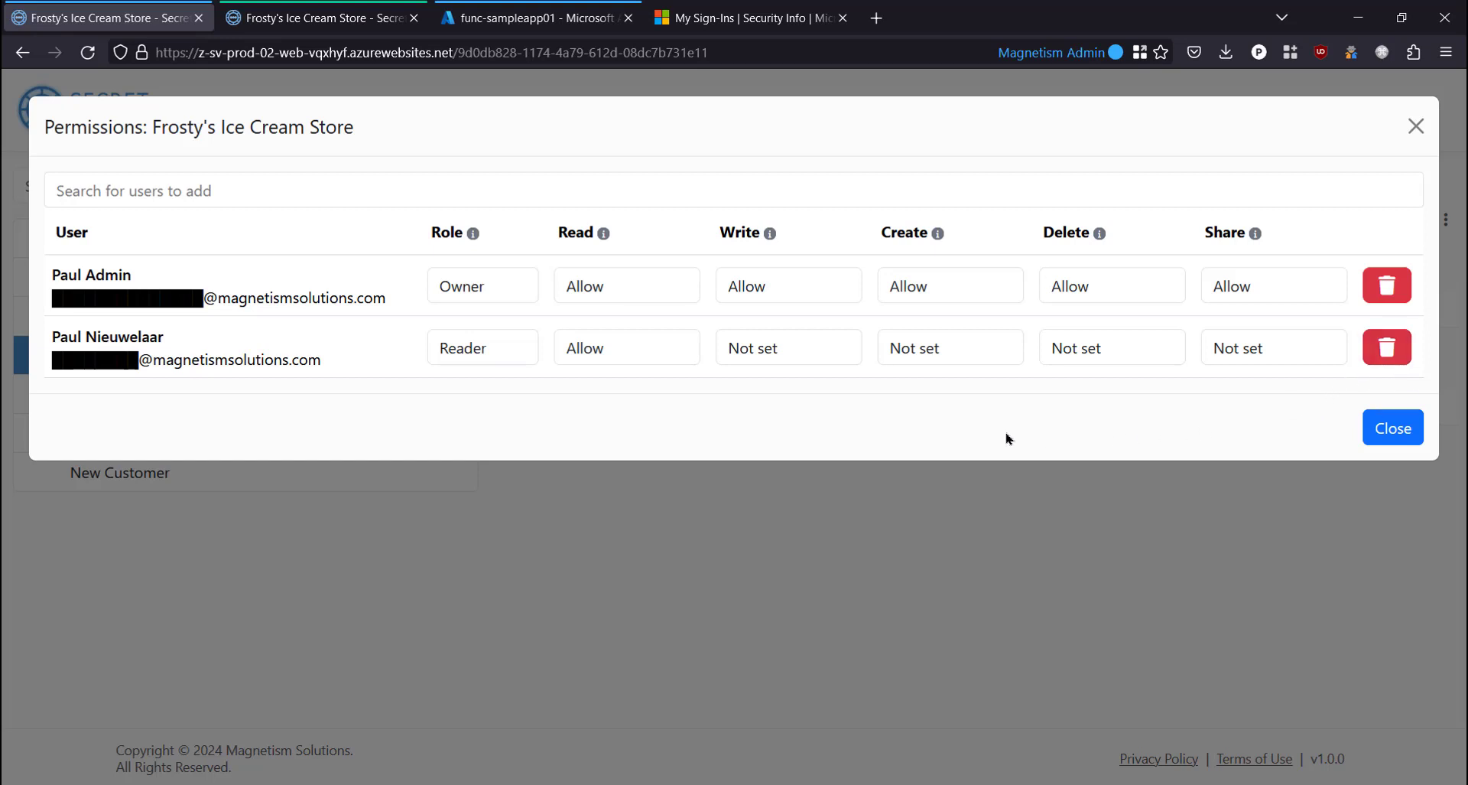
left_click(485, 355)
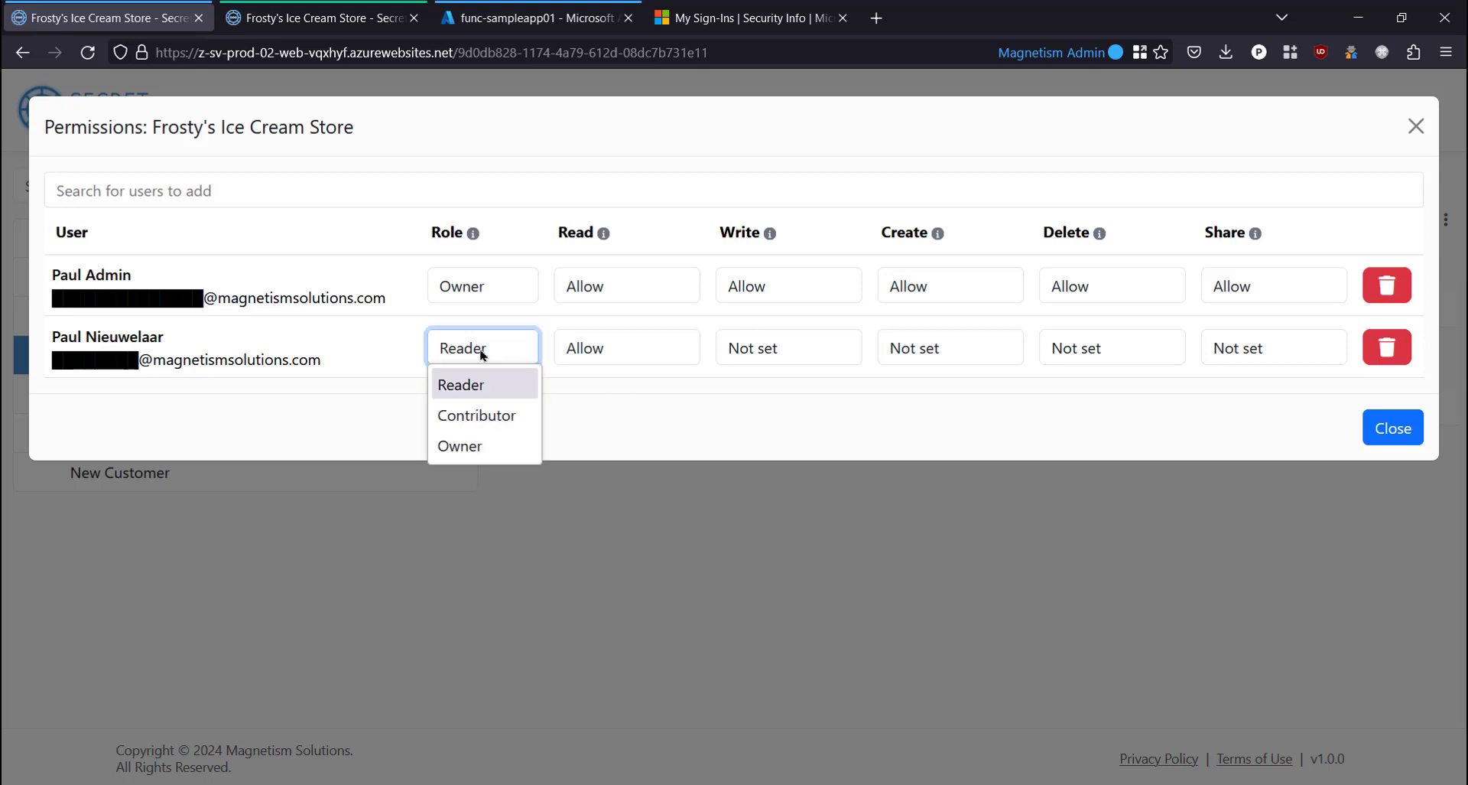
left_click(494, 417)
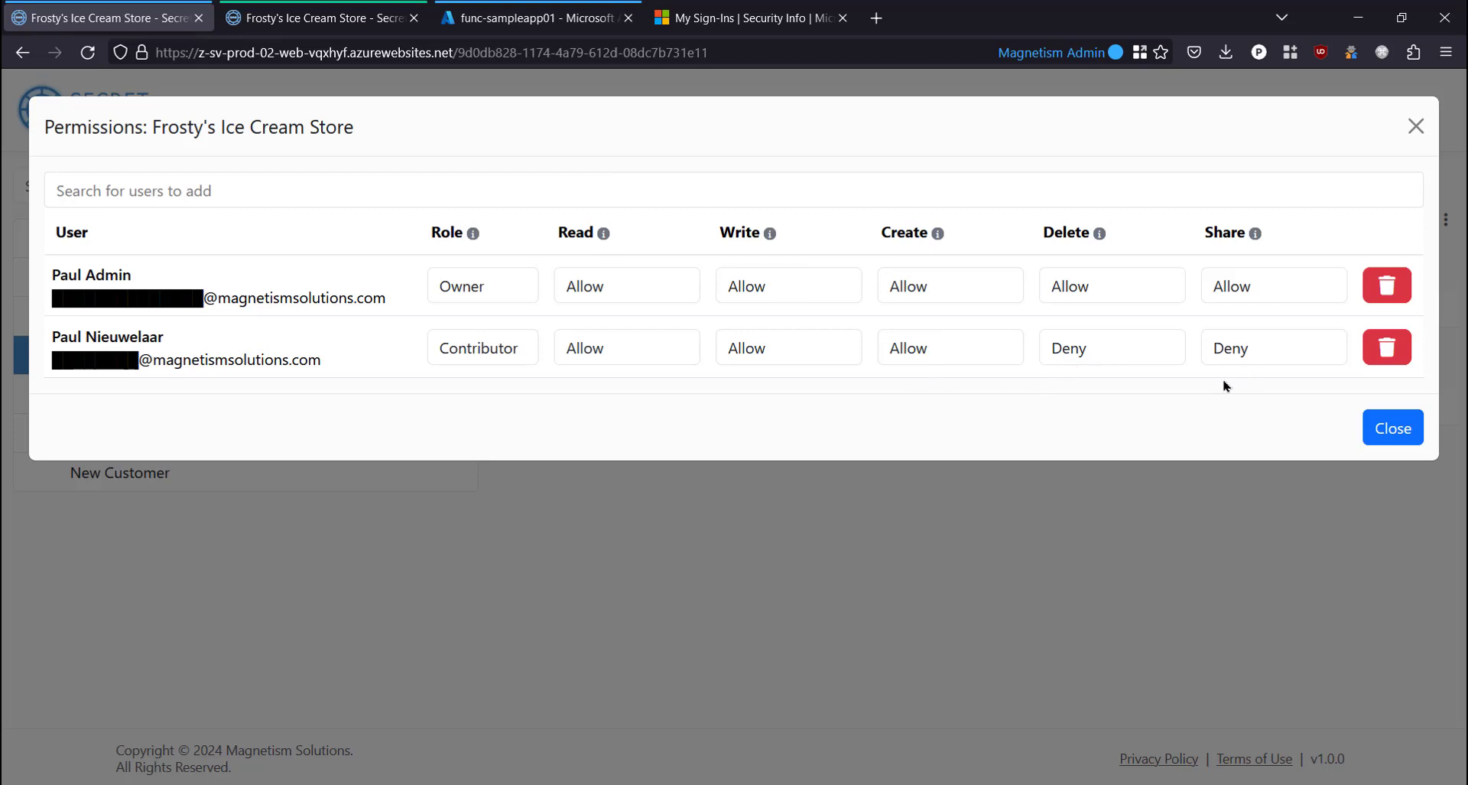
In the colleague's session, reload Frosty's Ice Cream Store and check the available creation, folder and API Key secret actions.
left_click(300, 21)
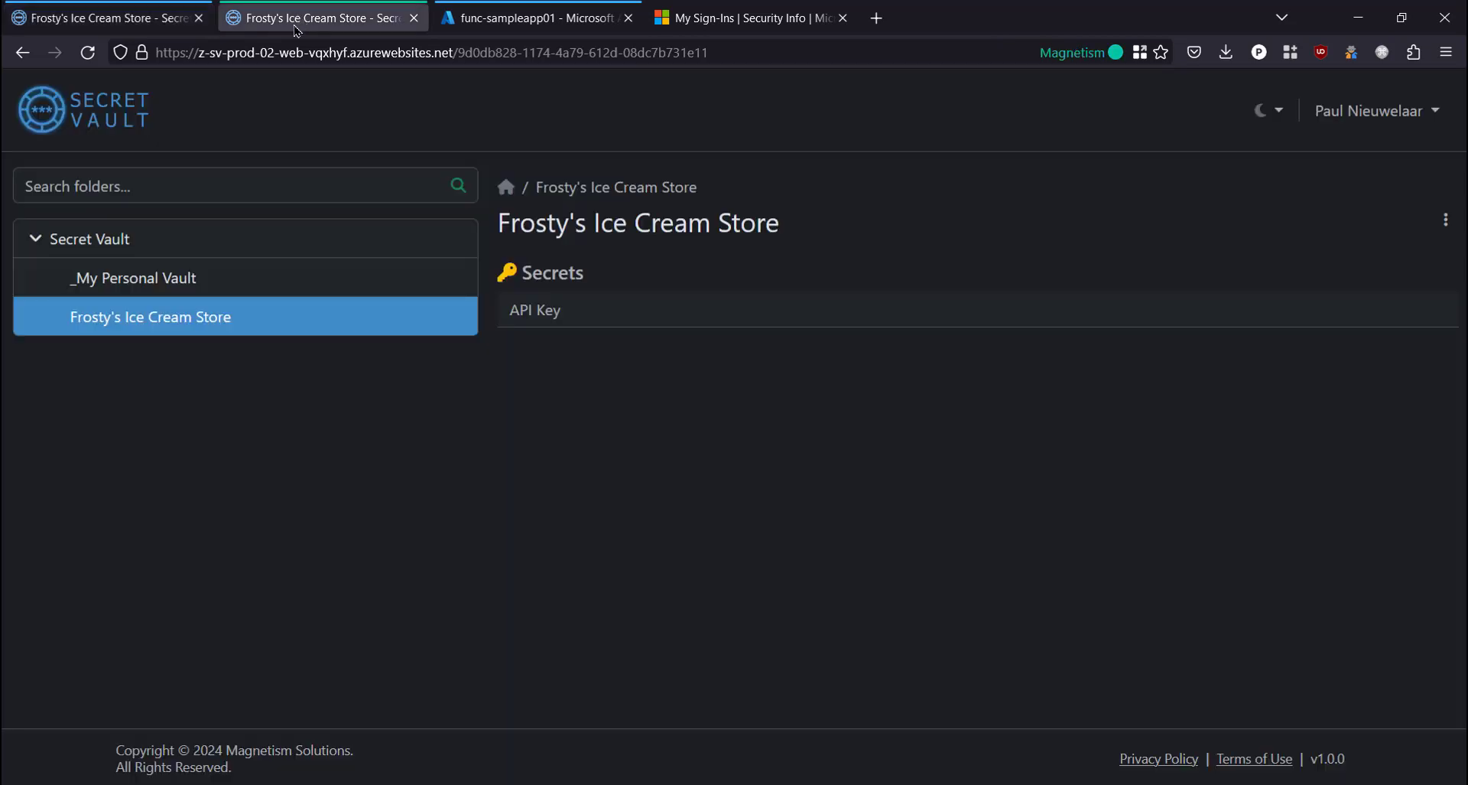
left_click(88, 52)
left_click(1378, 229)
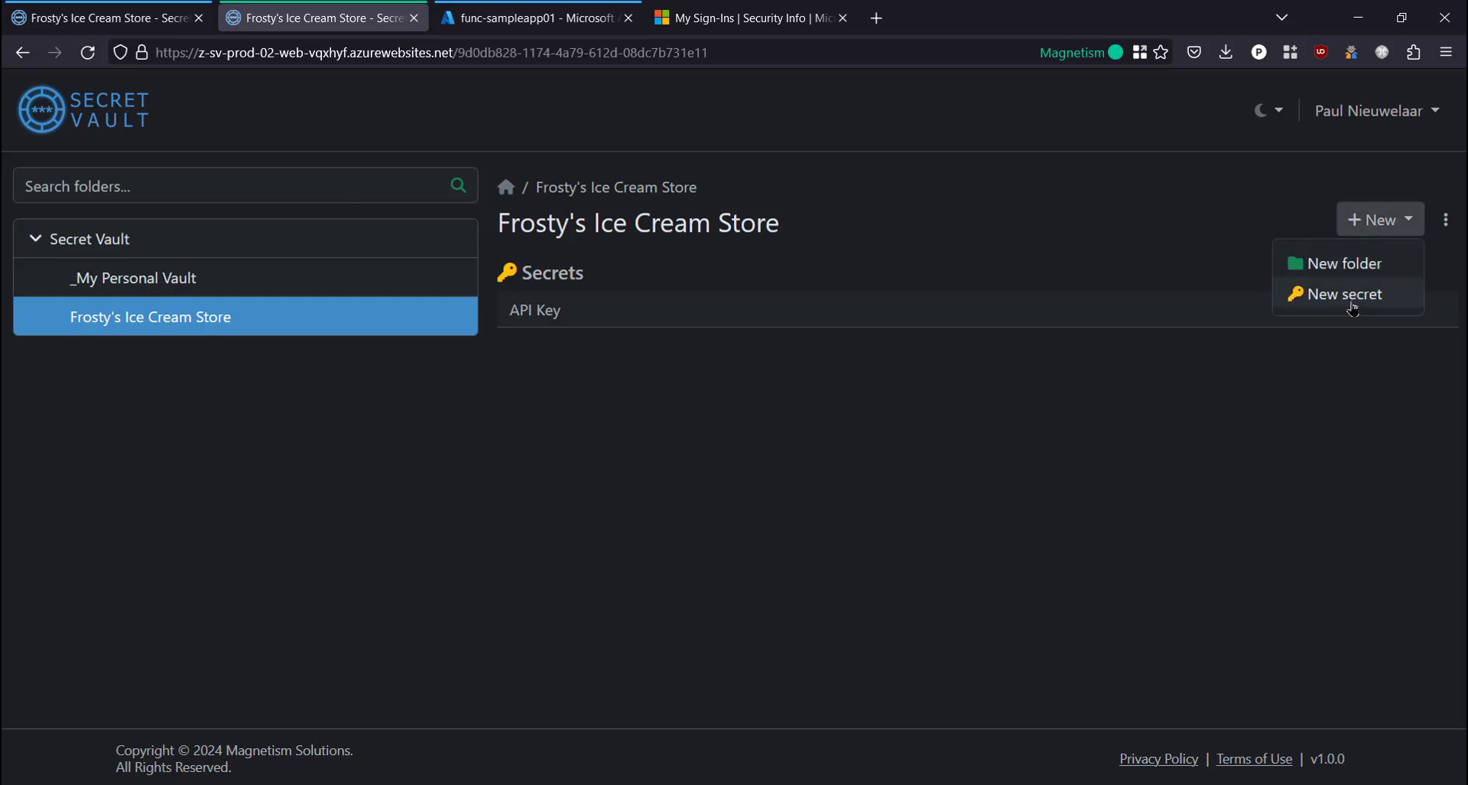
left_click(1247, 420)
mouse_move(1272, 319)
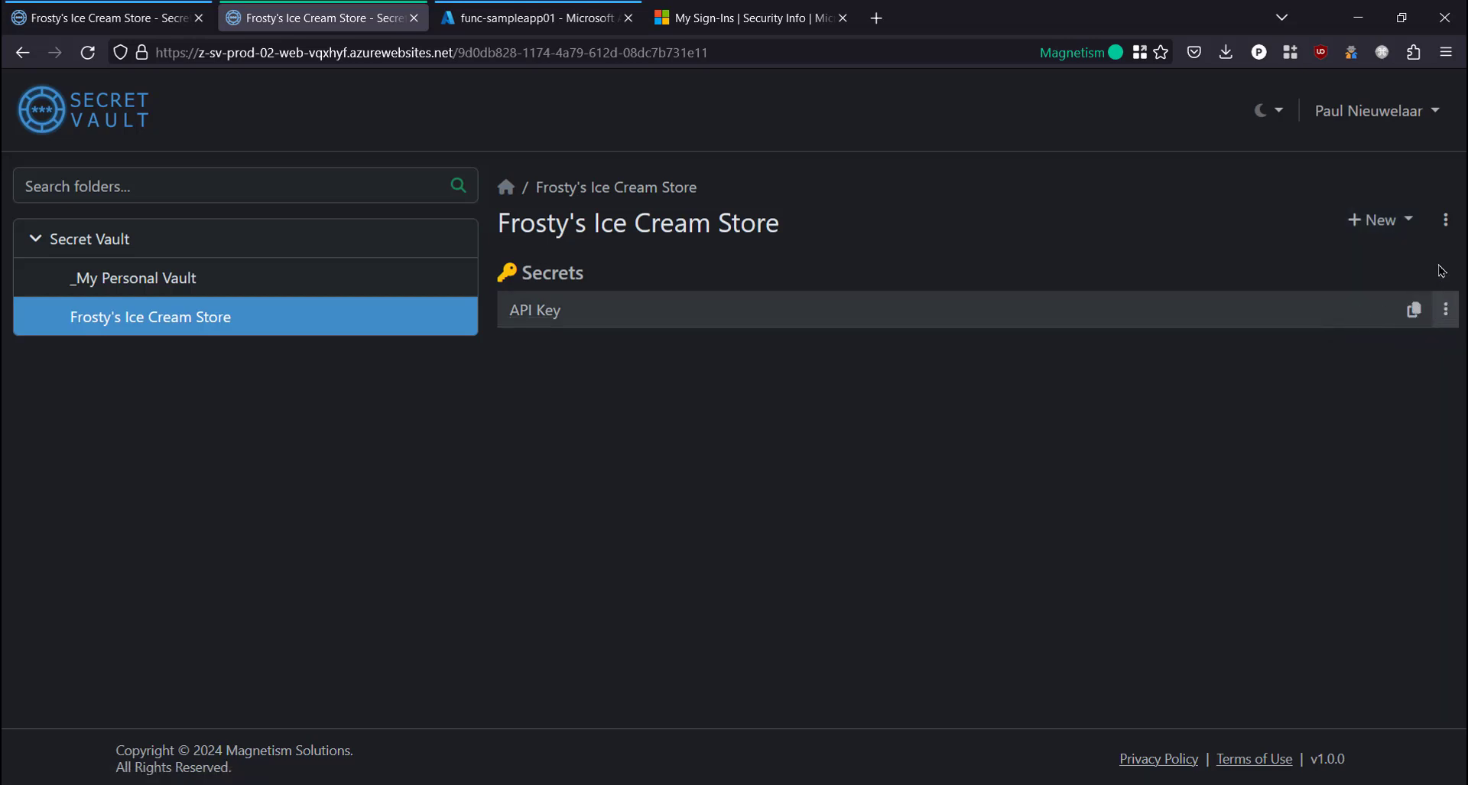
left_click(1447, 219)
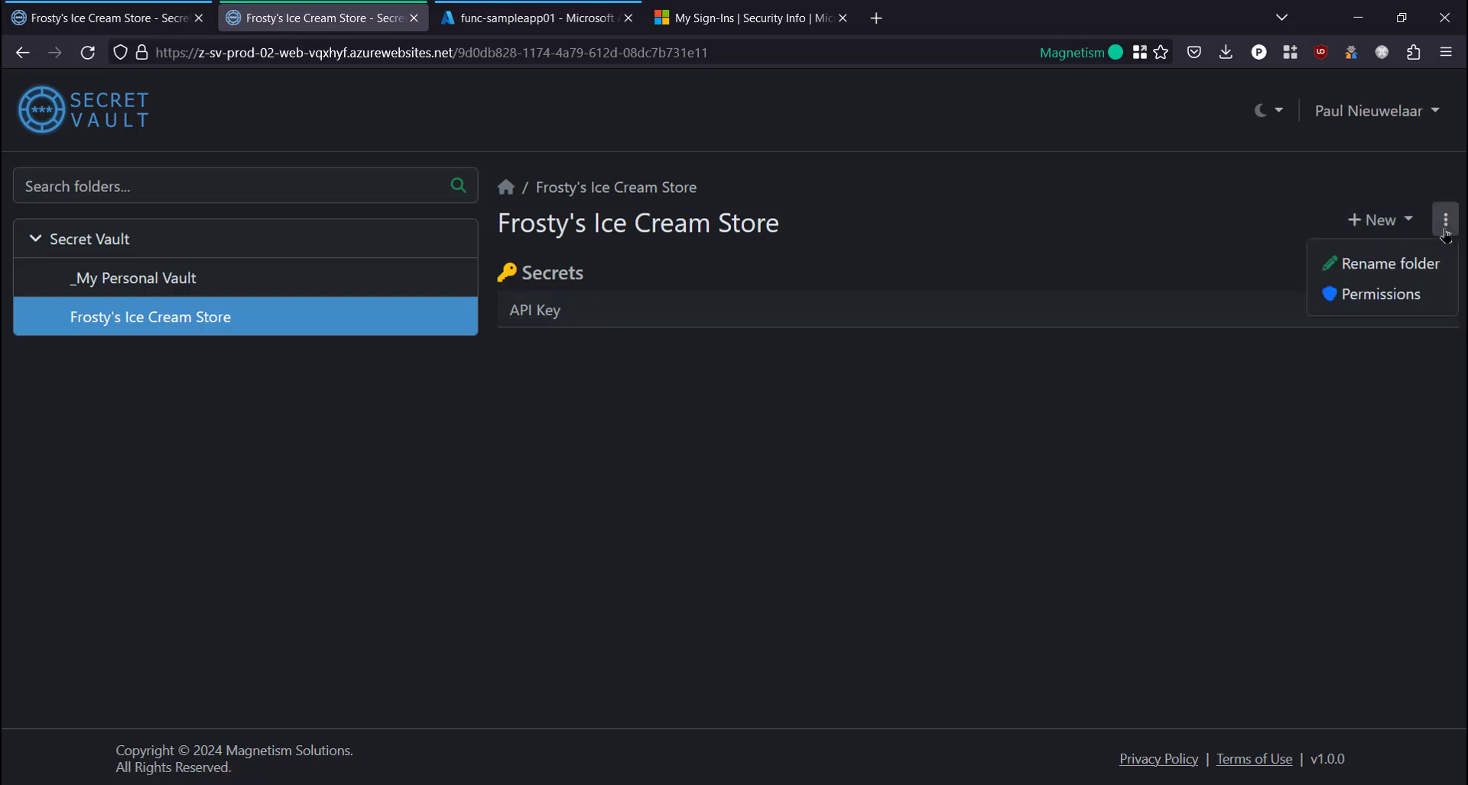
left_click(1415, 337)
left_click(1443, 317)
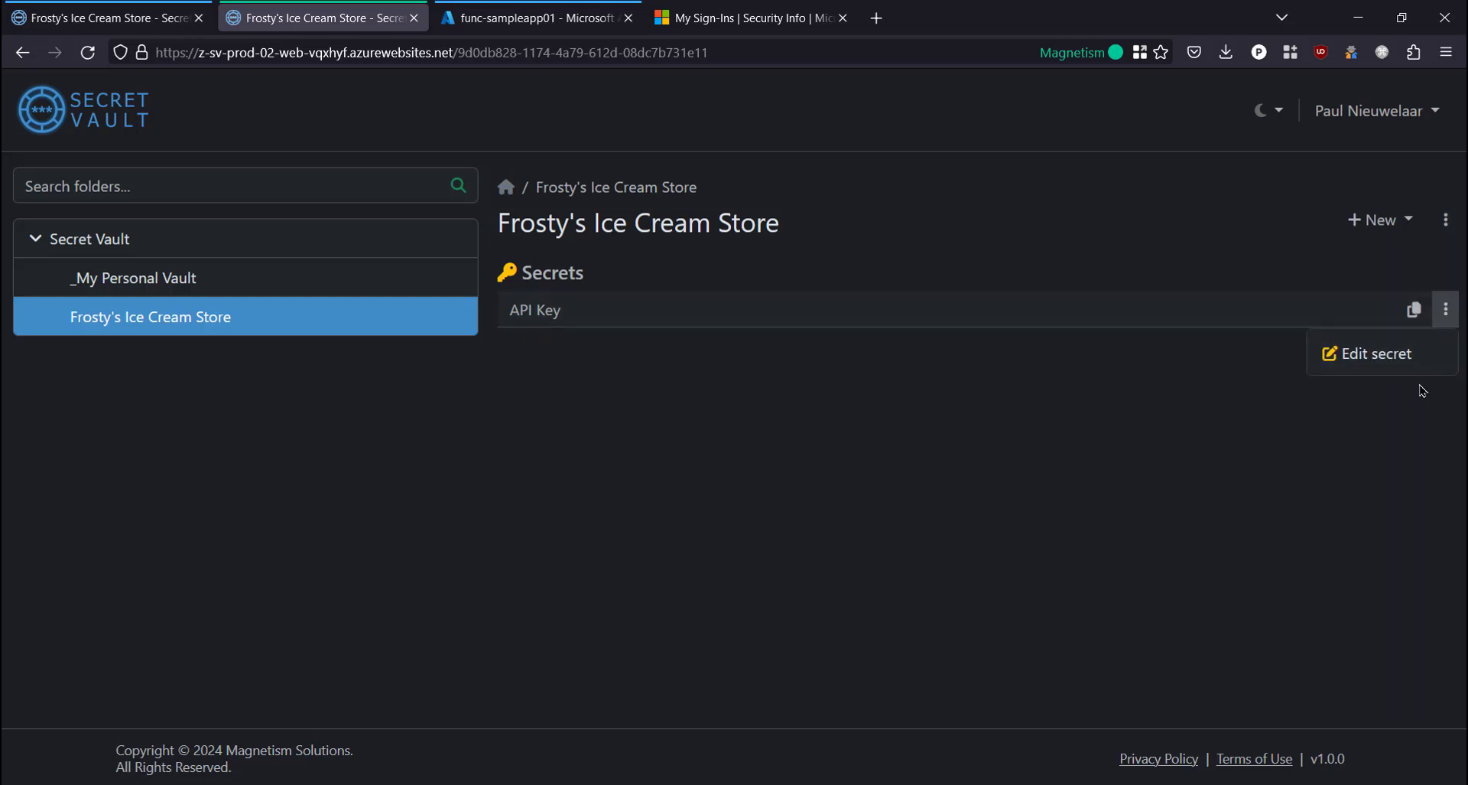
left_click(1329, 409)
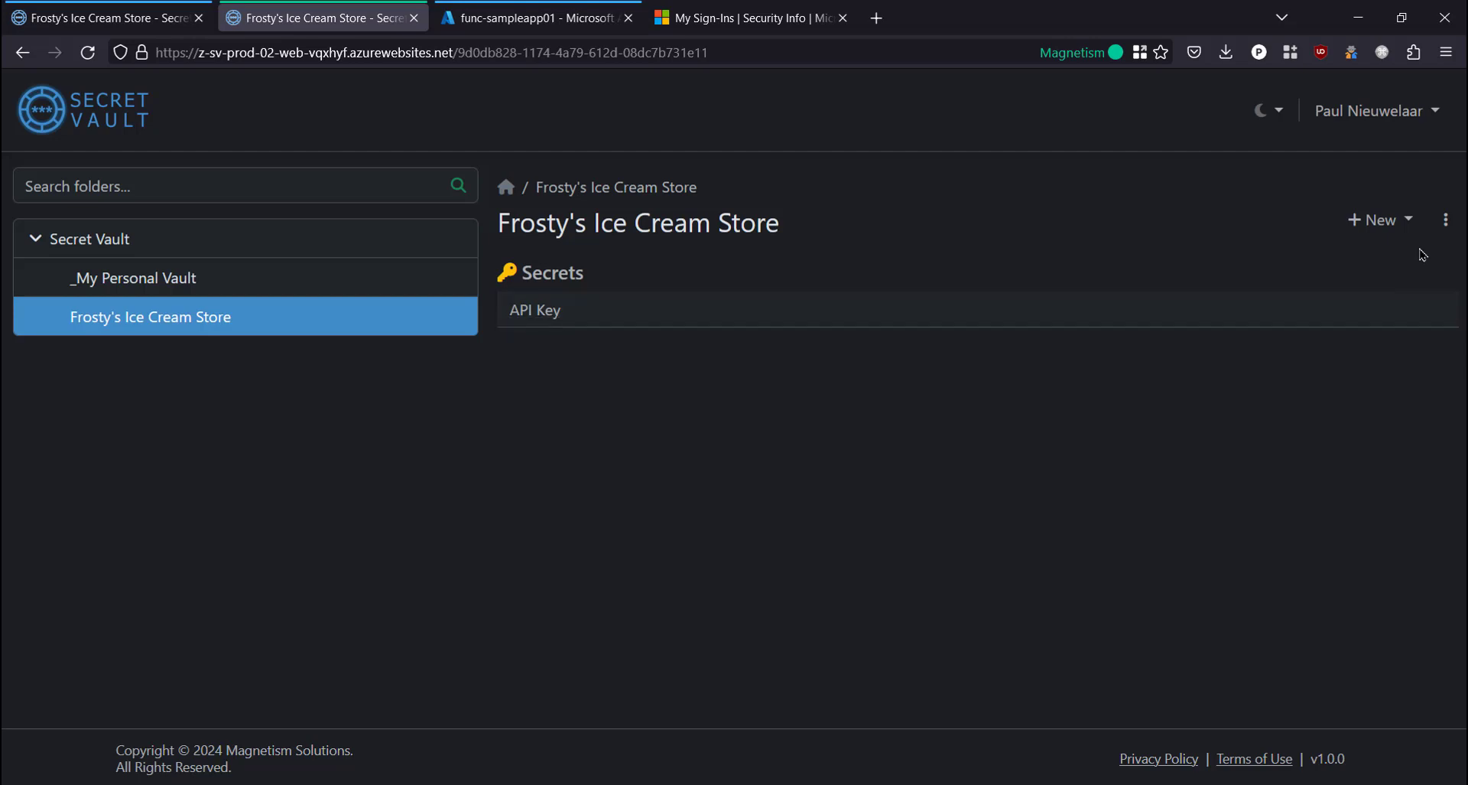
Review the Frosty's Ice Cream Store permissions as the colleague, and close the permissions left open in the admin session.
left_click(1446, 225)
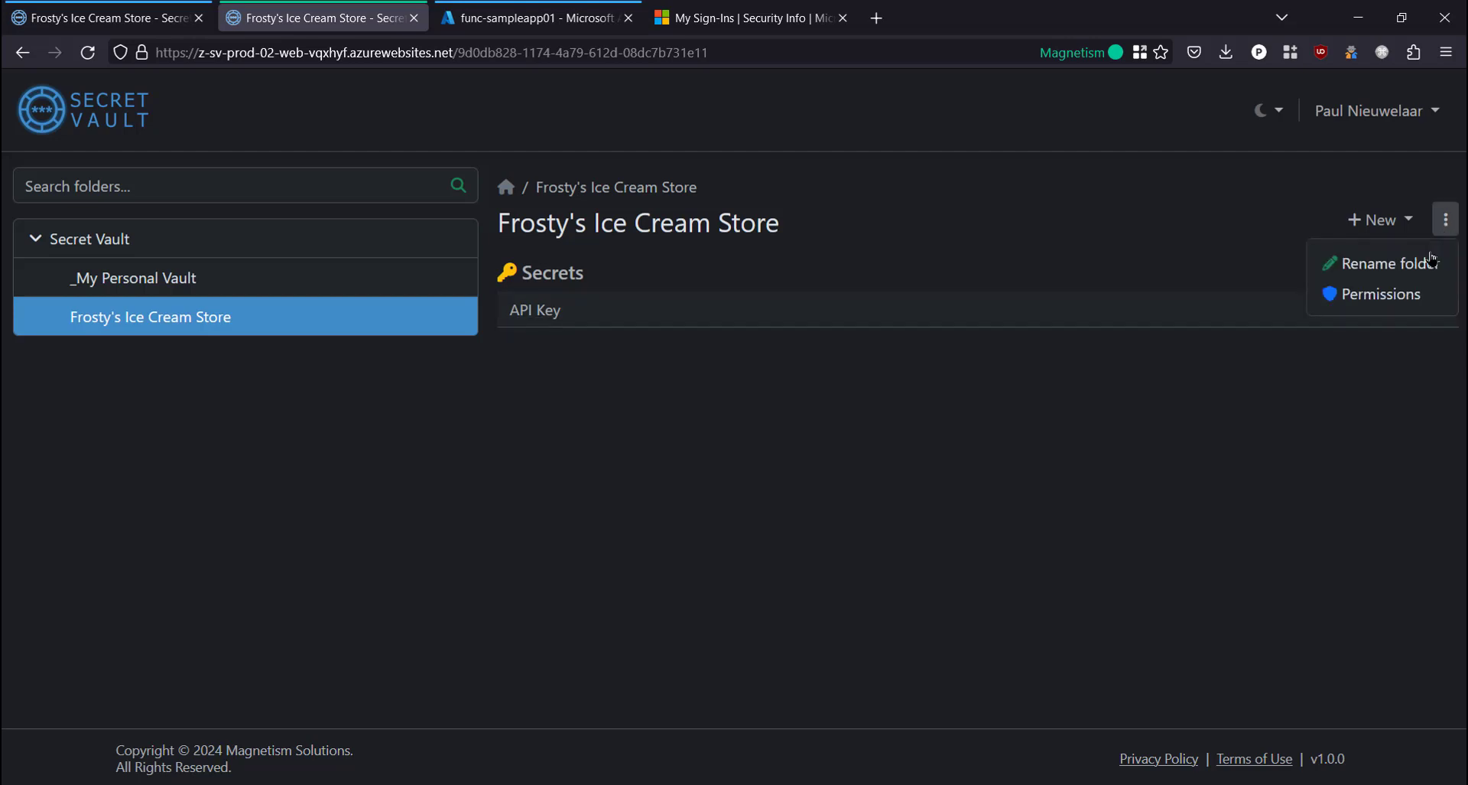
left_click(1400, 300)
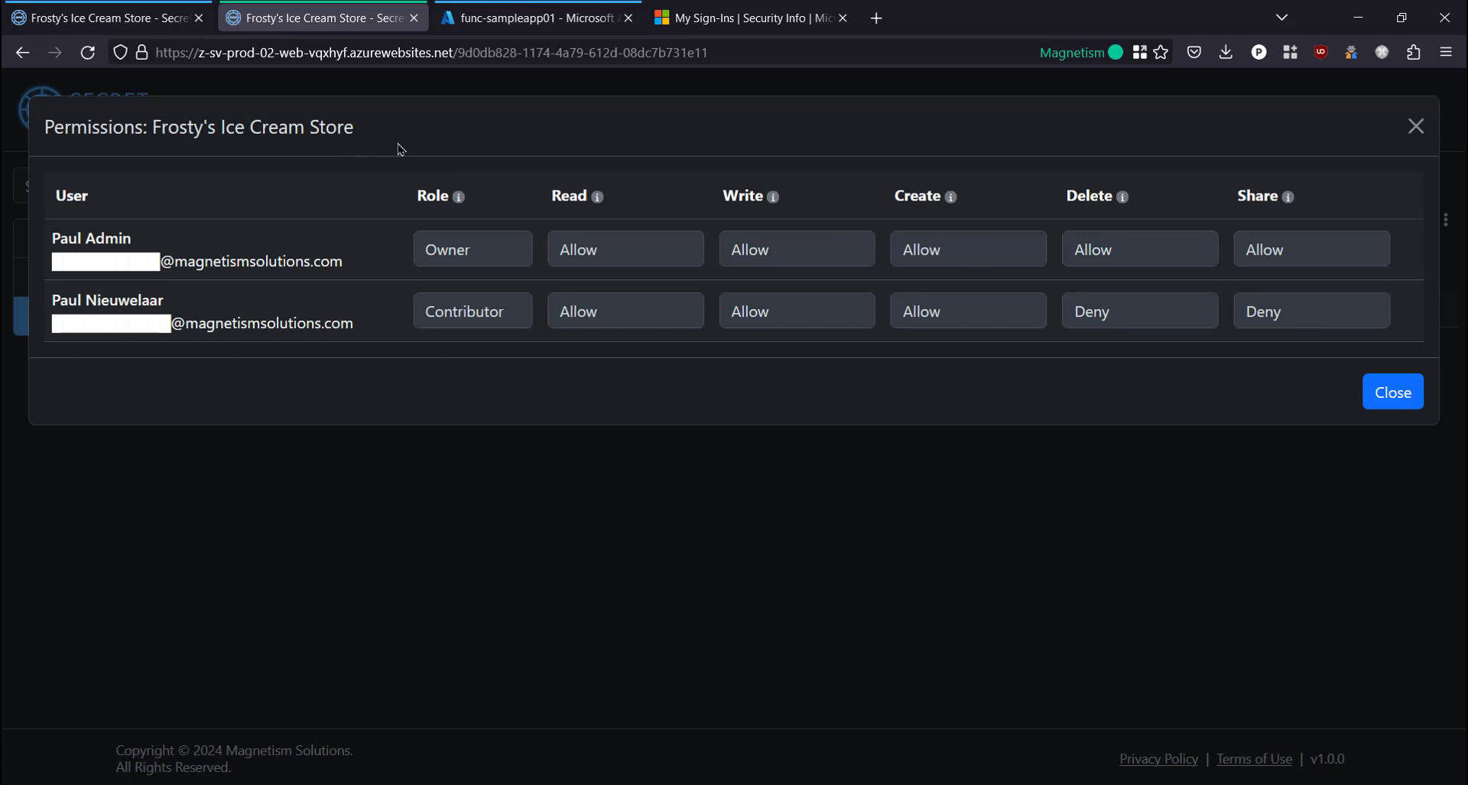
left_click(1415, 127)
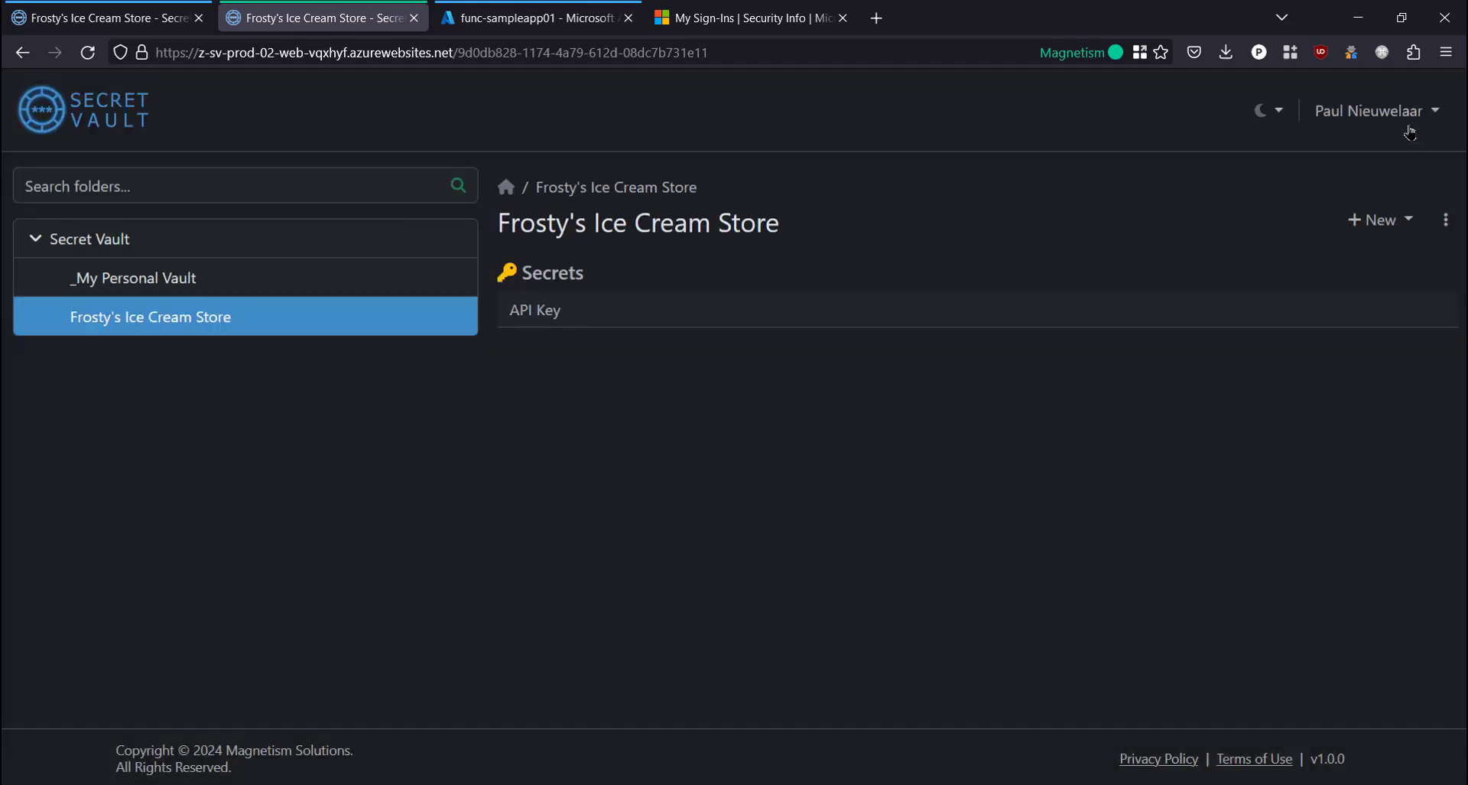
left_click(115, 17)
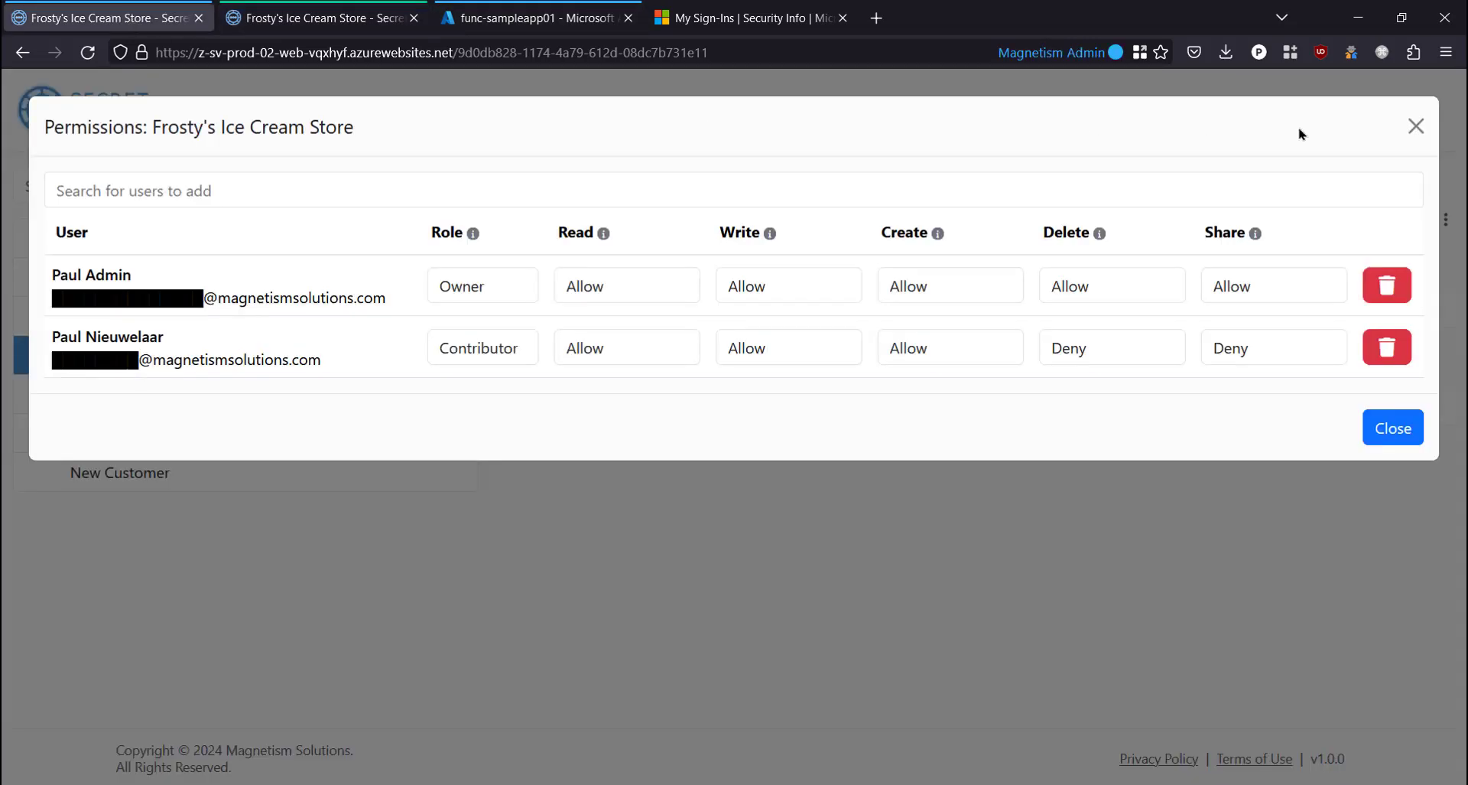
left_click(1415, 127)
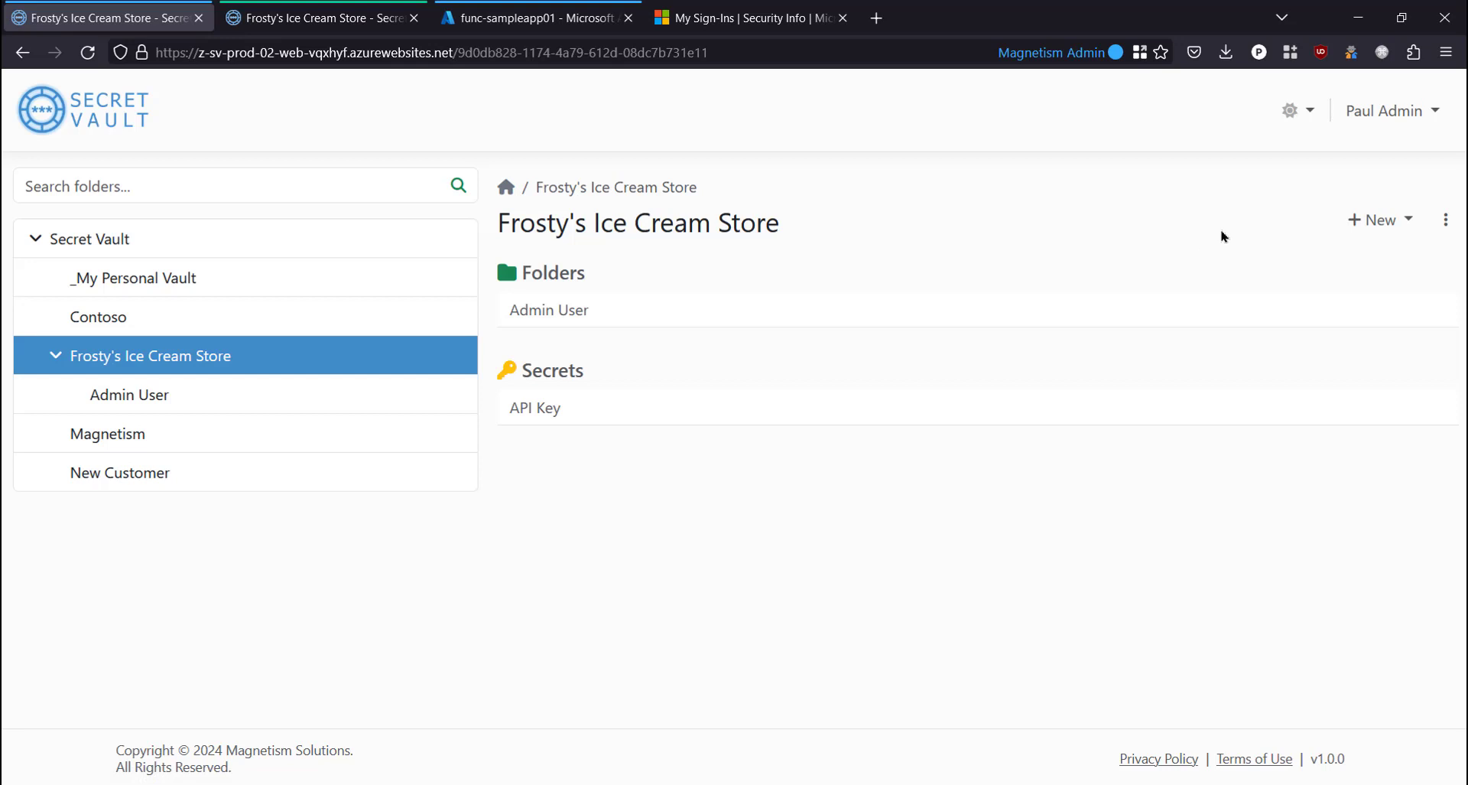
Create a subfolder named API Details in Frosty's Ice Cream Store.
left_click(1394, 226)
left_click(1369, 272)
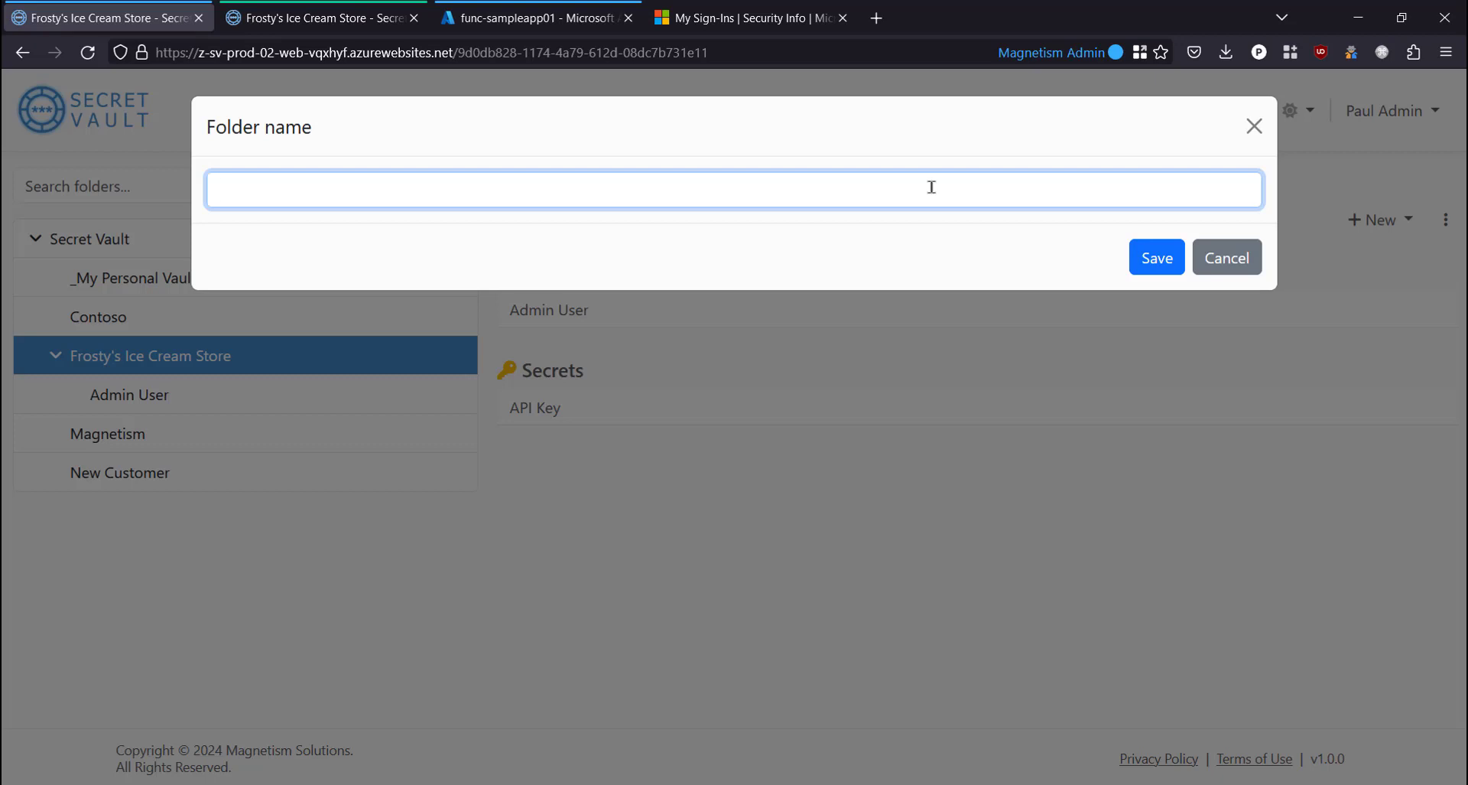
type("API Details")
key("Return")
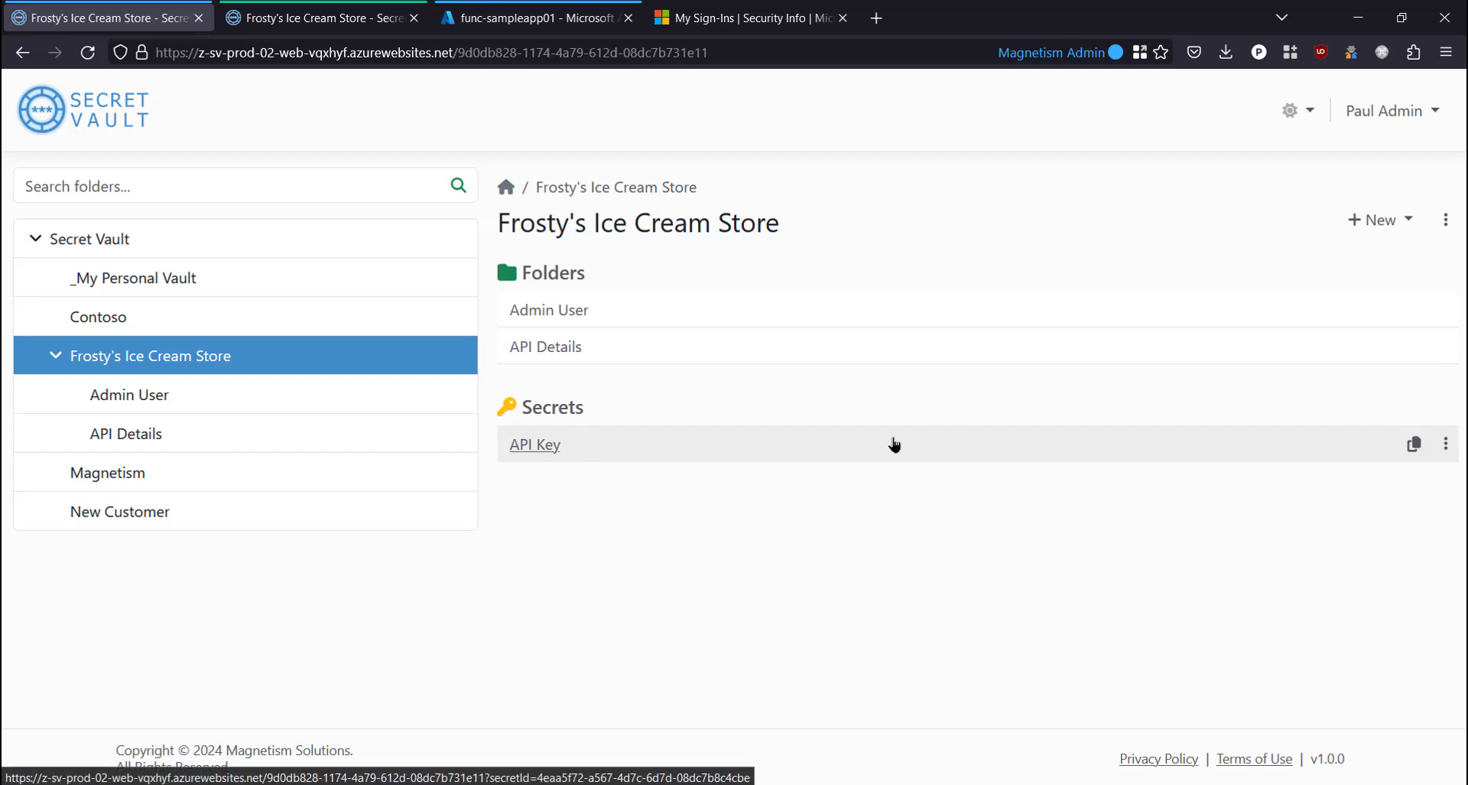
Move the API Key secret from Frosty's Ice Cream Store into the API Details subfolder.
left_click(1444, 451)
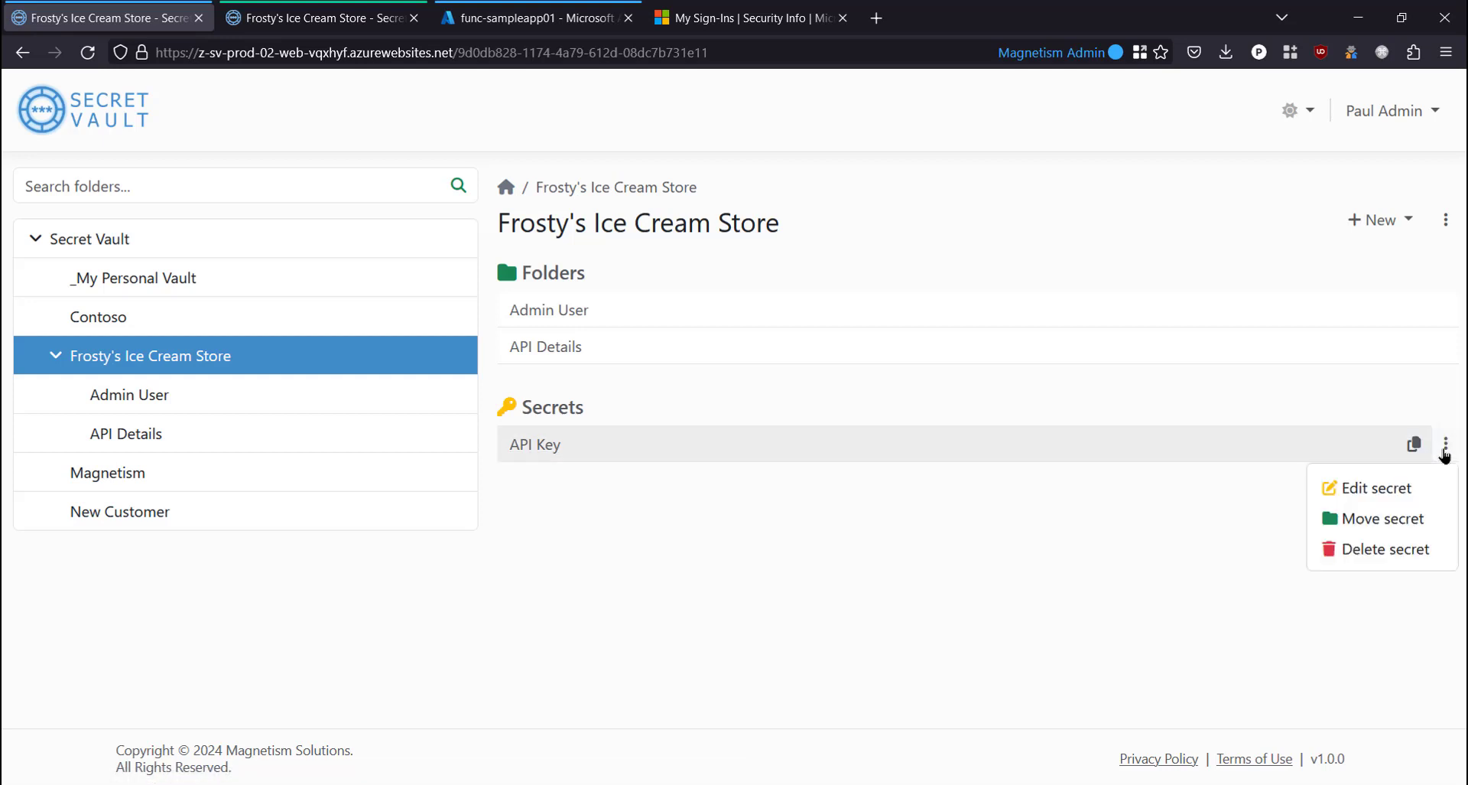
left_click(1392, 526)
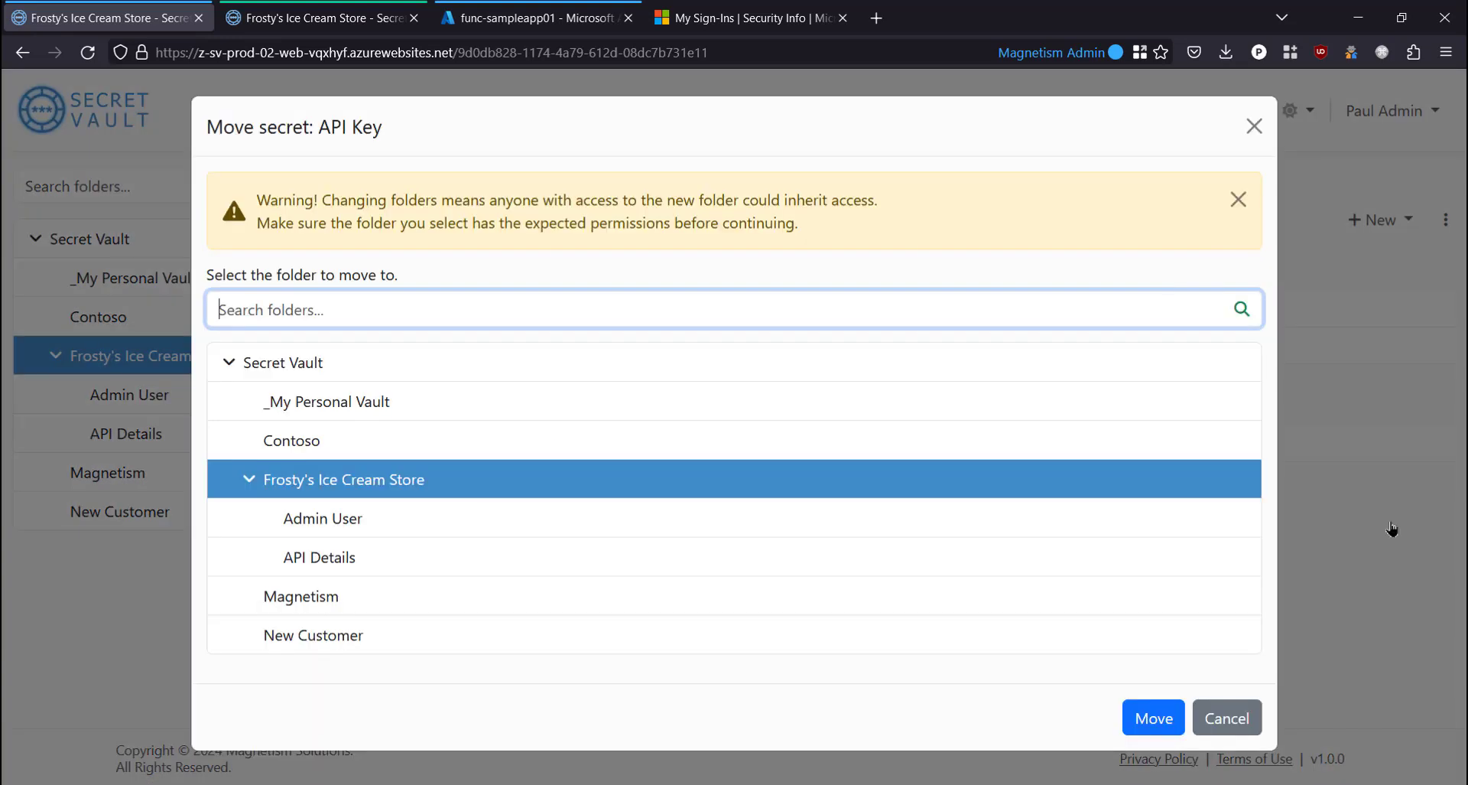
left_click(344, 558)
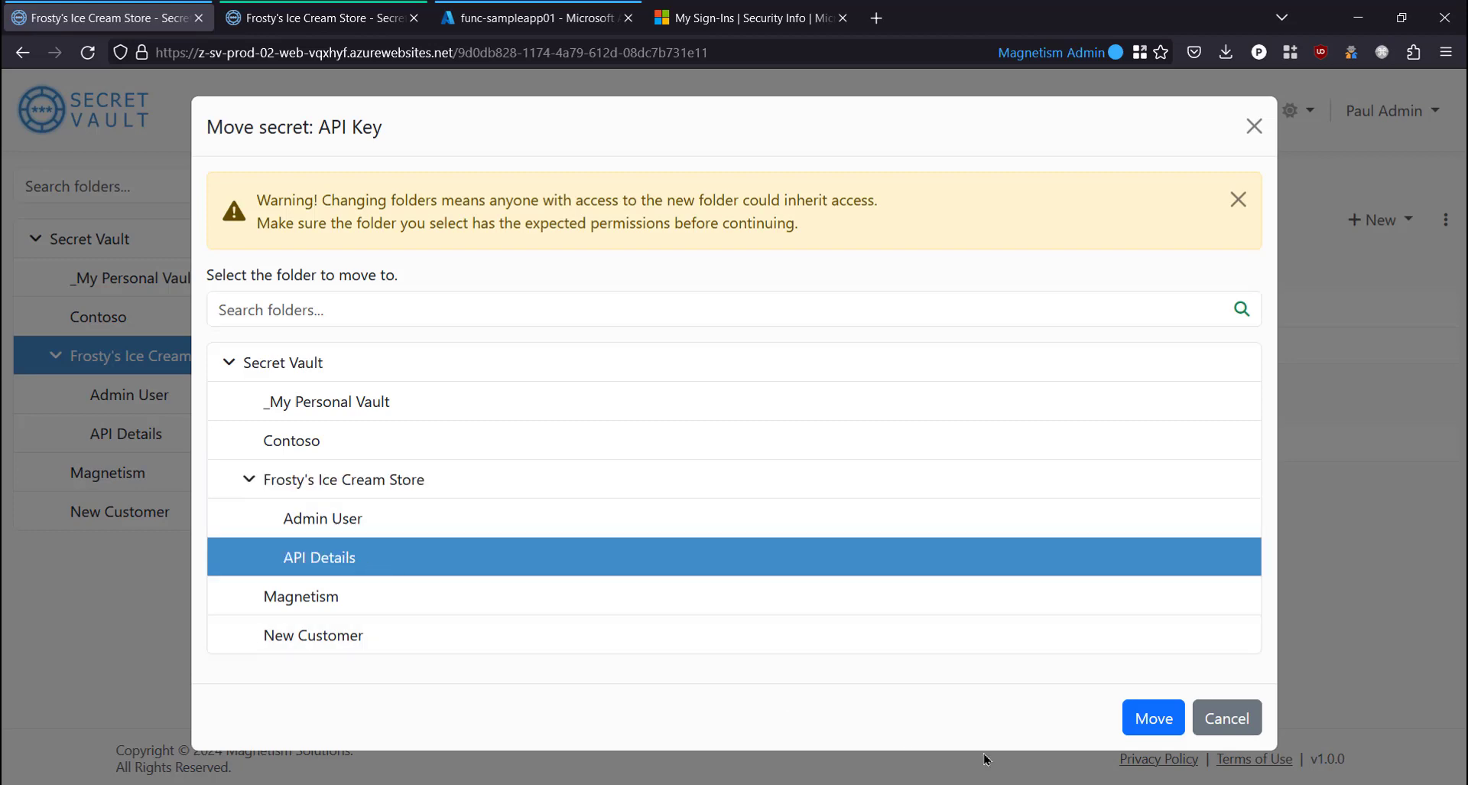
left_click(1147, 725)
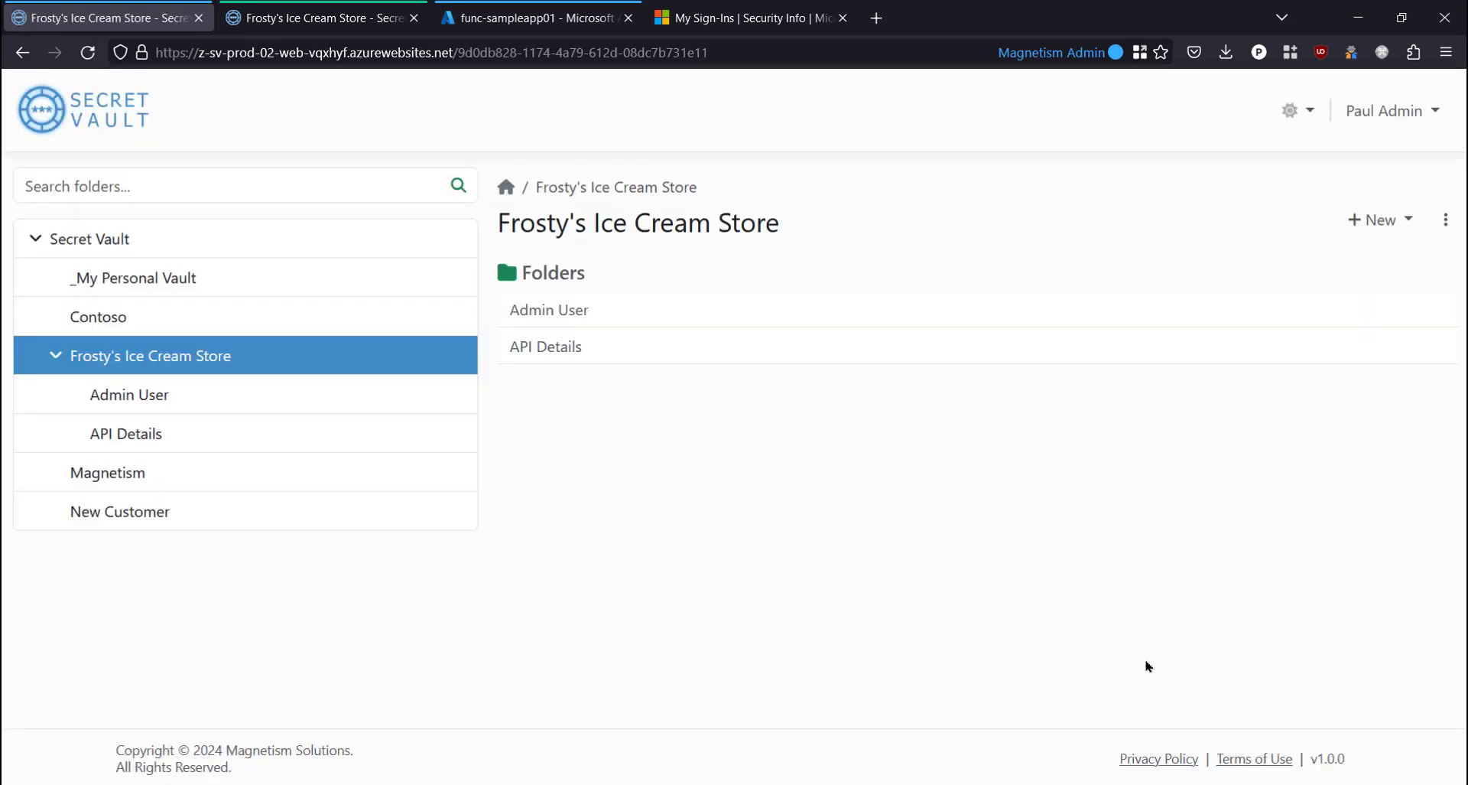
left_click(551, 350)
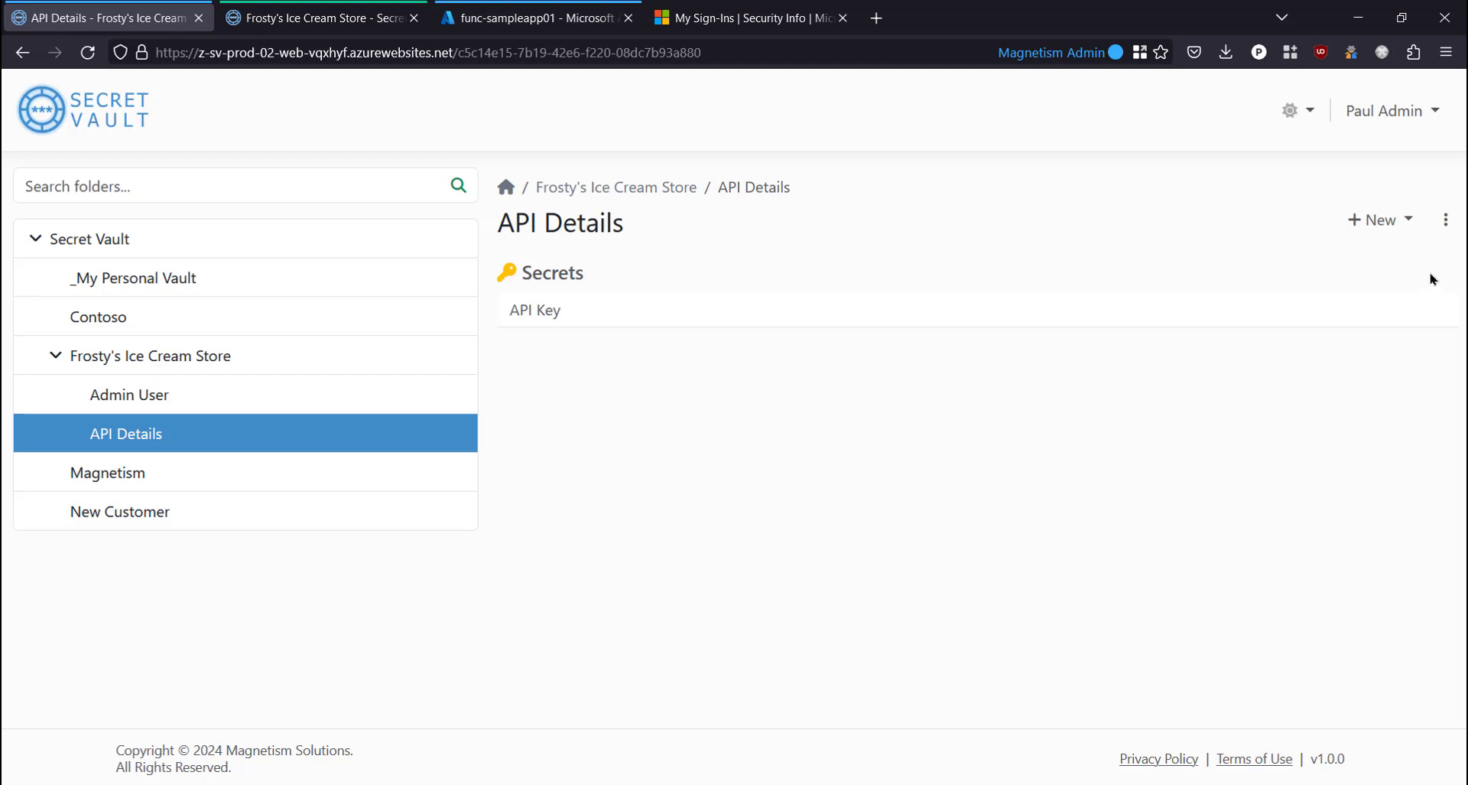
left_click(1374, 220)
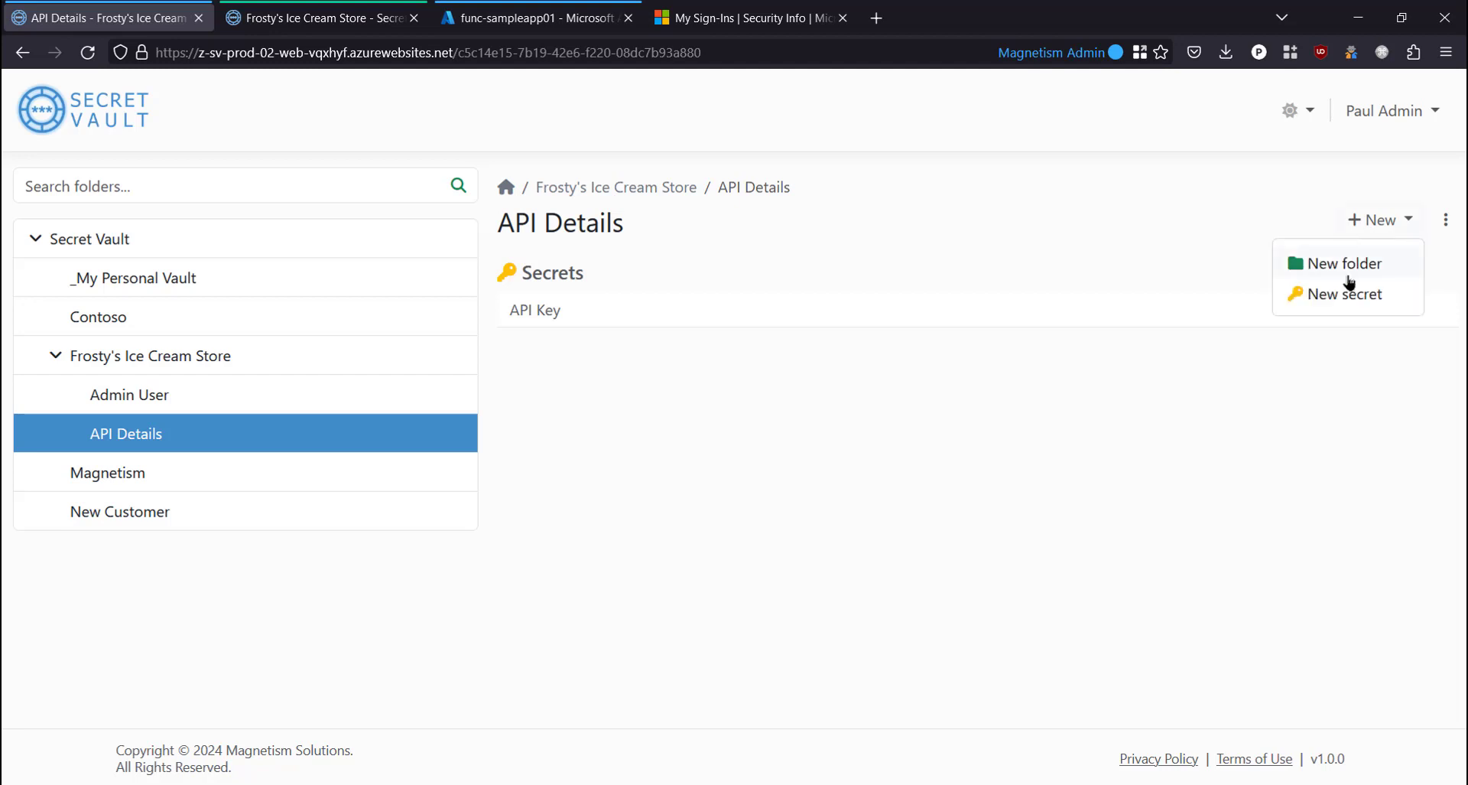
left_click(1346, 297)
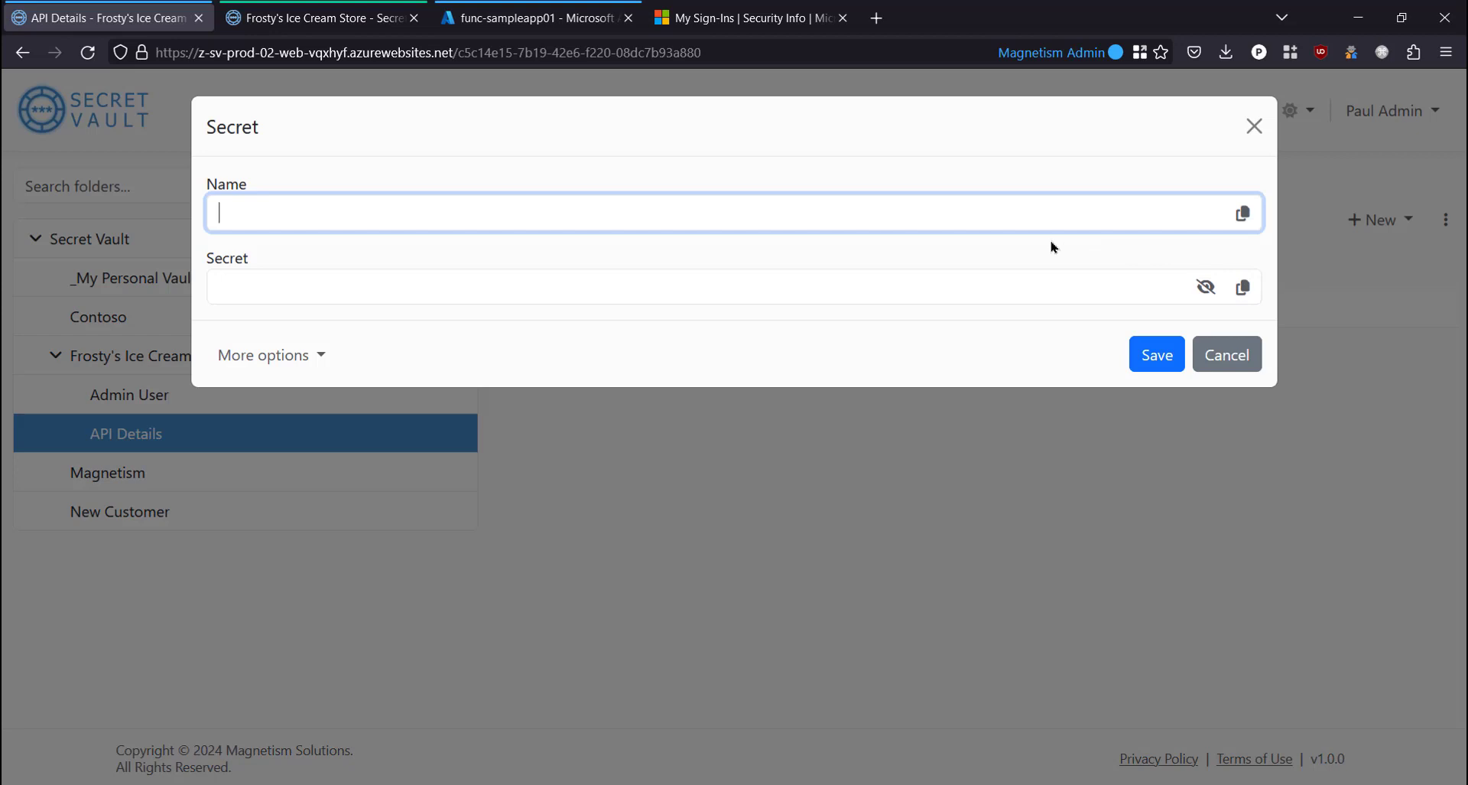
type("API Base URL")
left_click(406, 292)
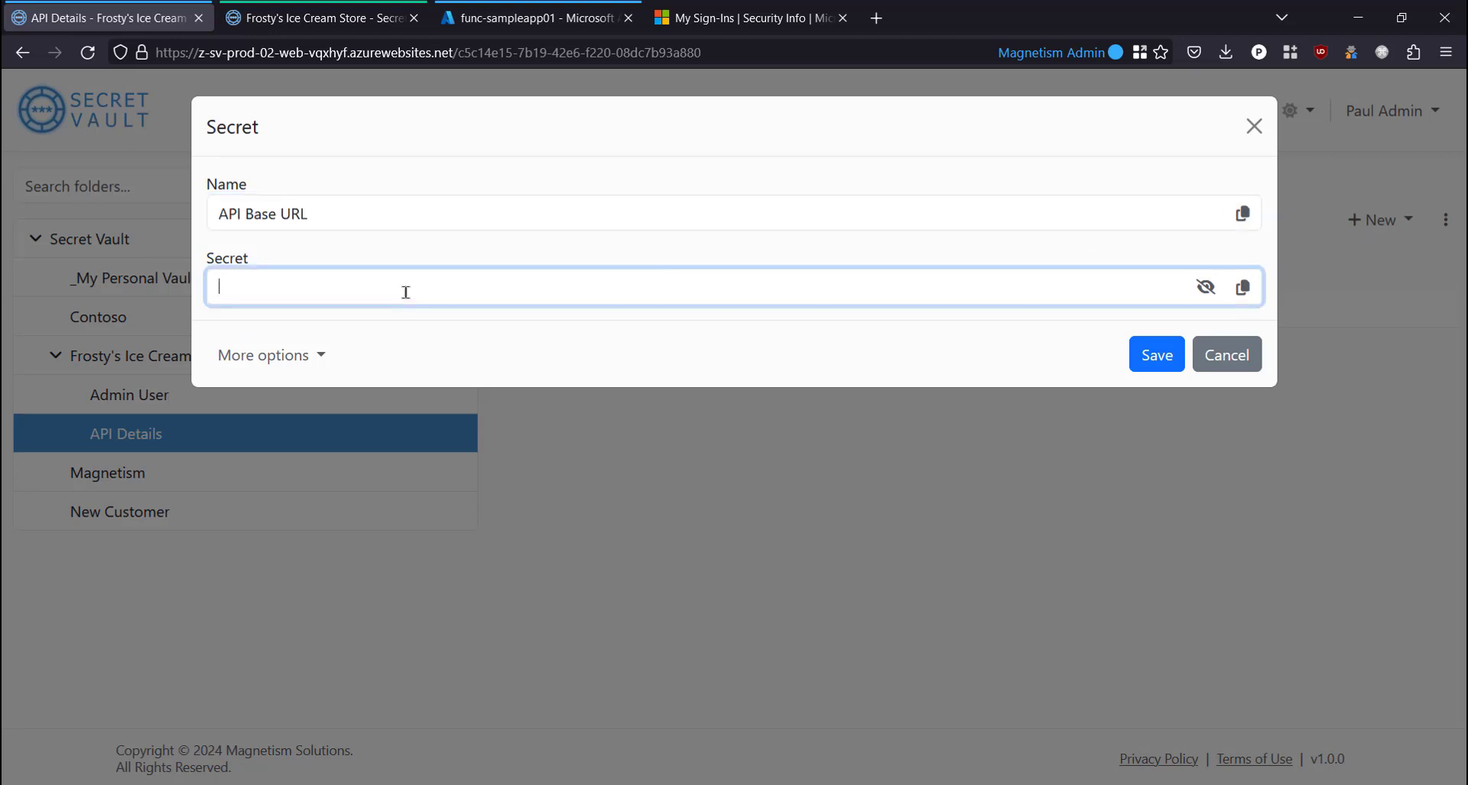
type("https://baseurl")
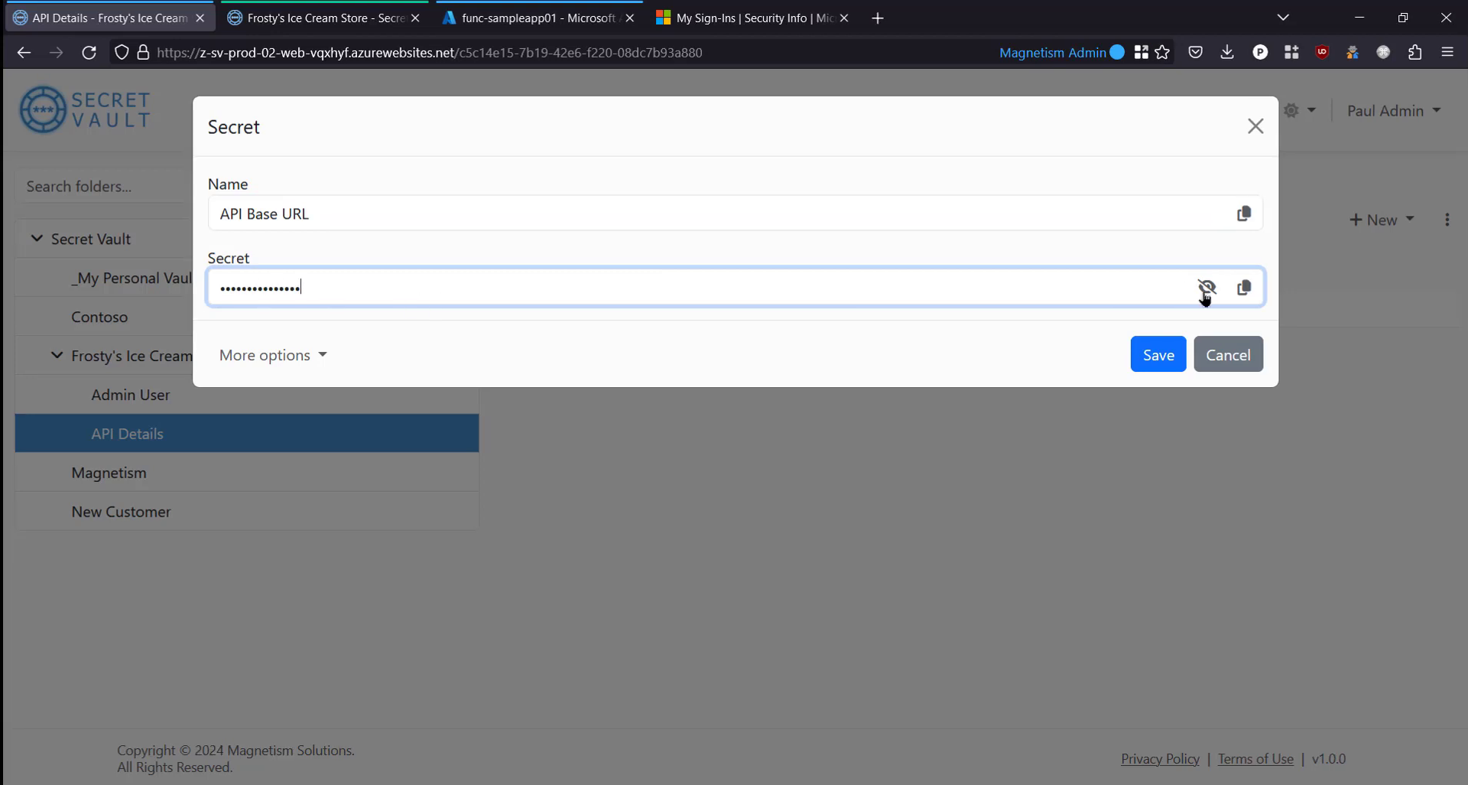
left_click(1207, 289)
left_click(1158, 356)
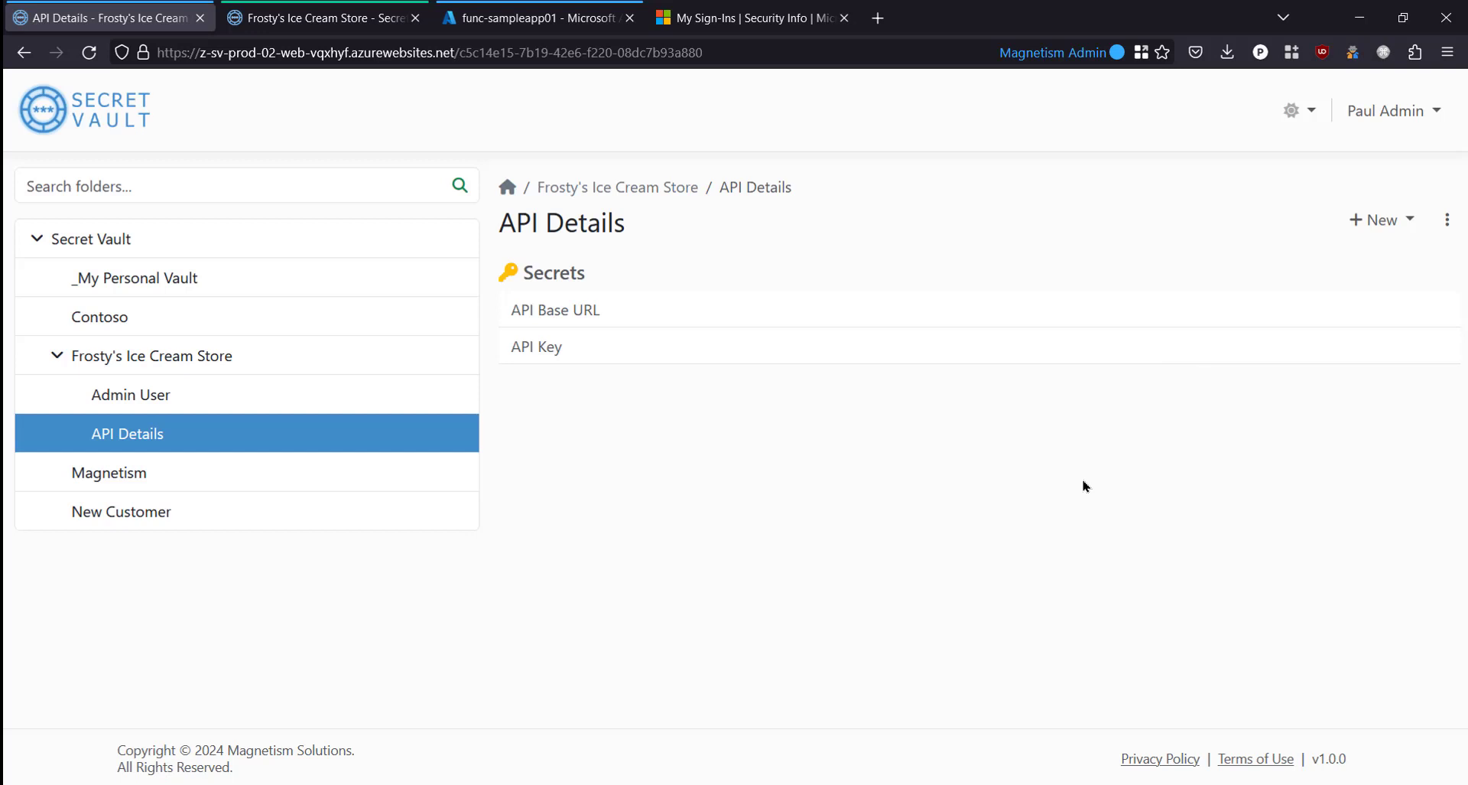
Show the optional Notes and Secret Expiry fields on the API Key secret, and close it without saving.
left_click(529, 348)
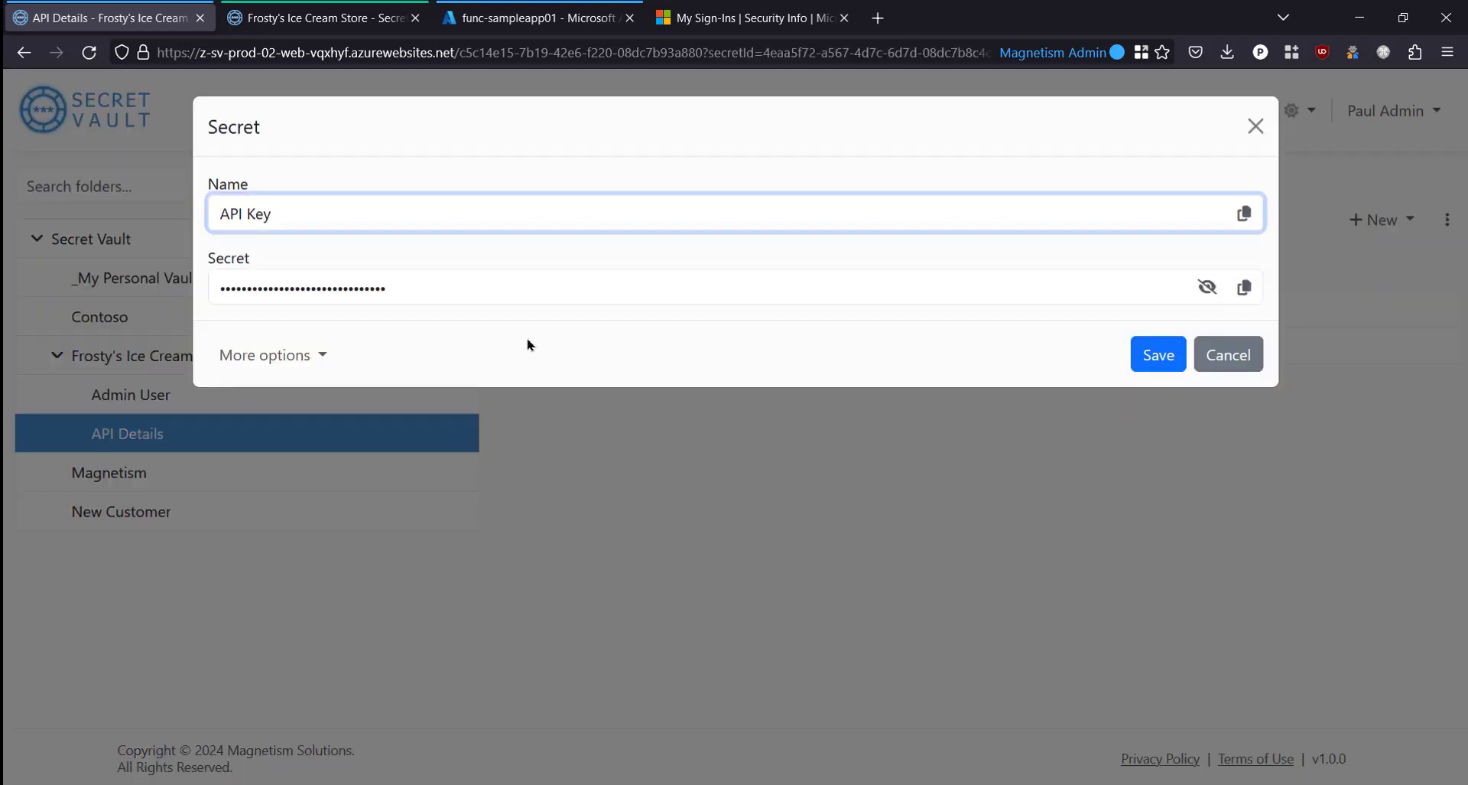
left_click(319, 356)
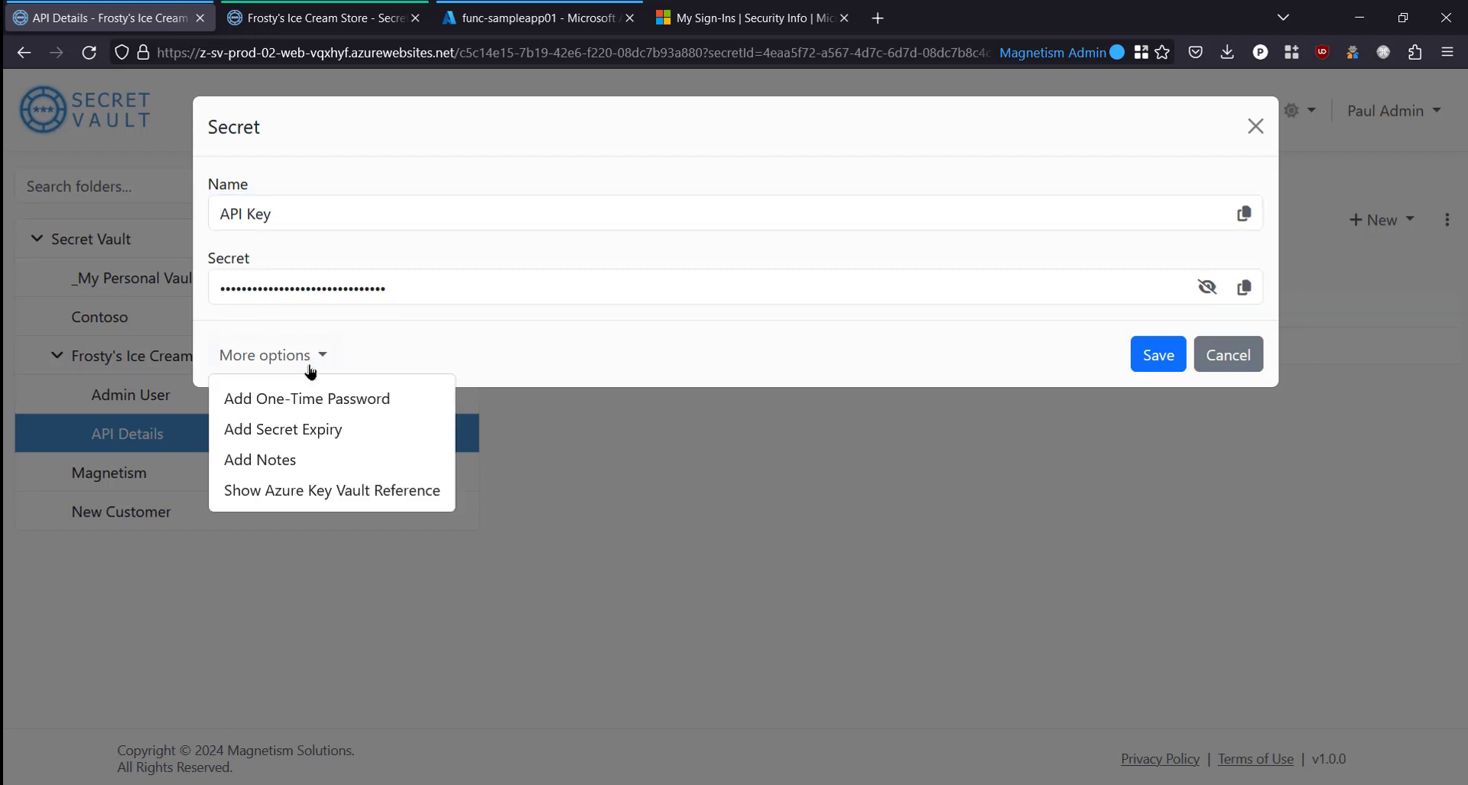
left_click(296, 461)
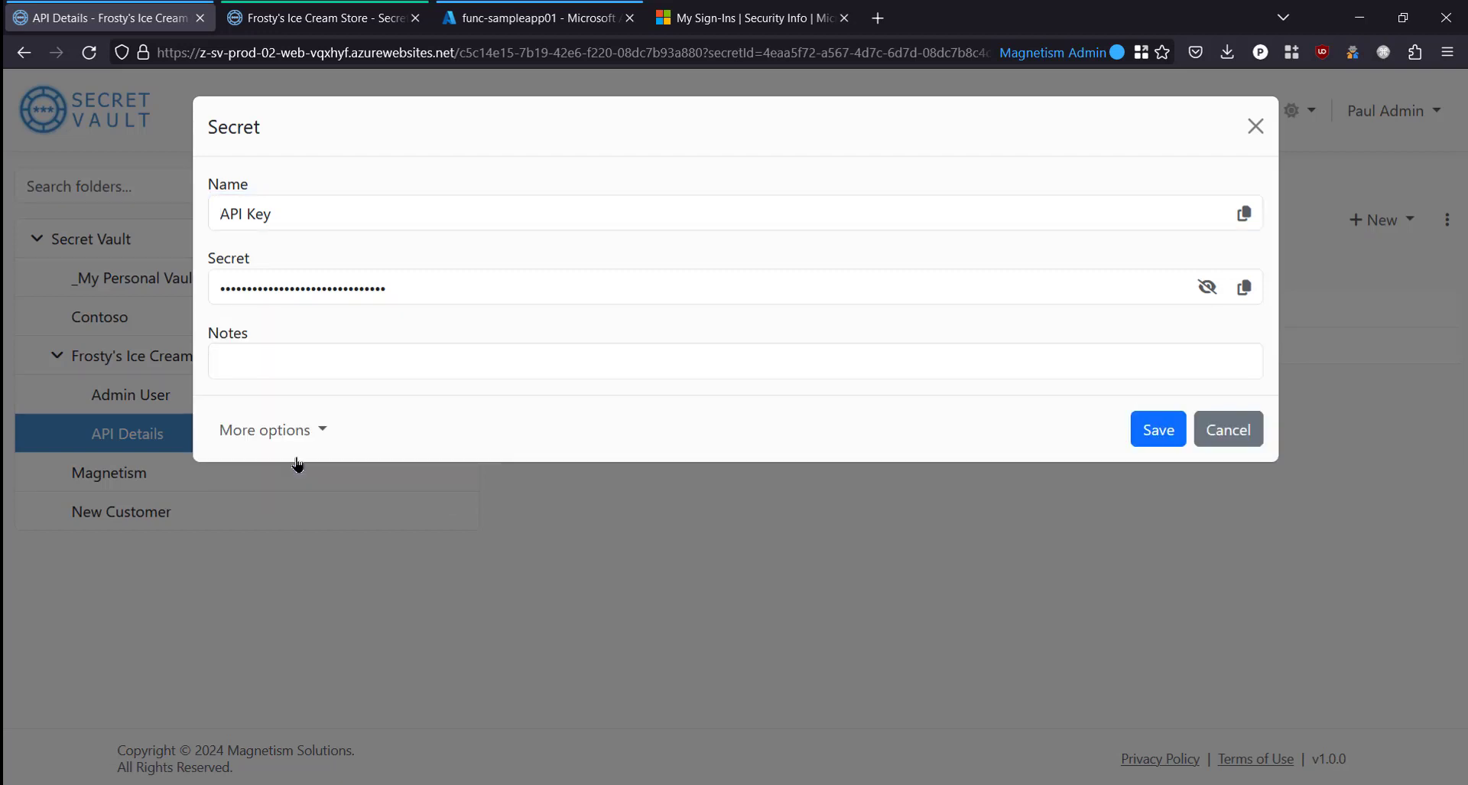
left_click(309, 361)
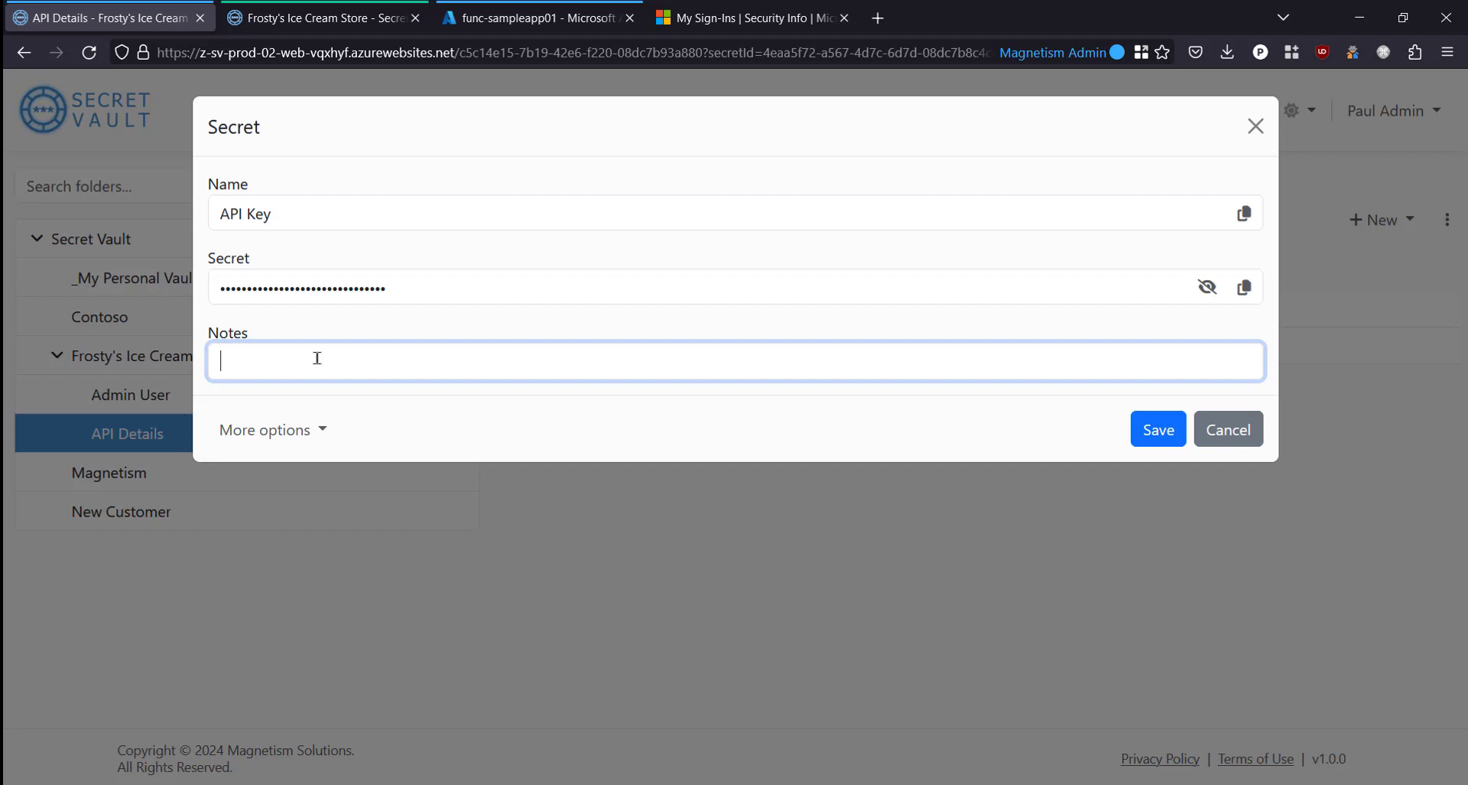
left_click(284, 432)
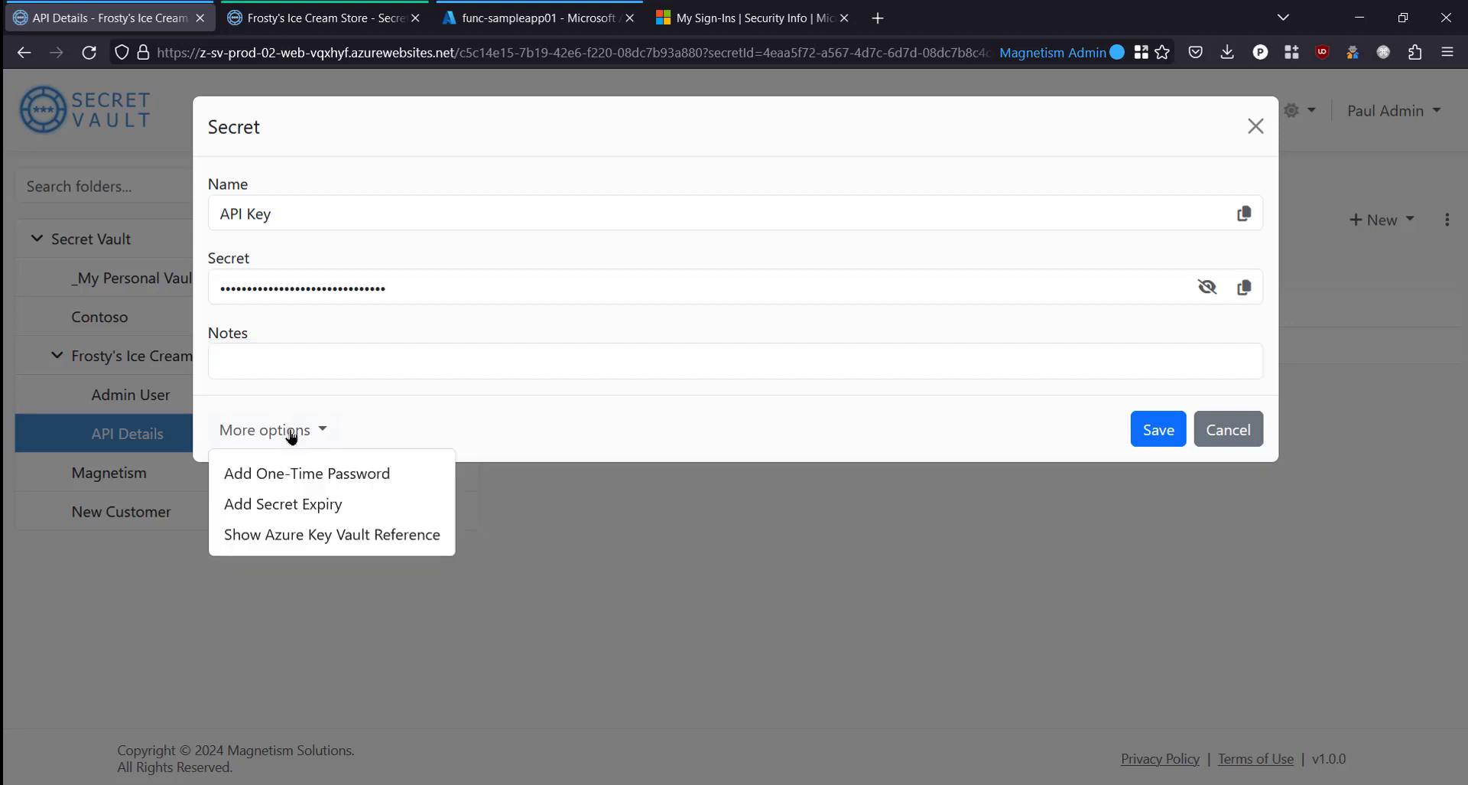
left_click(311, 511)
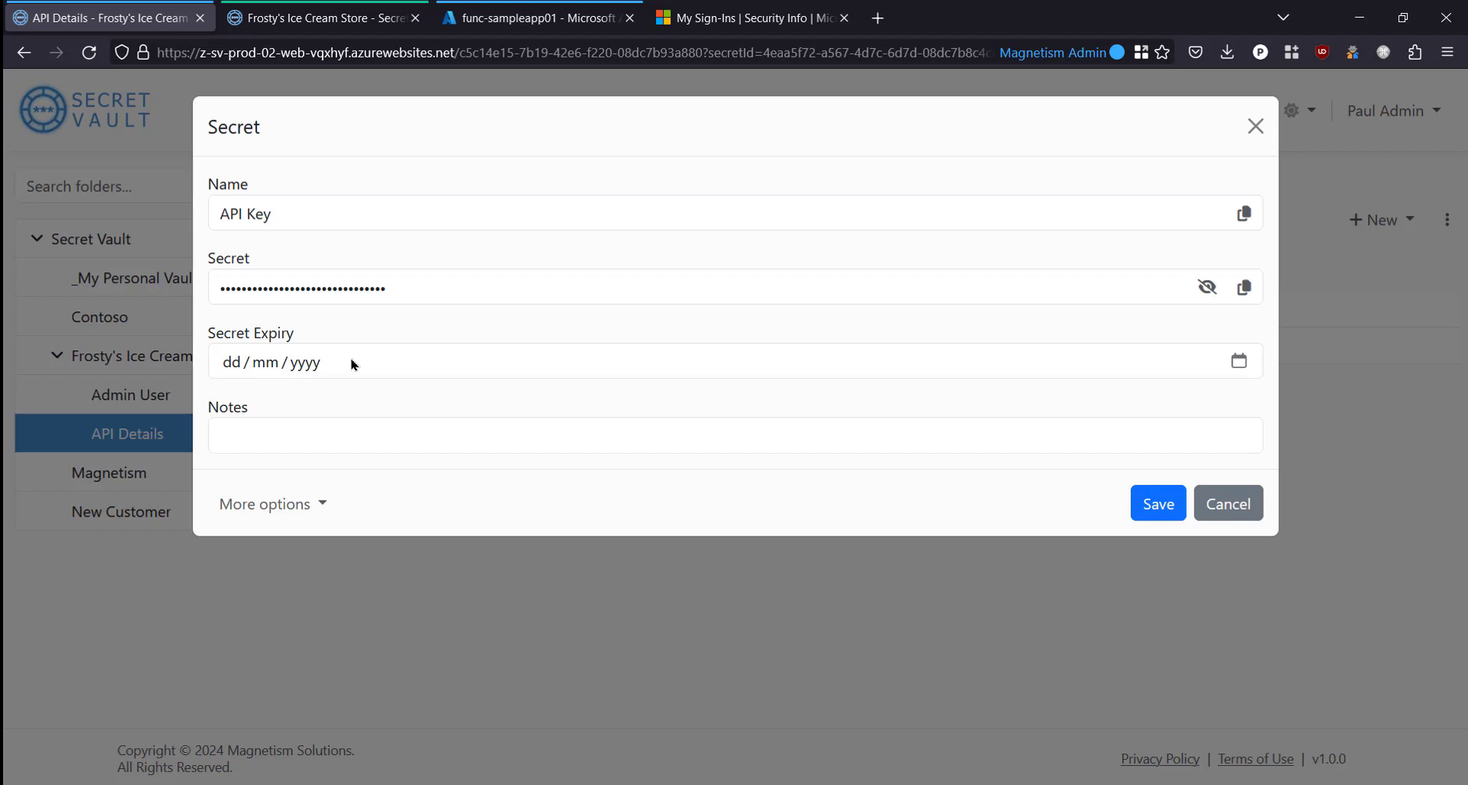
left_click(1224, 511)
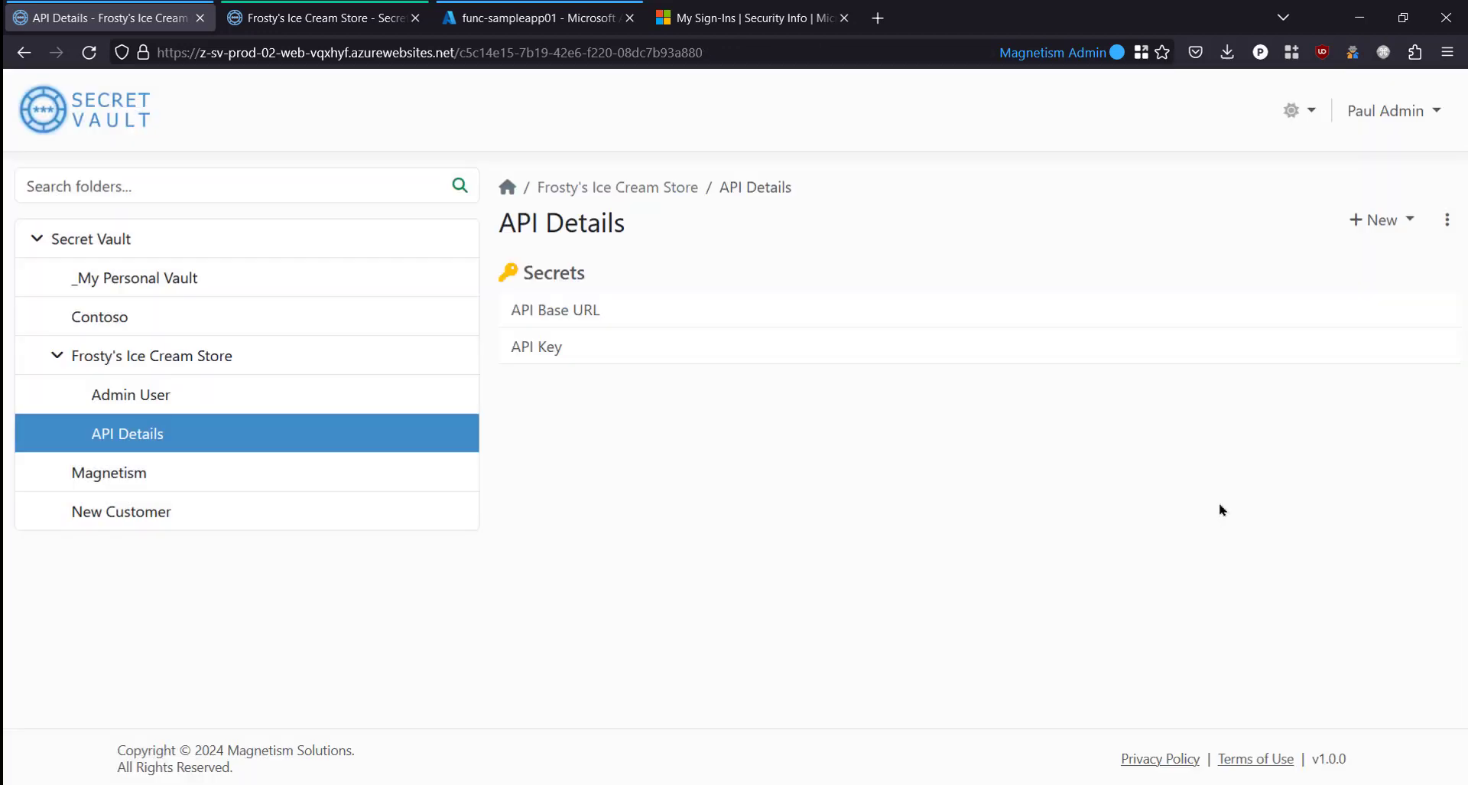
Open the account secret in the Admin User subfolder of Frosty's Ice Cream Store and add a One-Time Password field.
left_click(659, 191)
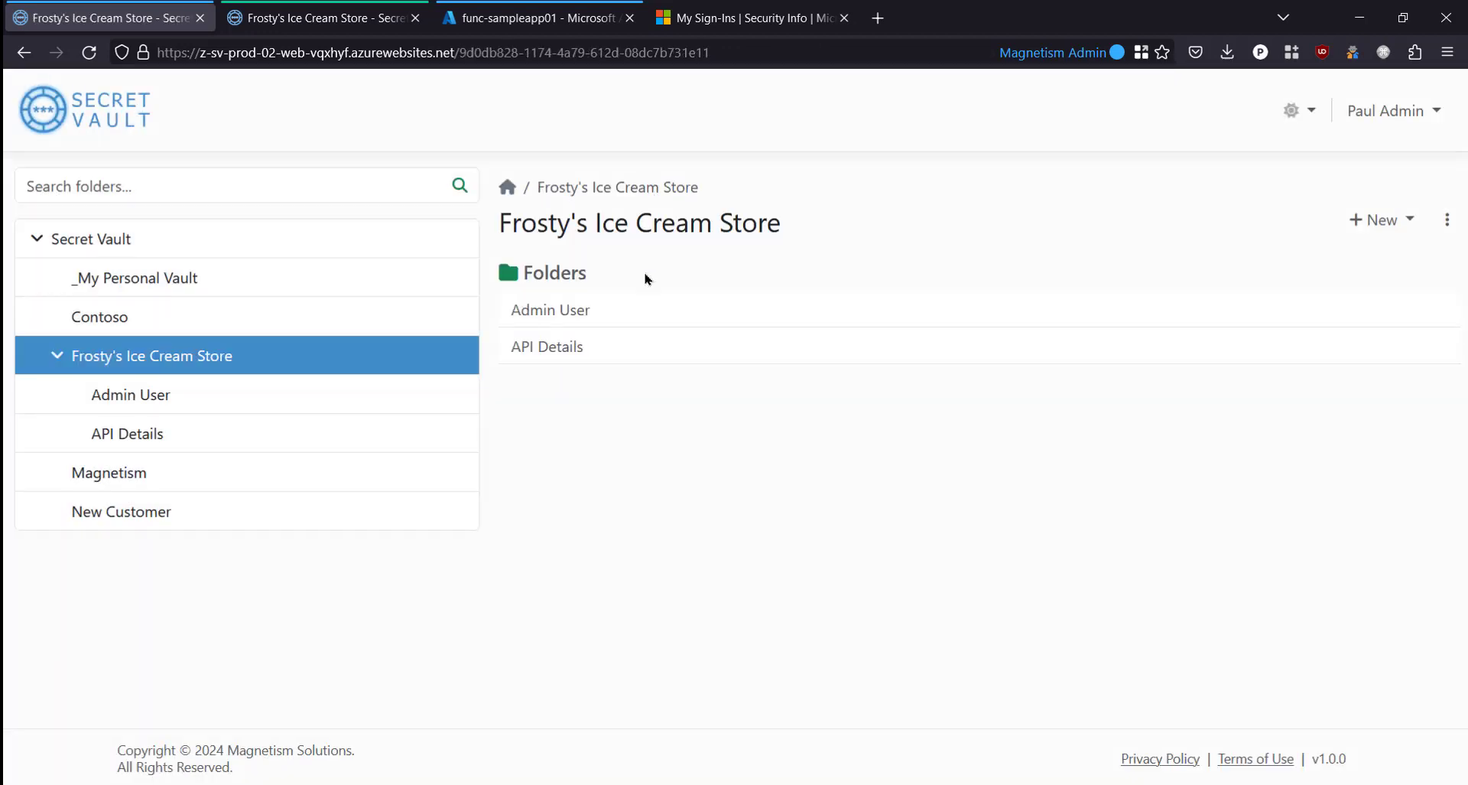
left_click(572, 312)
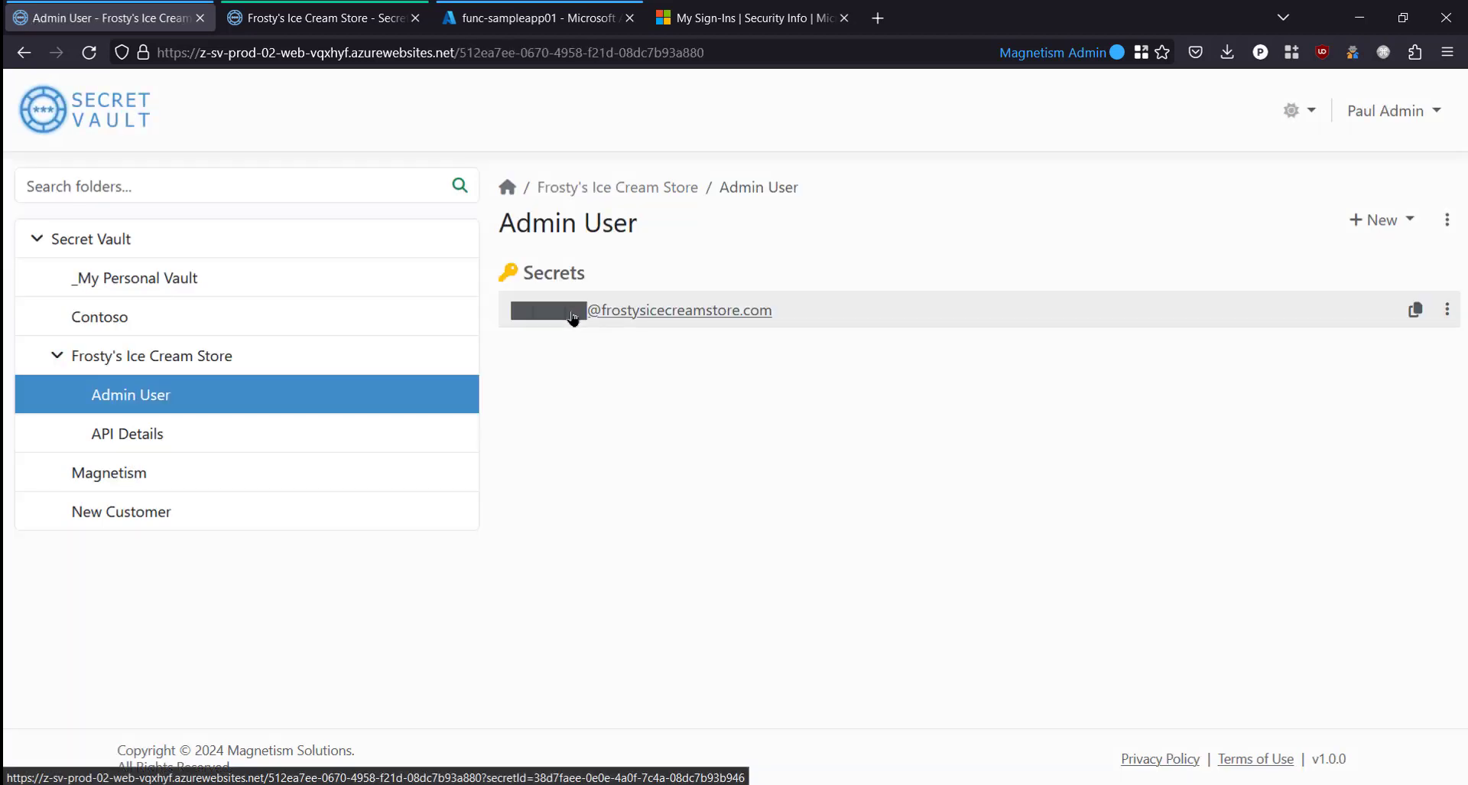
left_click(649, 316)
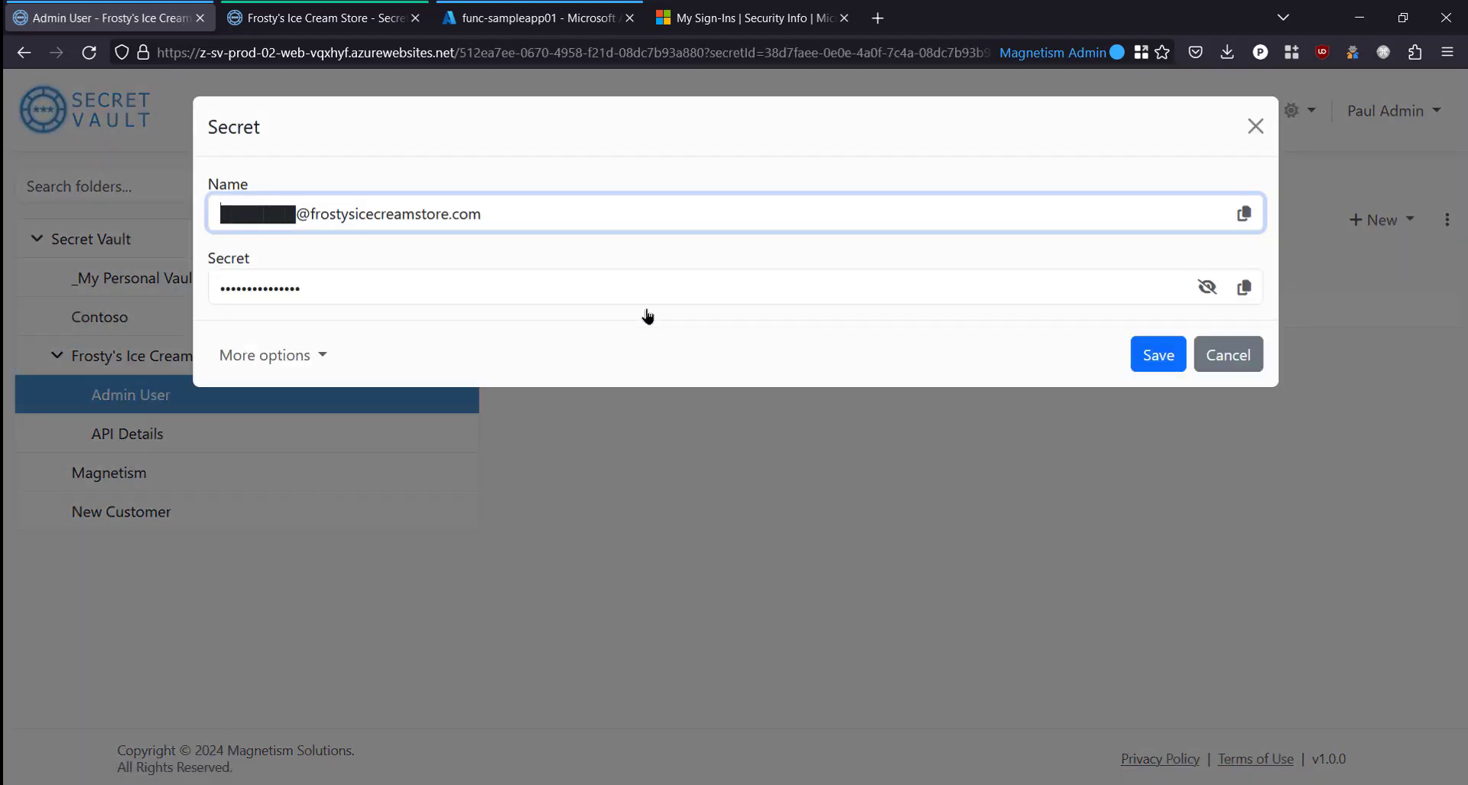
left_click(319, 355)
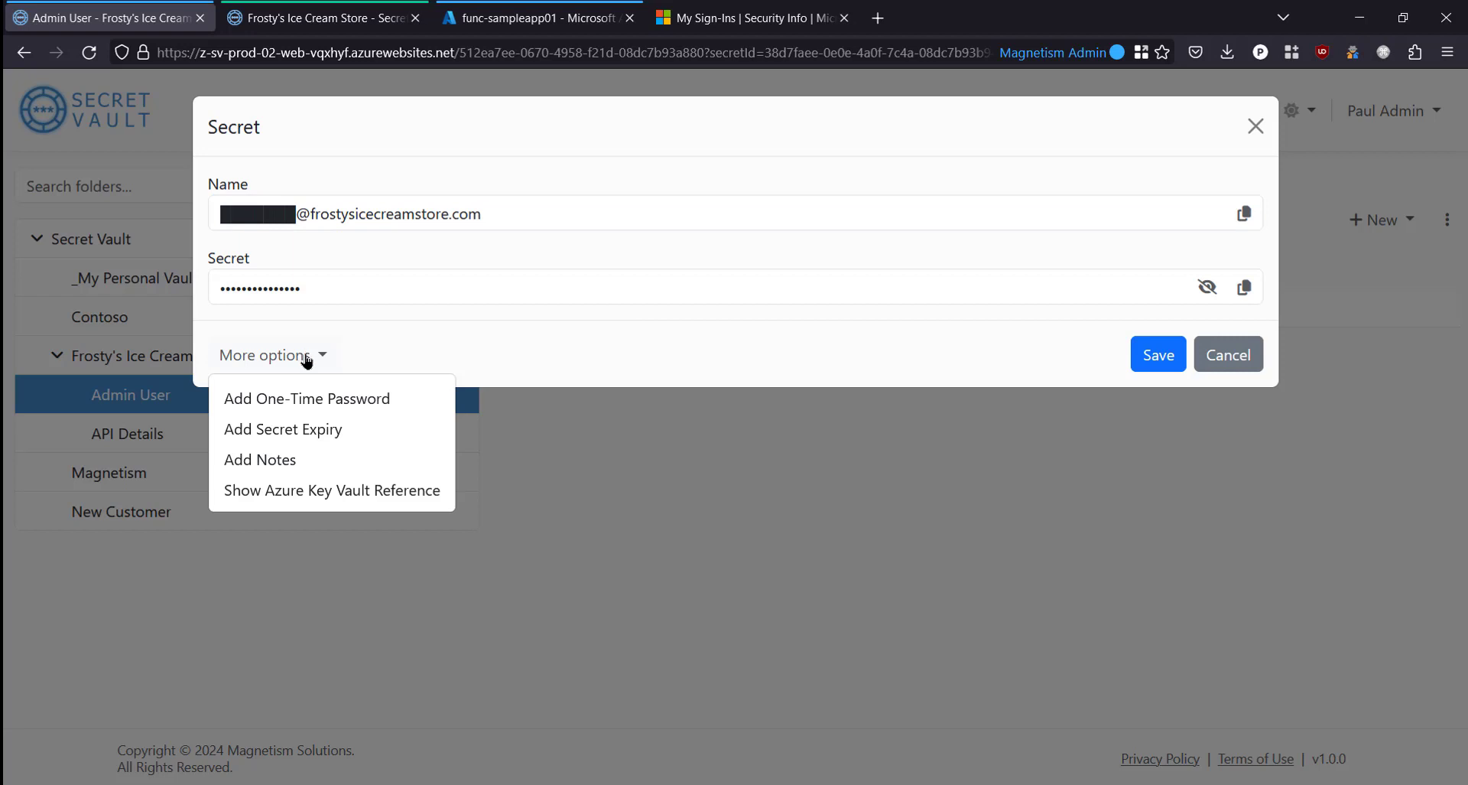
left_click(330, 399)
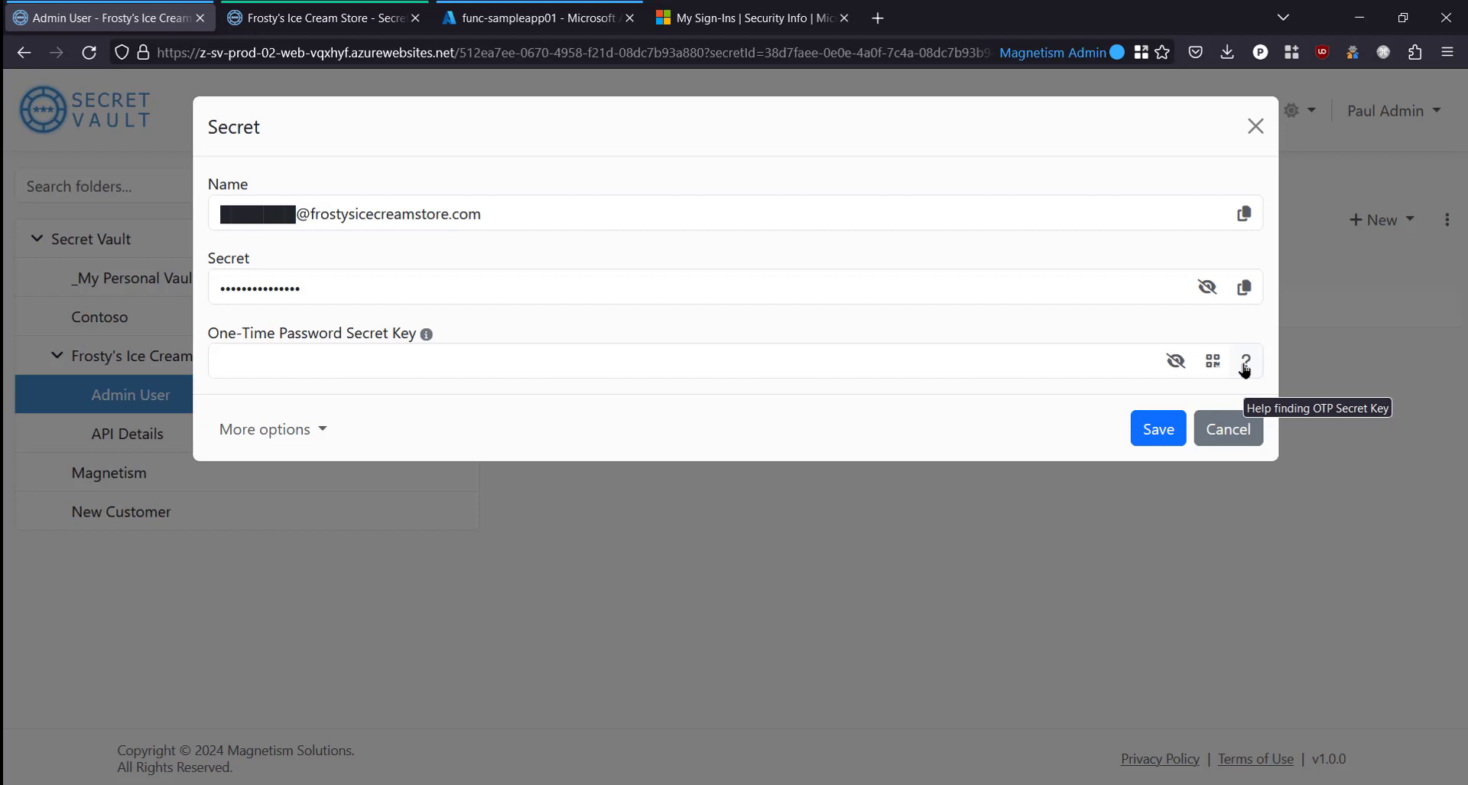
Switch to Microsoft My Sign-Ins, start adding a different authenticator app as sign-in method, and reveal and copy its secret key.
left_click(701, 23)
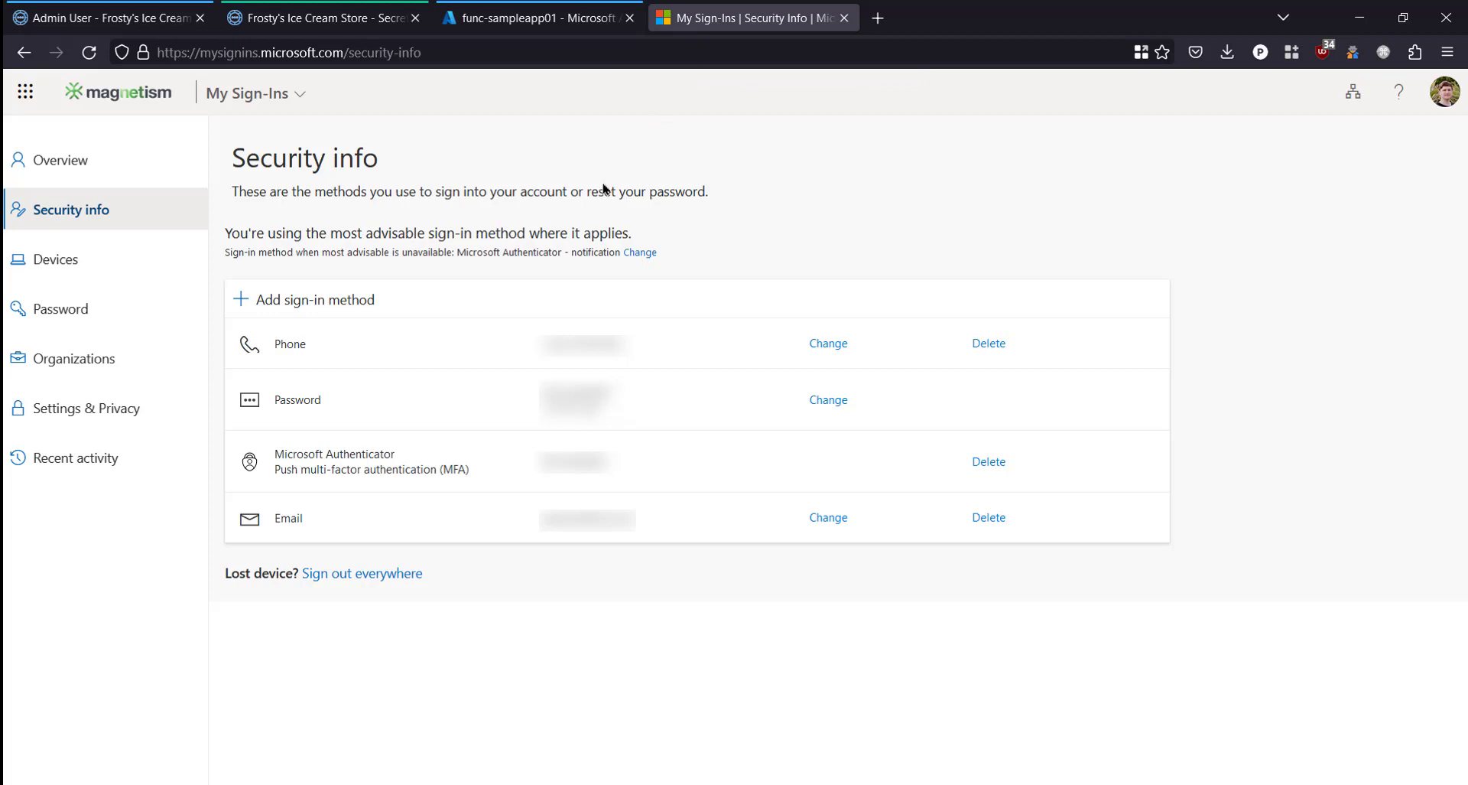
left_click(311, 307)
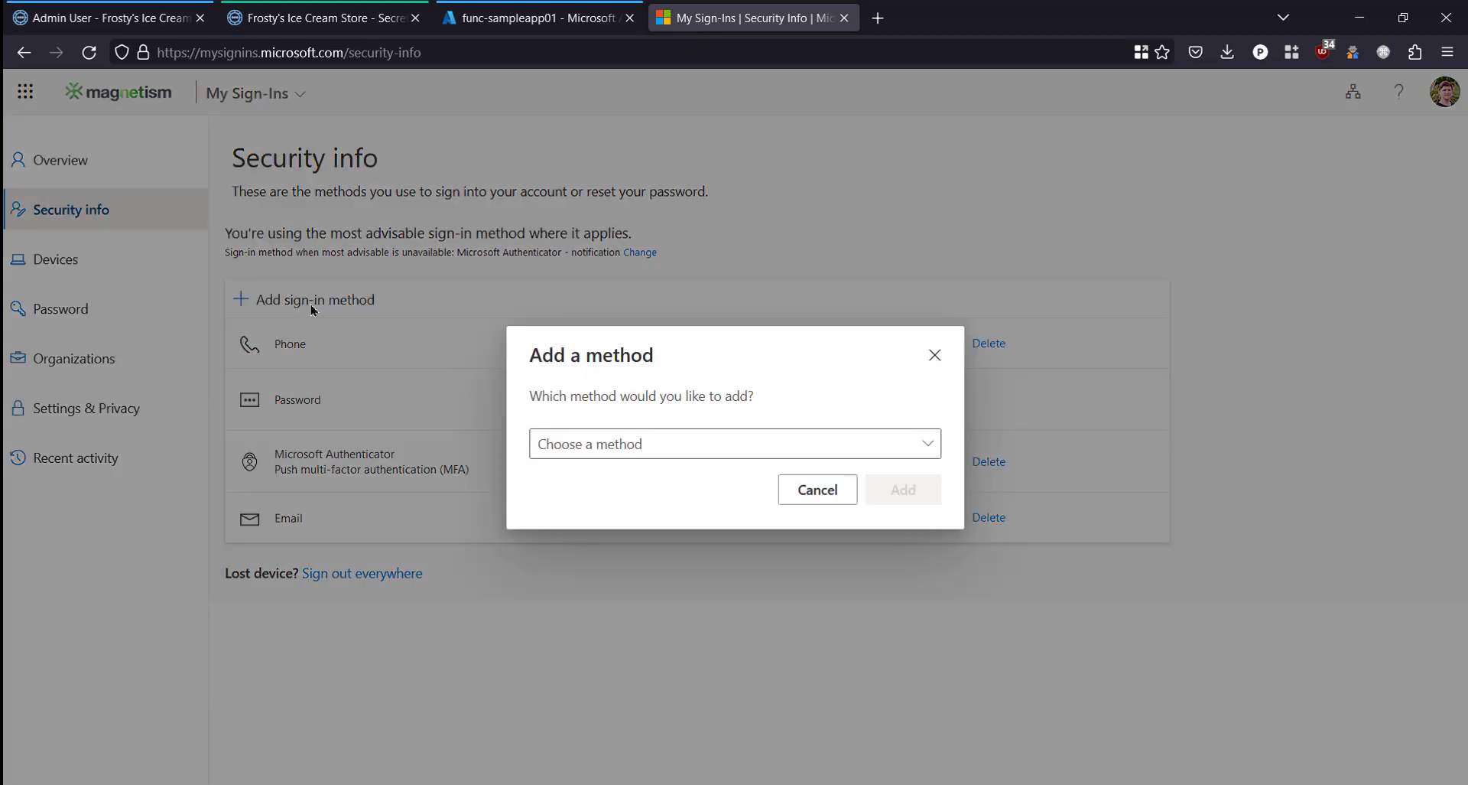
left_click(589, 450)
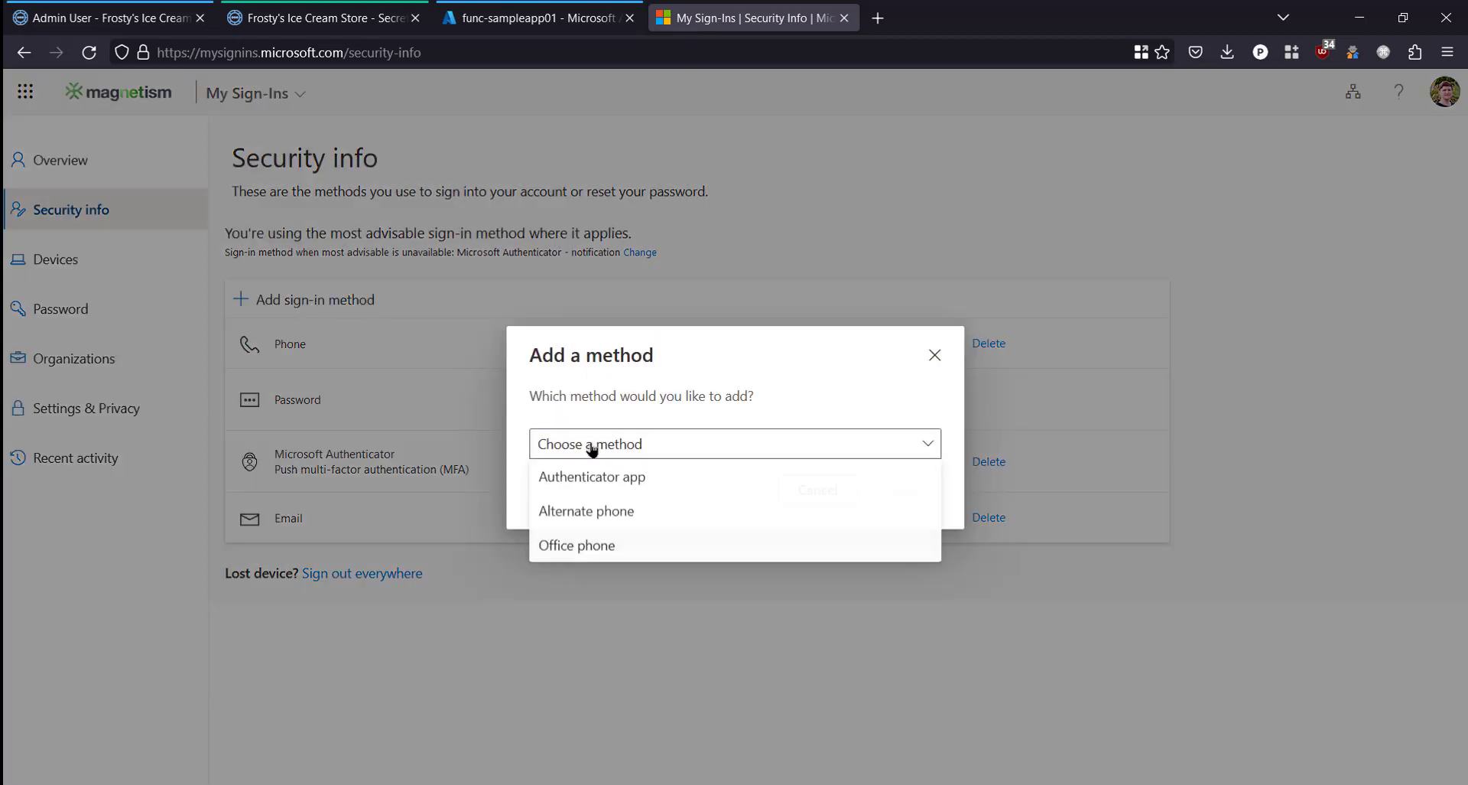
left_click(599, 480)
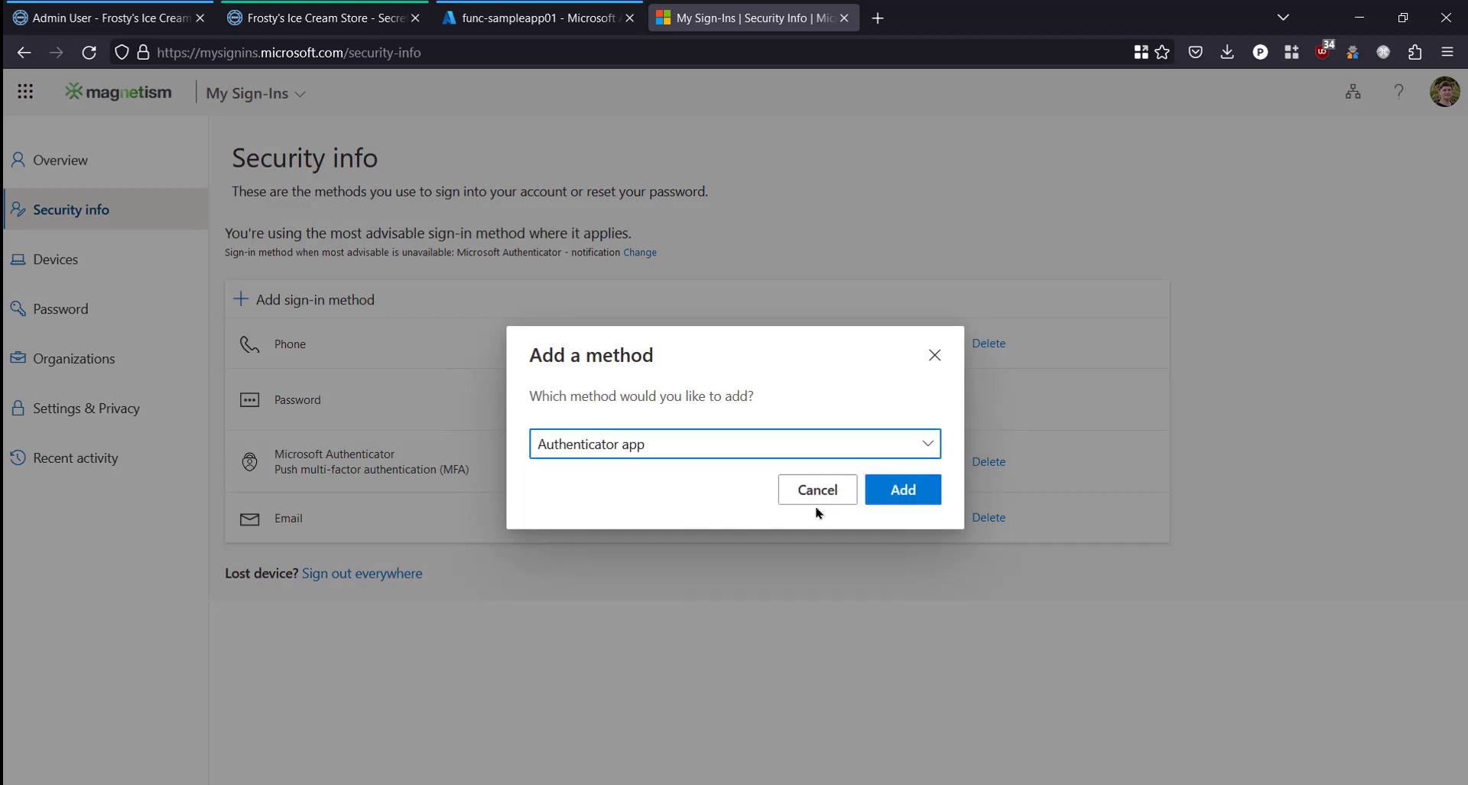
left_click(890, 498)
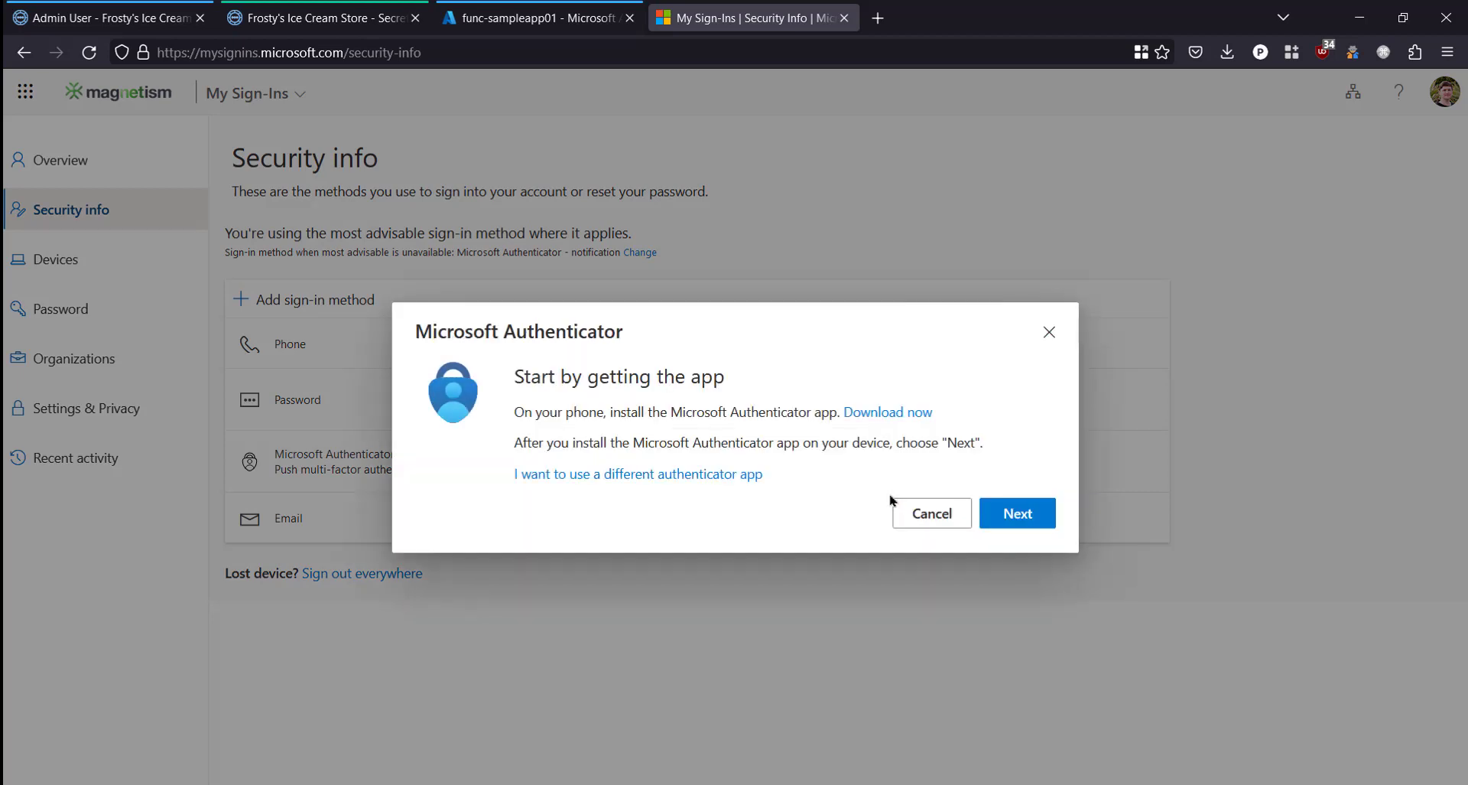
left_click(599, 480)
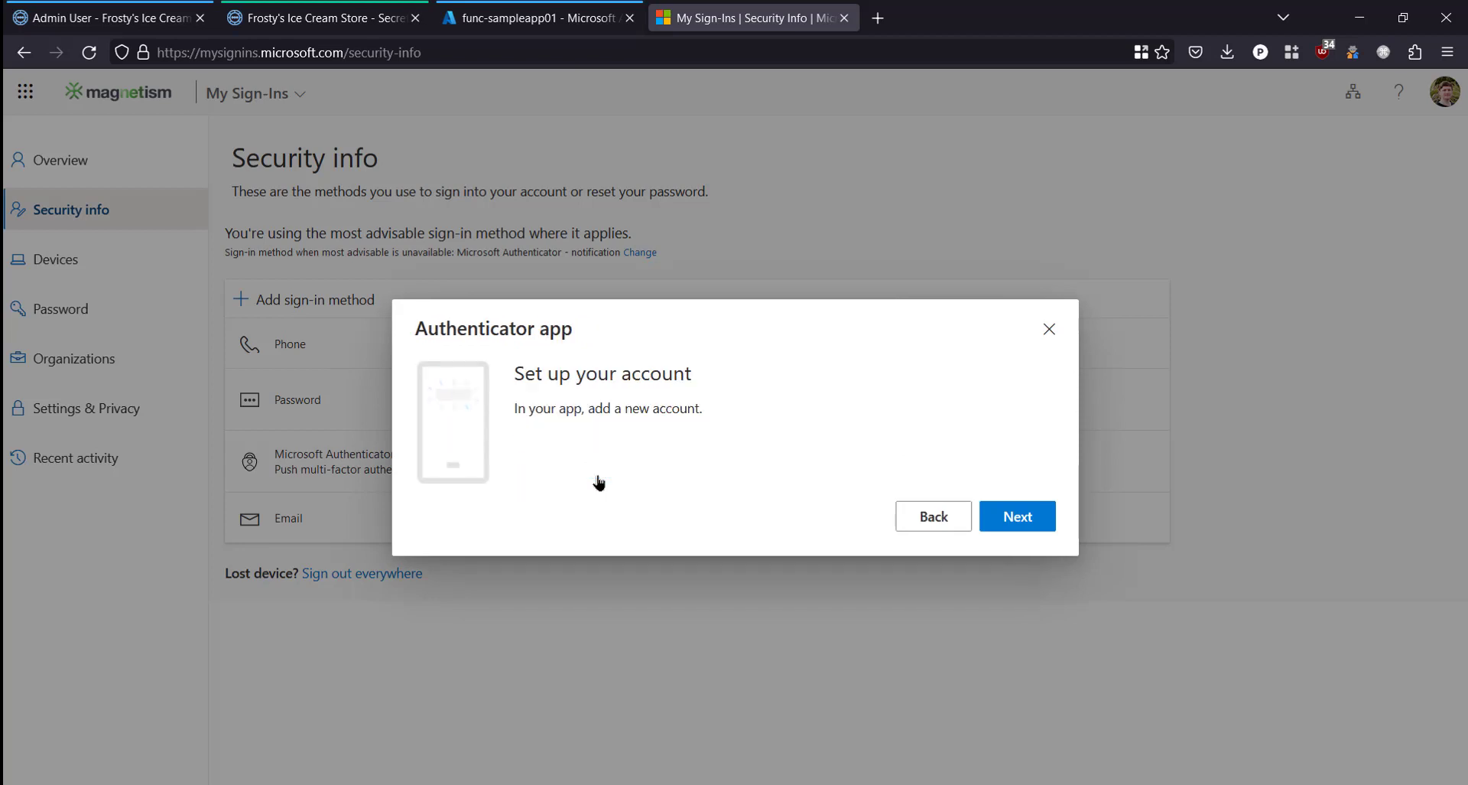
left_click(1025, 518)
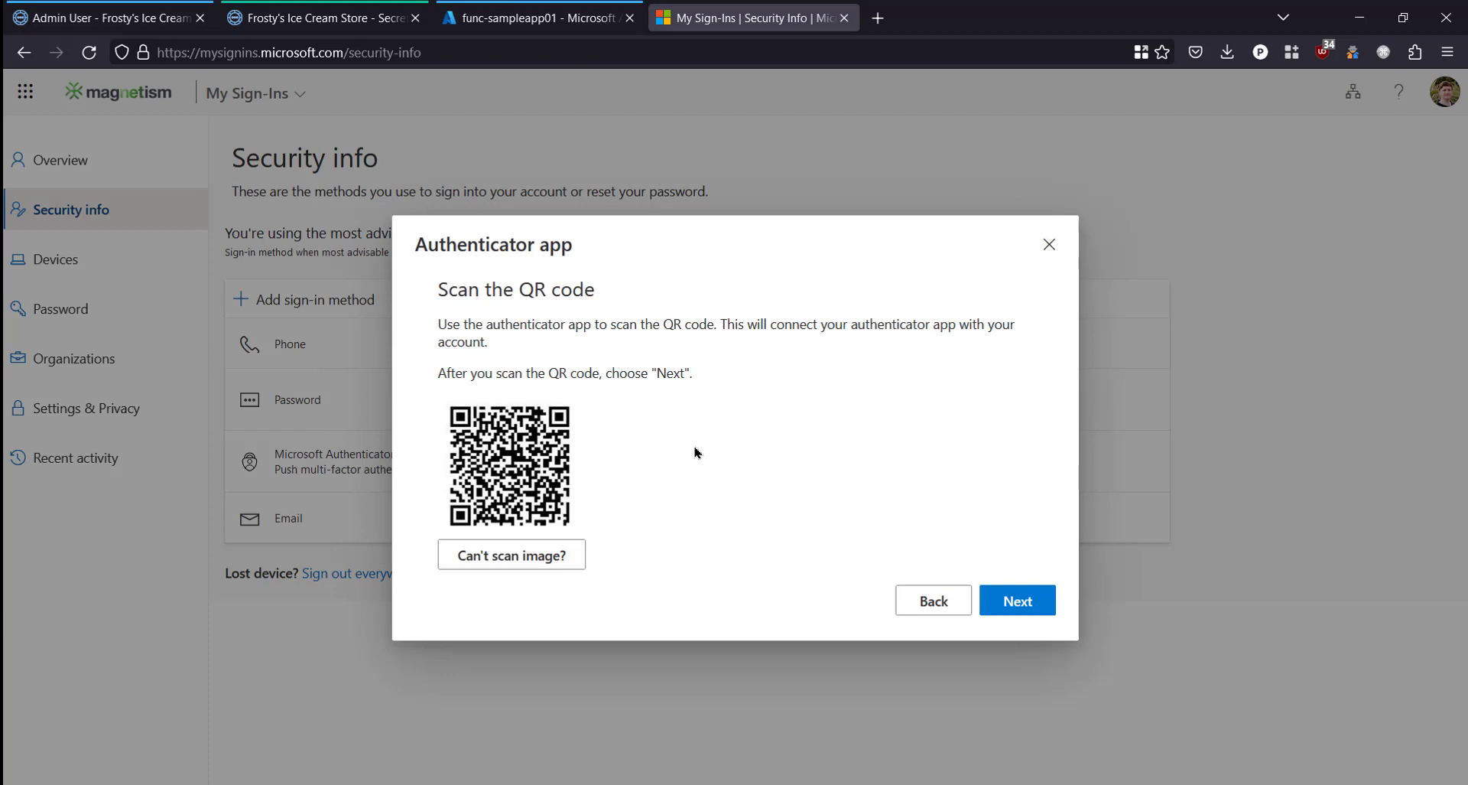
left_click(539, 562)
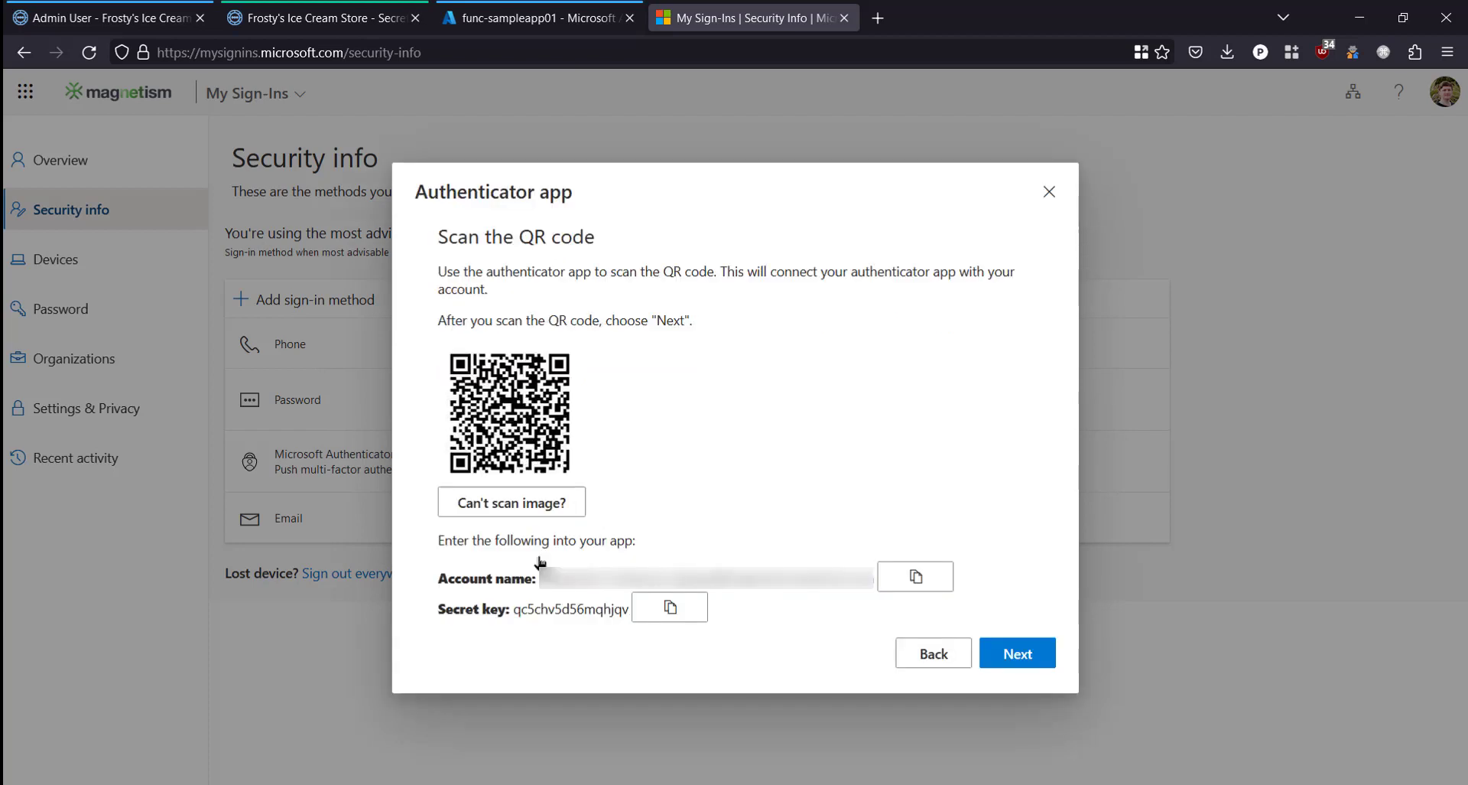
left_click(681, 612)
Back in Secret Vault, paste the copied key as the One-Time Password Secret Key of the Admin User secret and save.
left_click(149, 16)
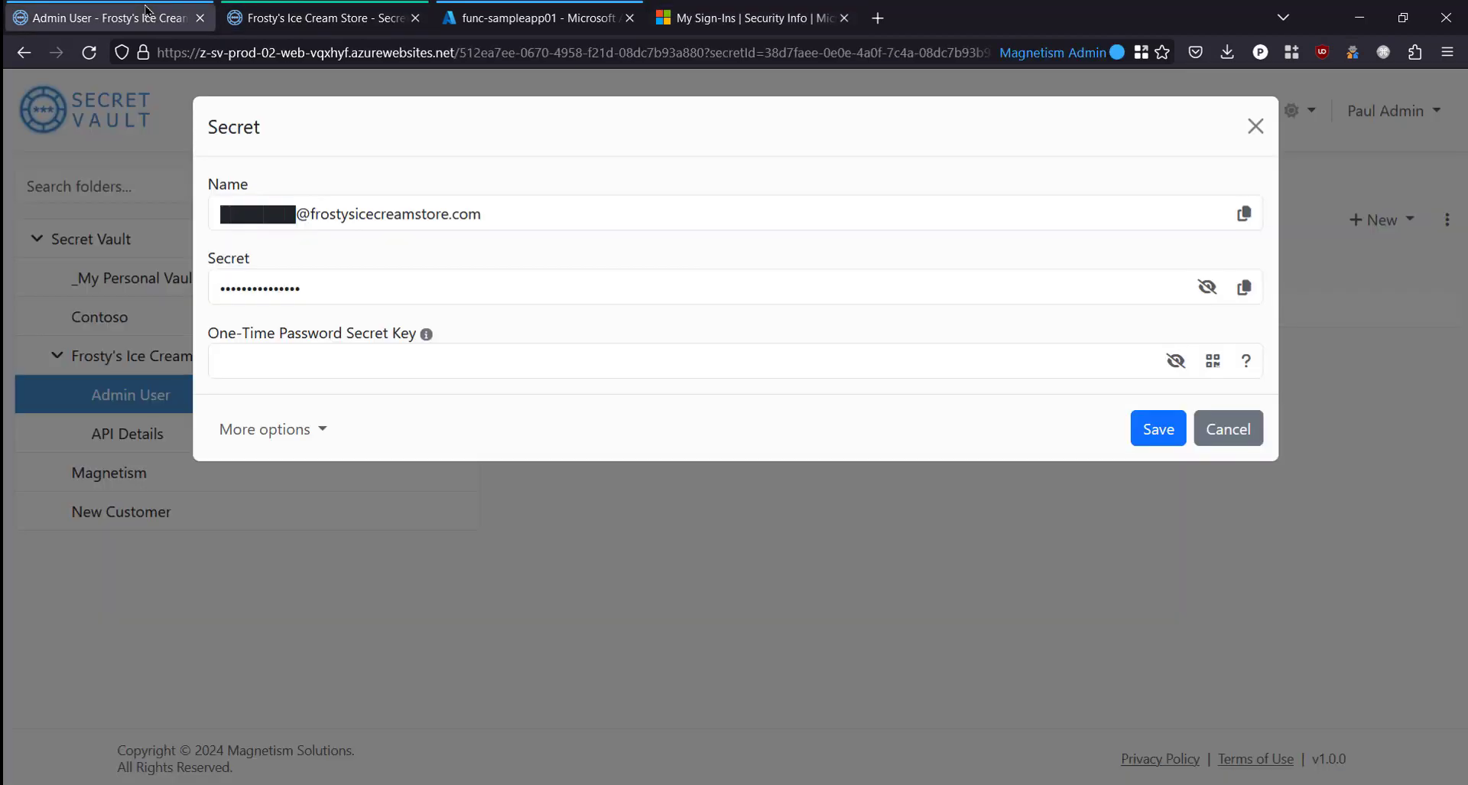
left_click(345, 358)
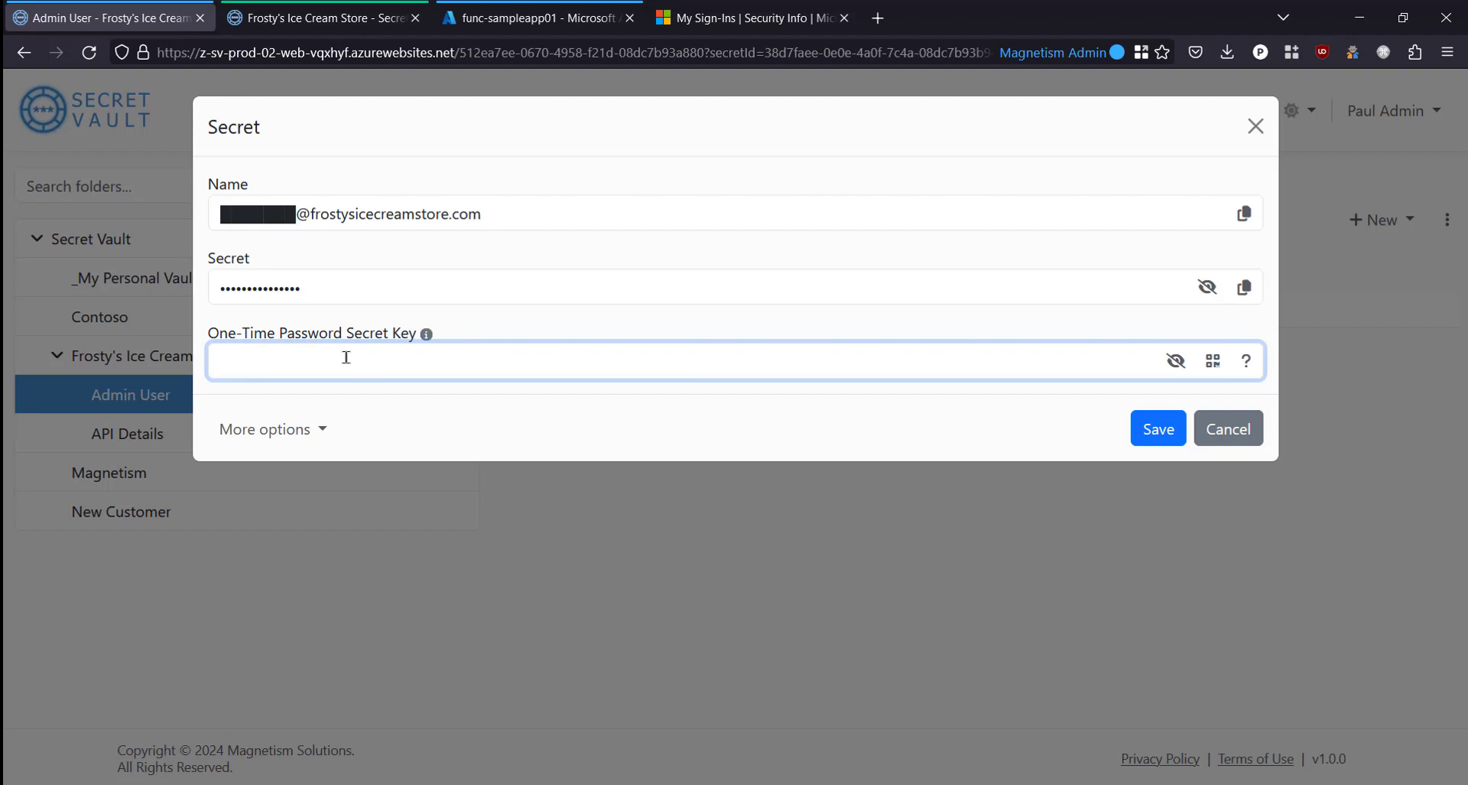
key("ctrl+v")
left_click(1139, 442)
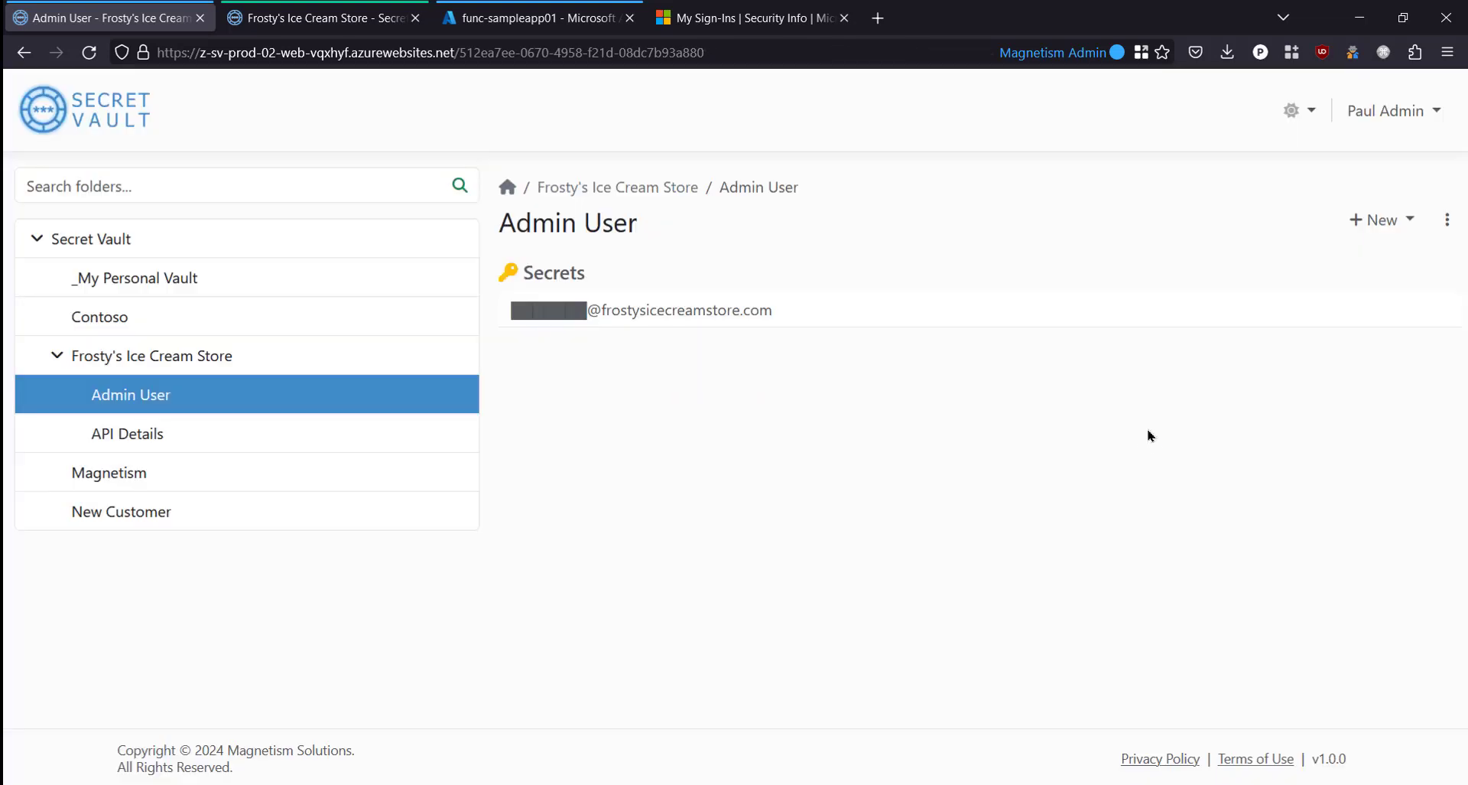
Copy the Admin User secret's one-time password and submit it as the authenticator verification code in Microsoft My Sign-Ins.
left_click(744, 313)
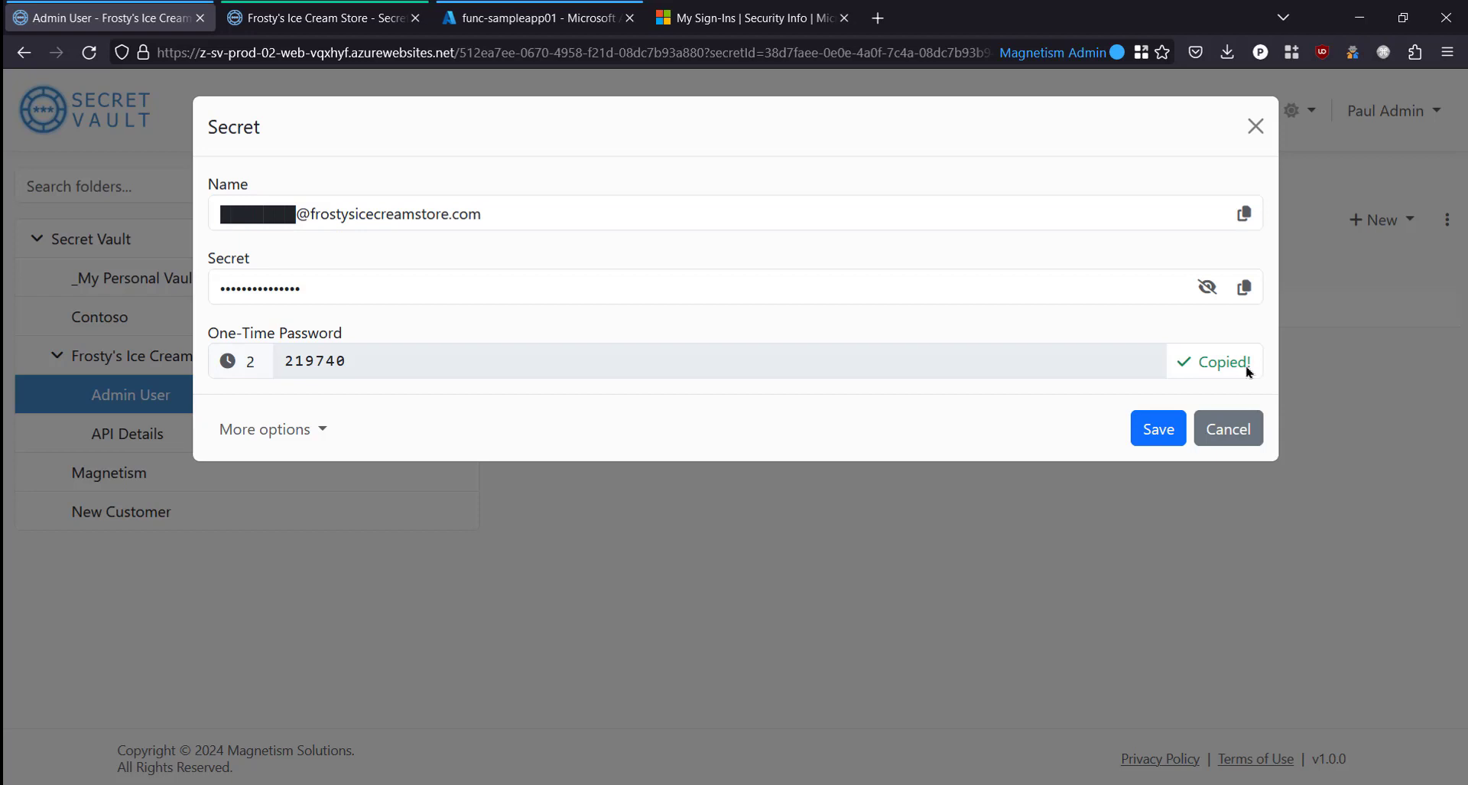
left_click(730, 19)
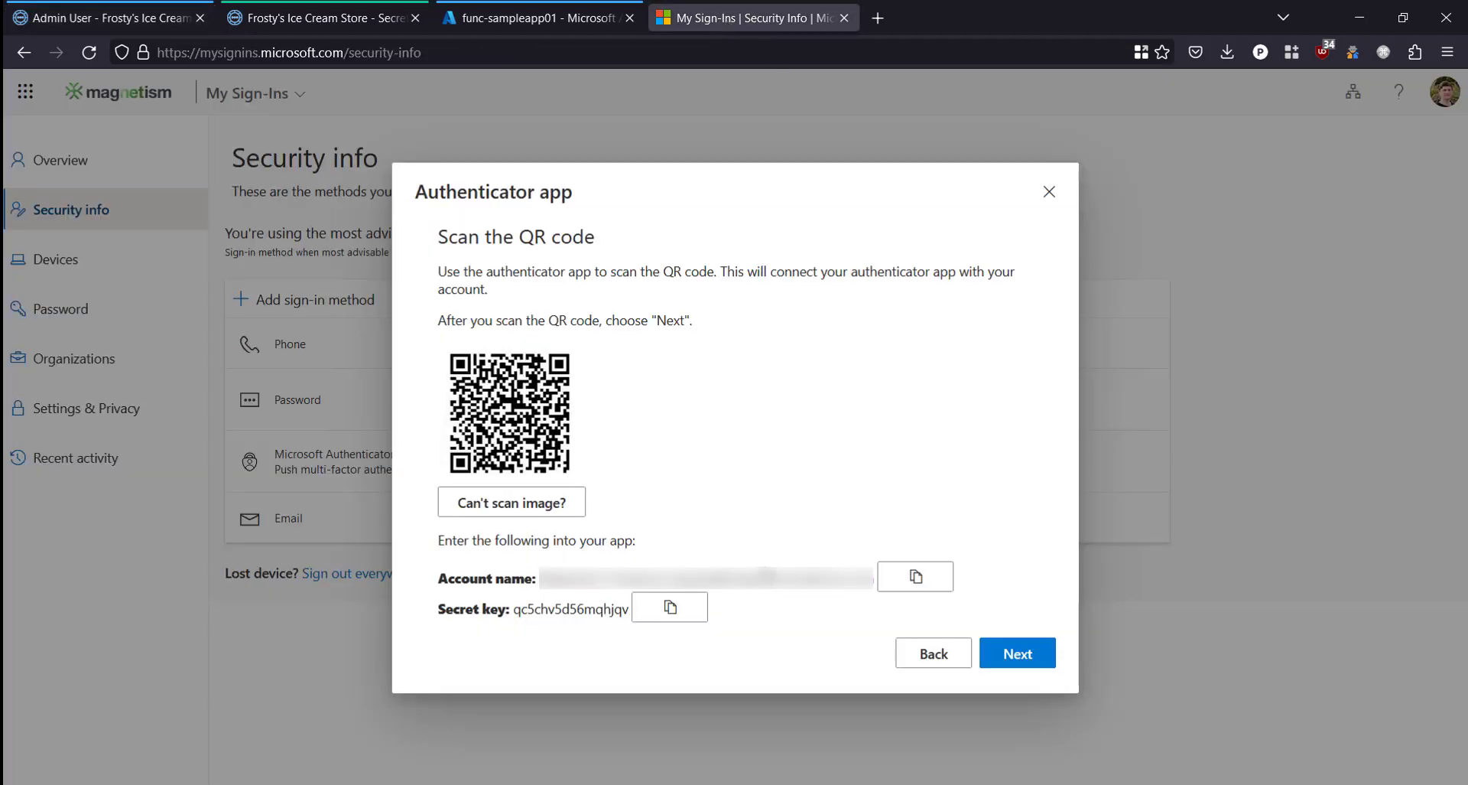
left_click(1016, 654)
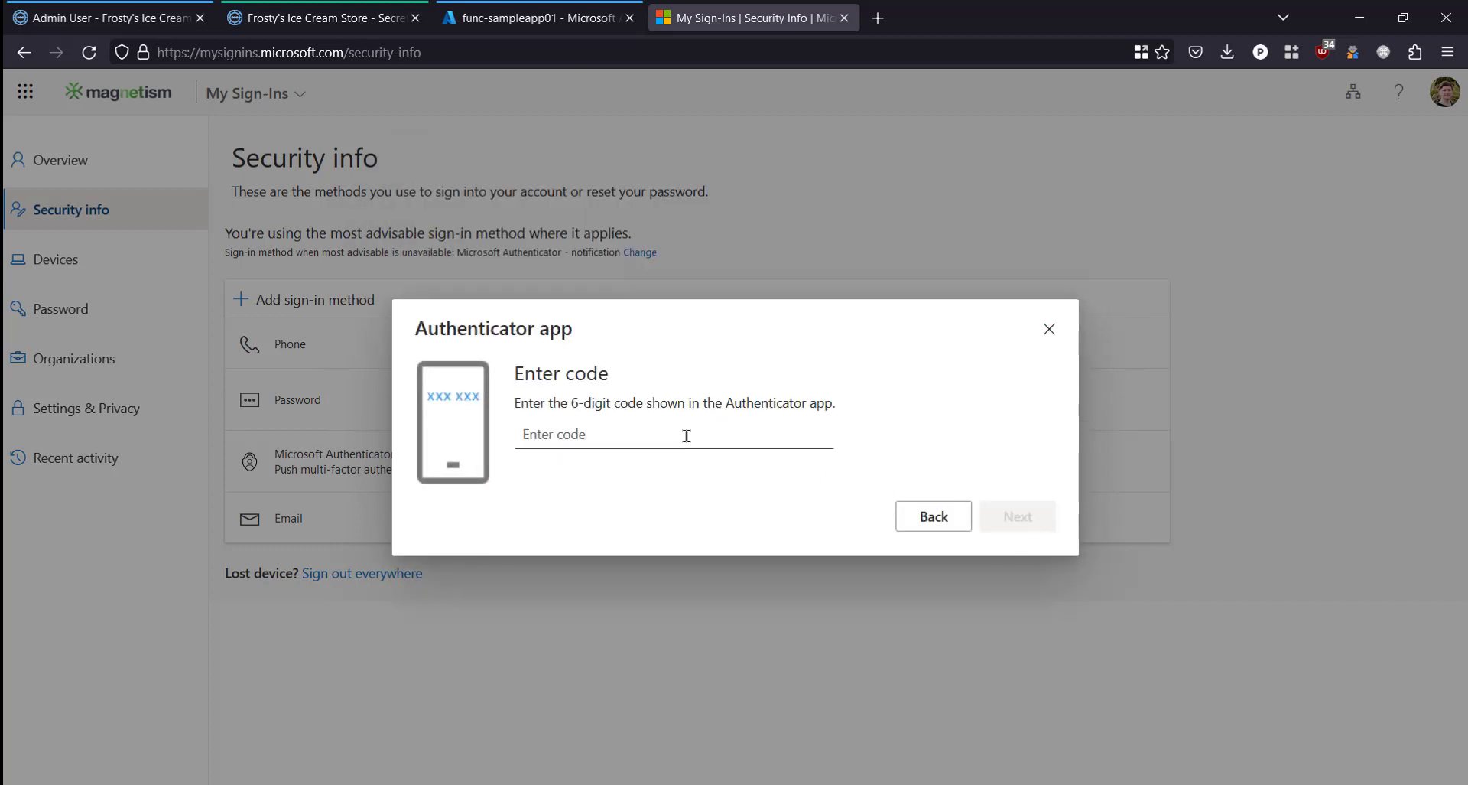
left_click(686, 435)
key("ctrl+v")
left_click(1033, 526)
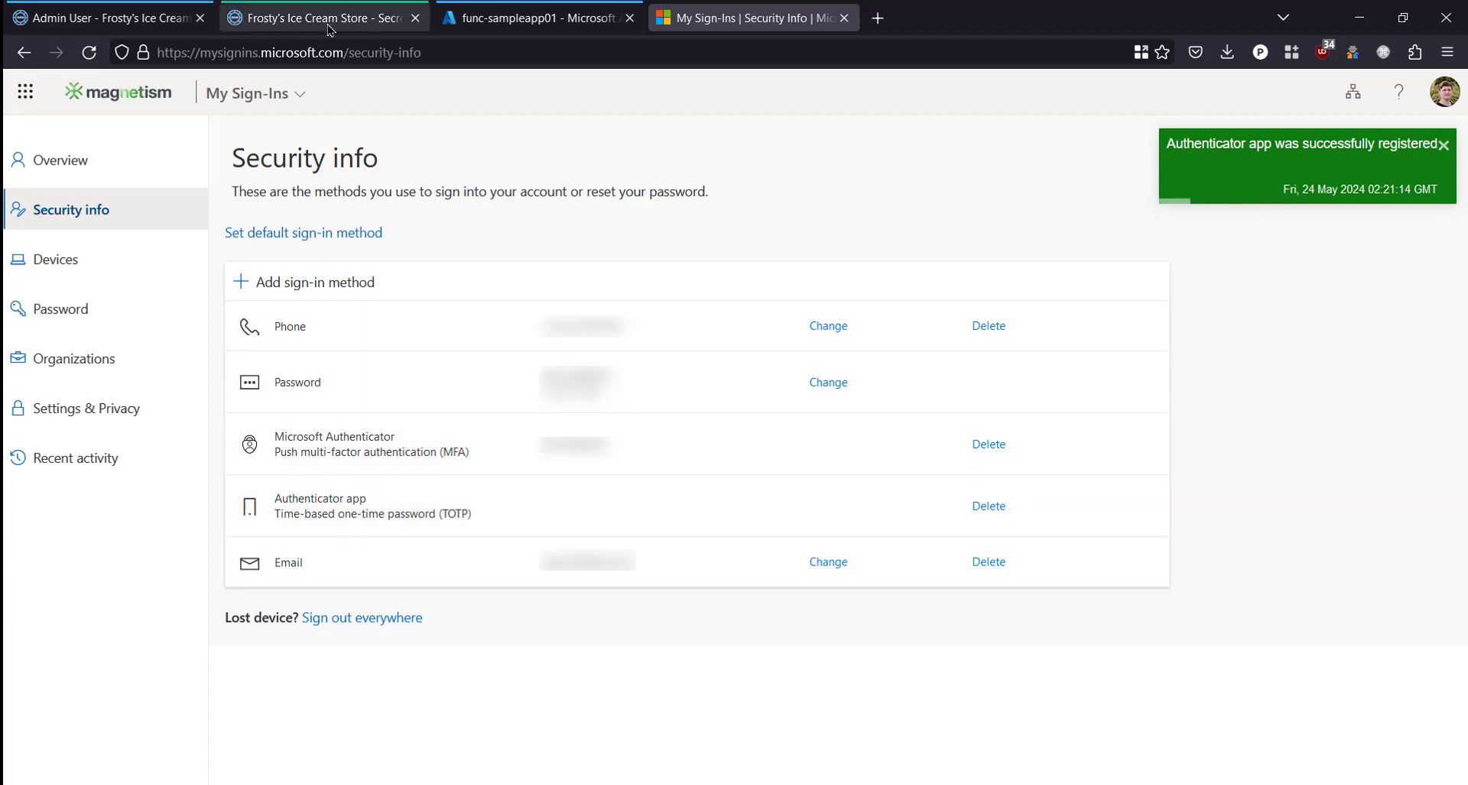
Back in Secret Vault, copy the current one-time password from the Admin User secret and close it without saving.
left_click(114, 8)
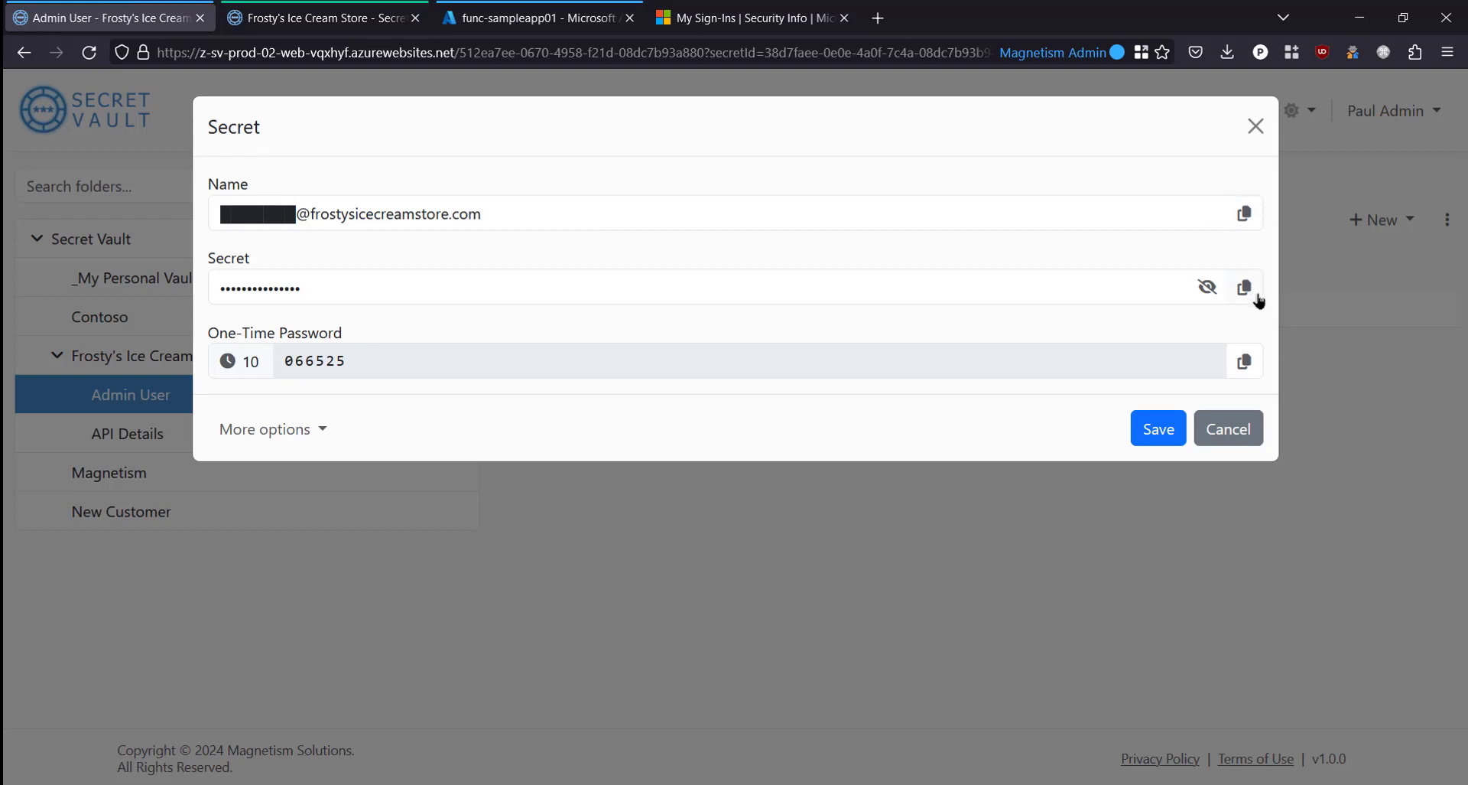
left_click(1246, 366)
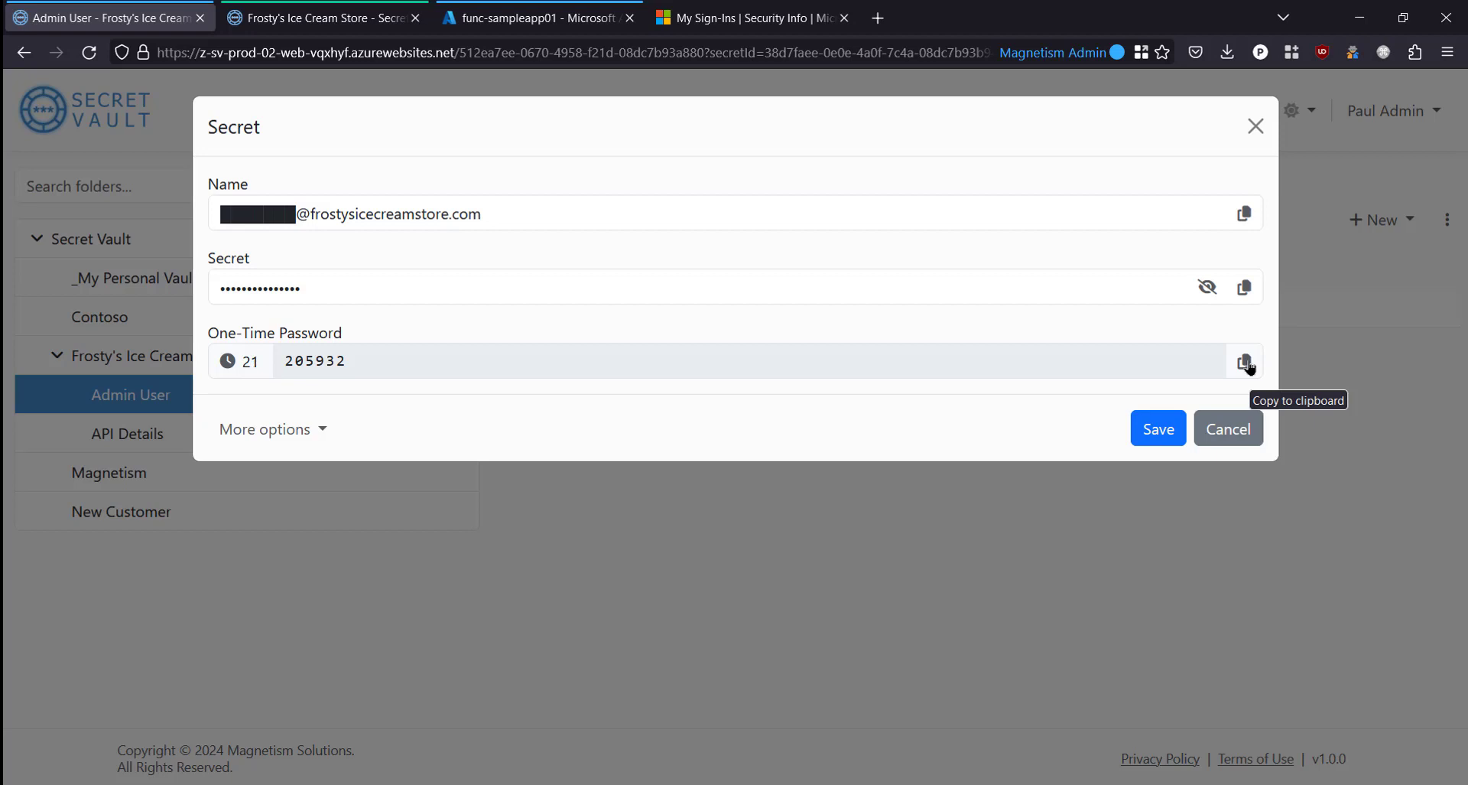
left_click(1254, 419)
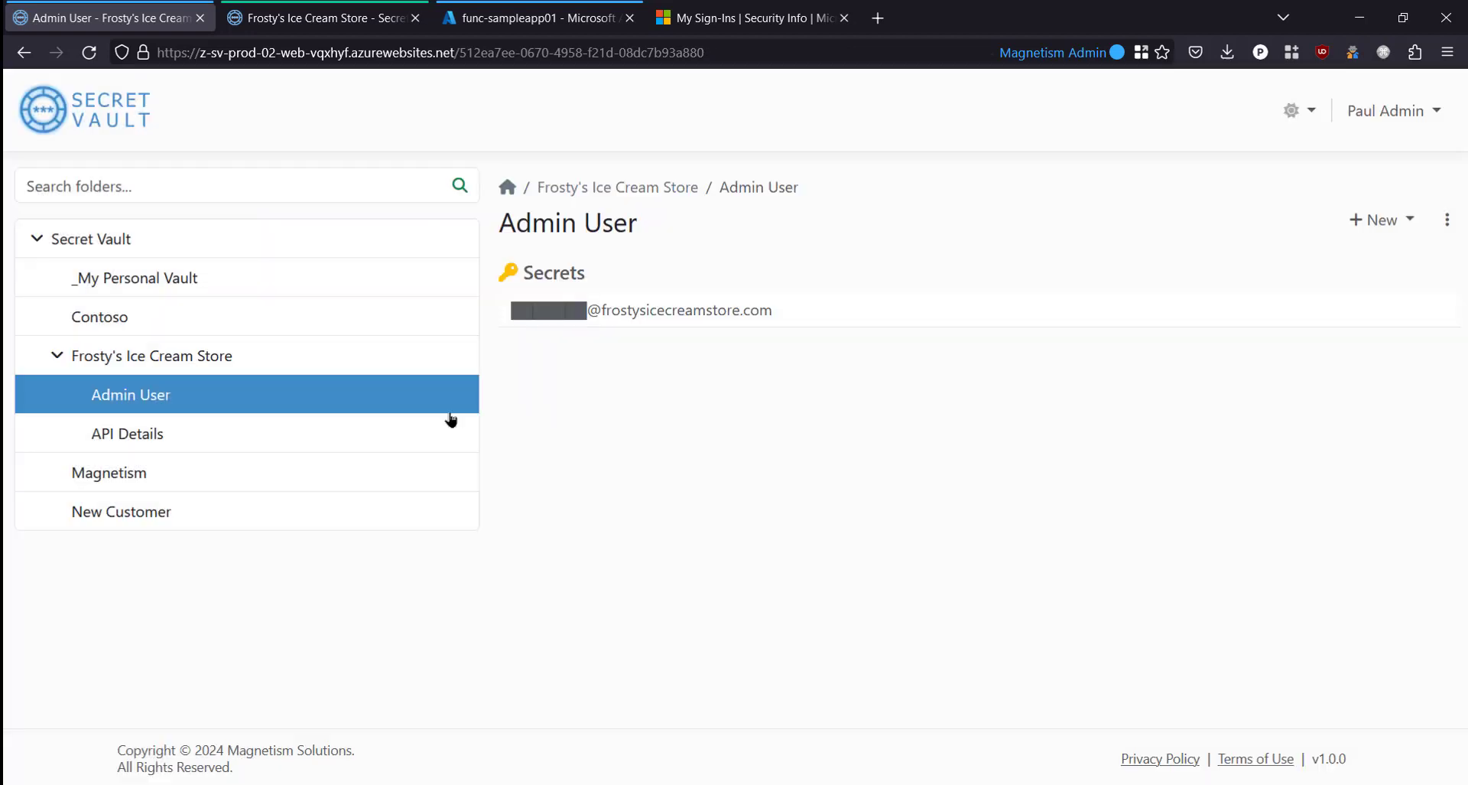
Open the API Key secret in the API Details subfolder, show its Azure Key Vault Reference and copy it.
left_click(141, 450)
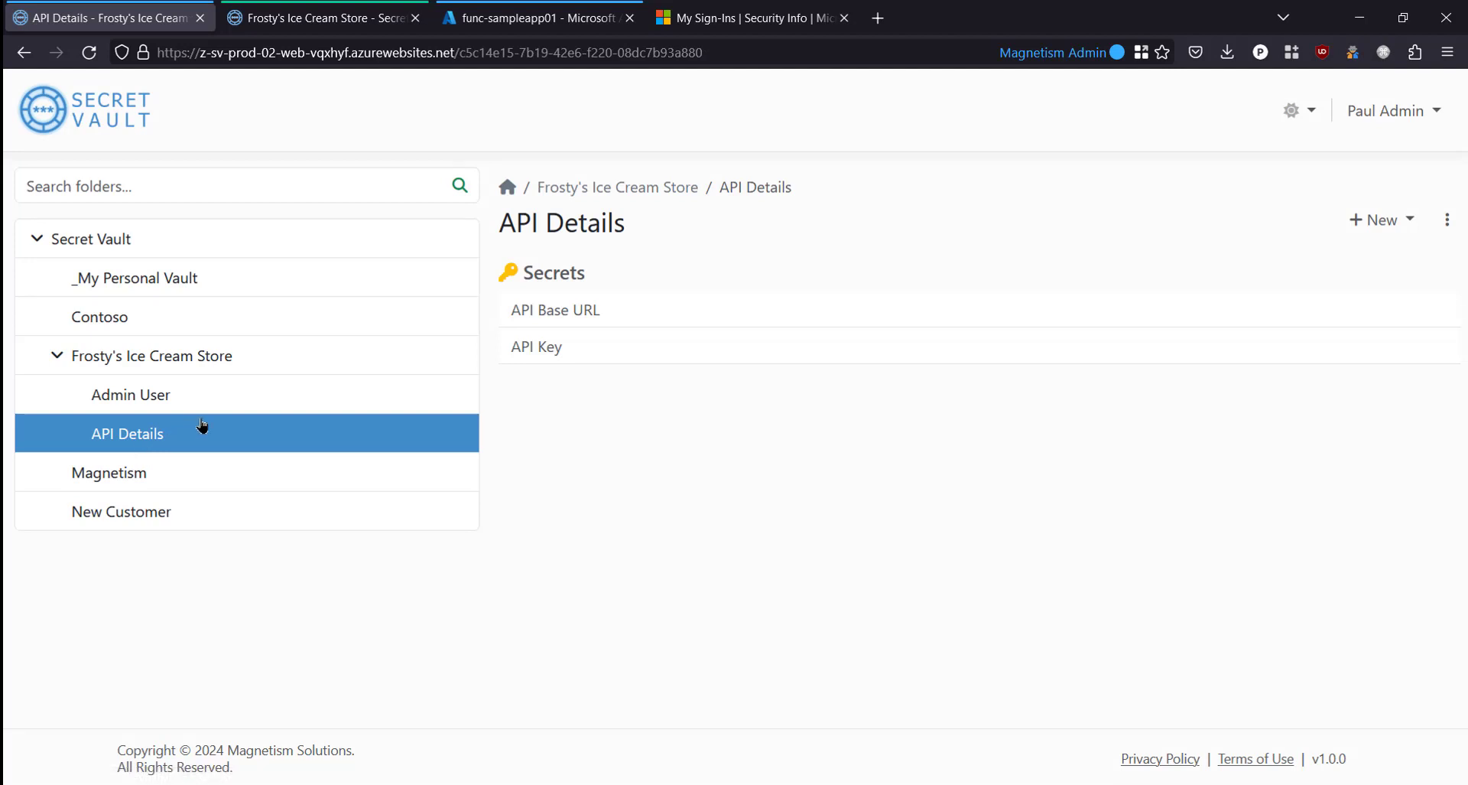
left_click(545, 354)
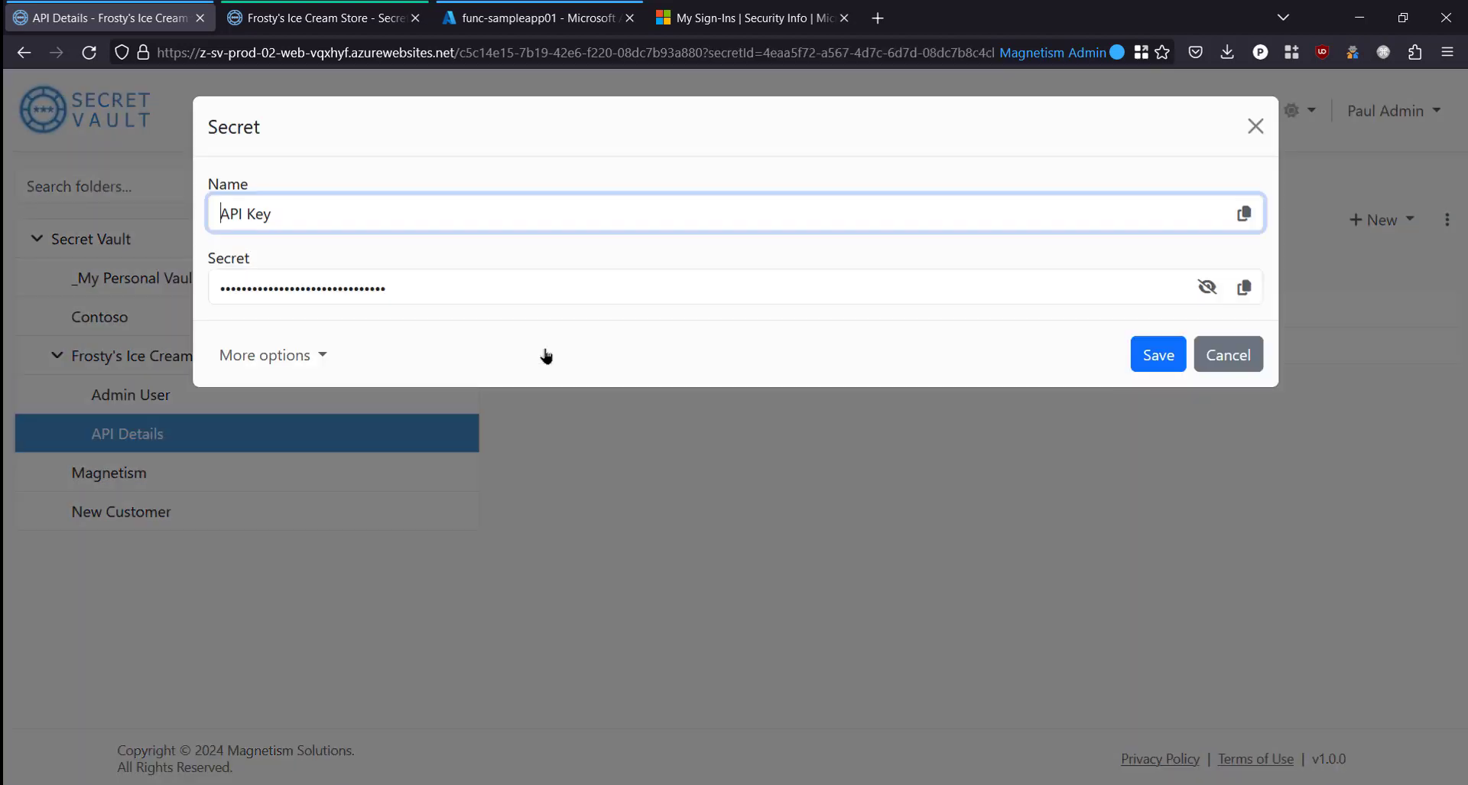
left_click(314, 366)
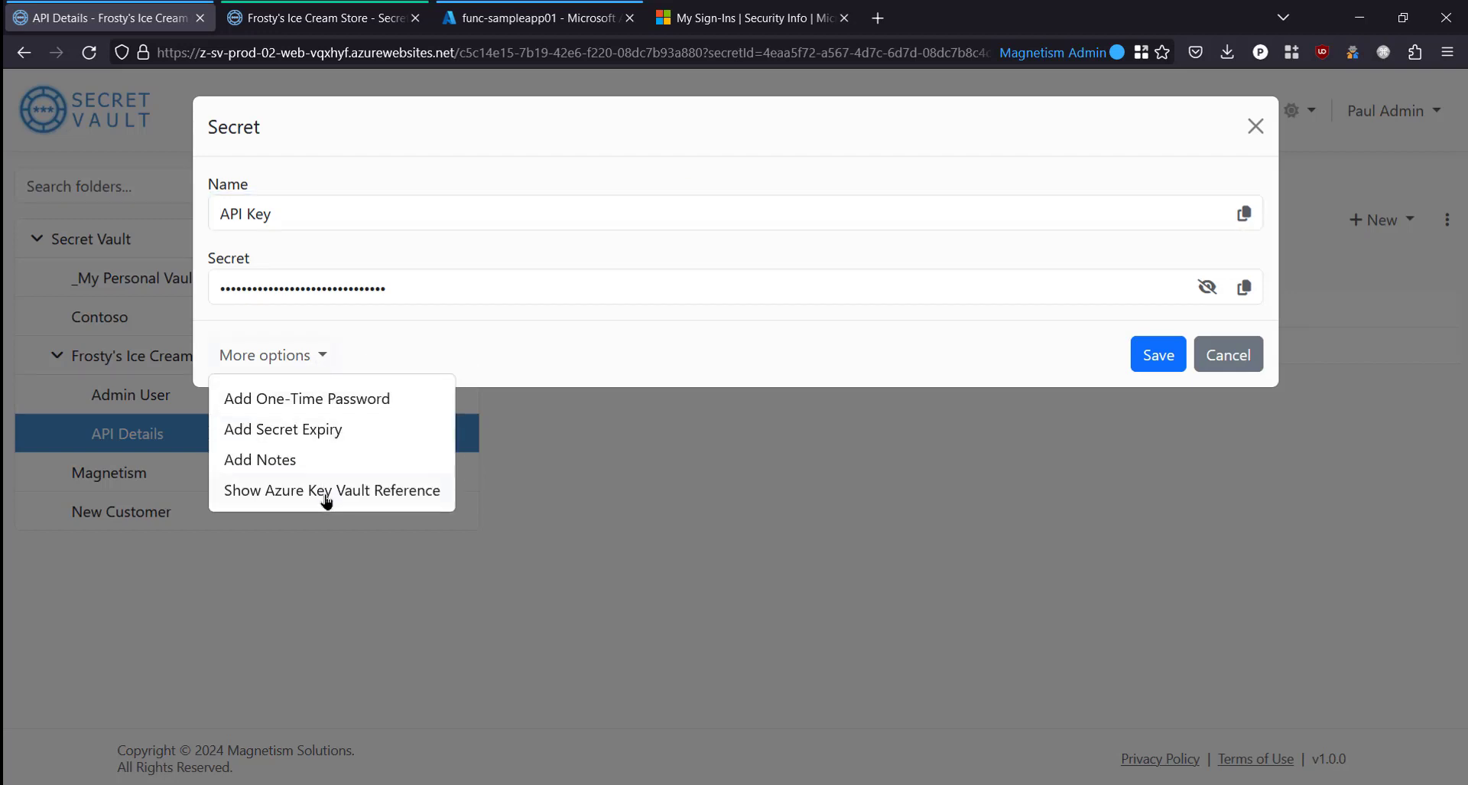
left_click(355, 493)
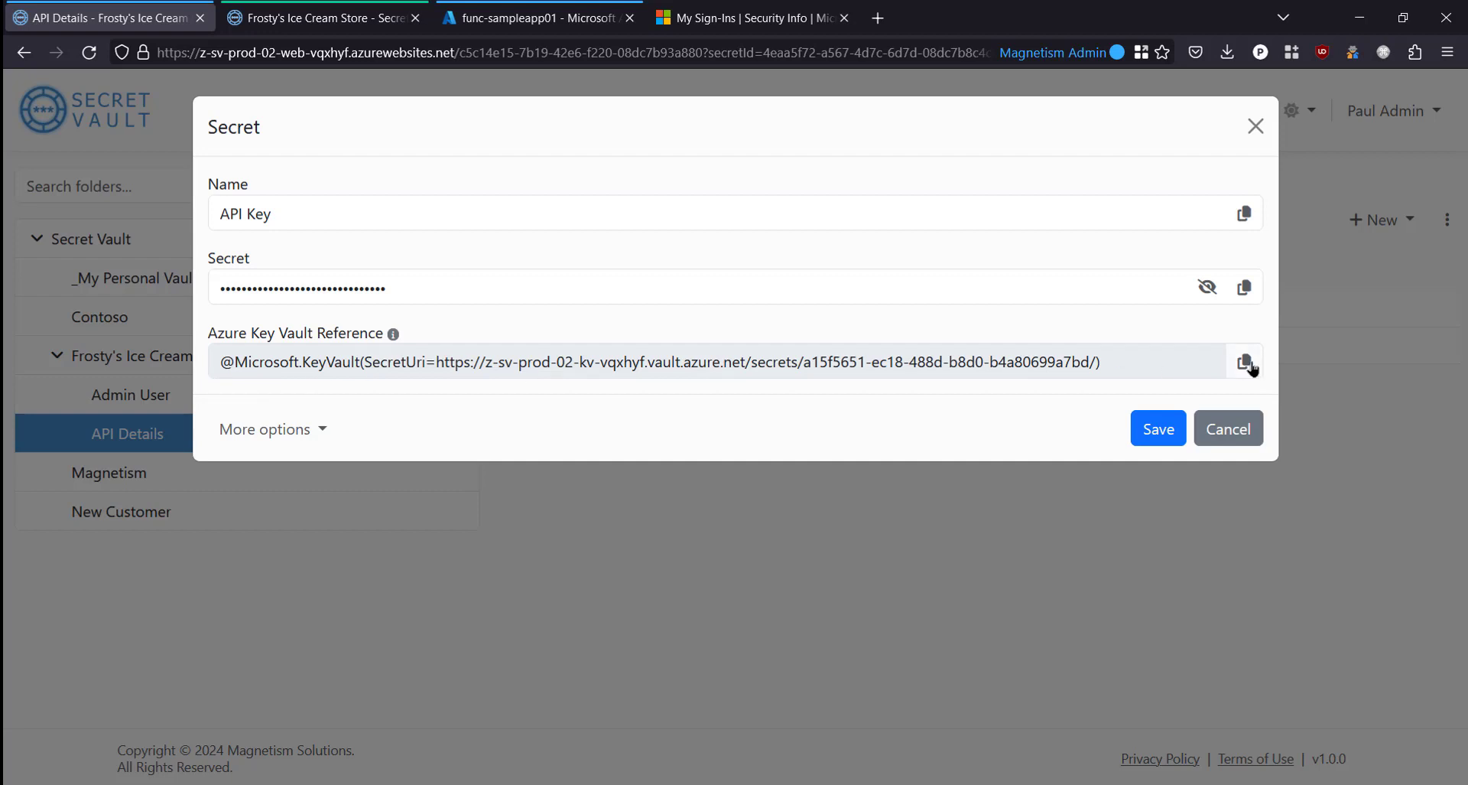
left_click(1249, 367)
In the Azure portal, add an API_KEY app setting to func-sampleapp01 with the copied Key Vault reference as its value, and apply the changes.
left_click(534, 19)
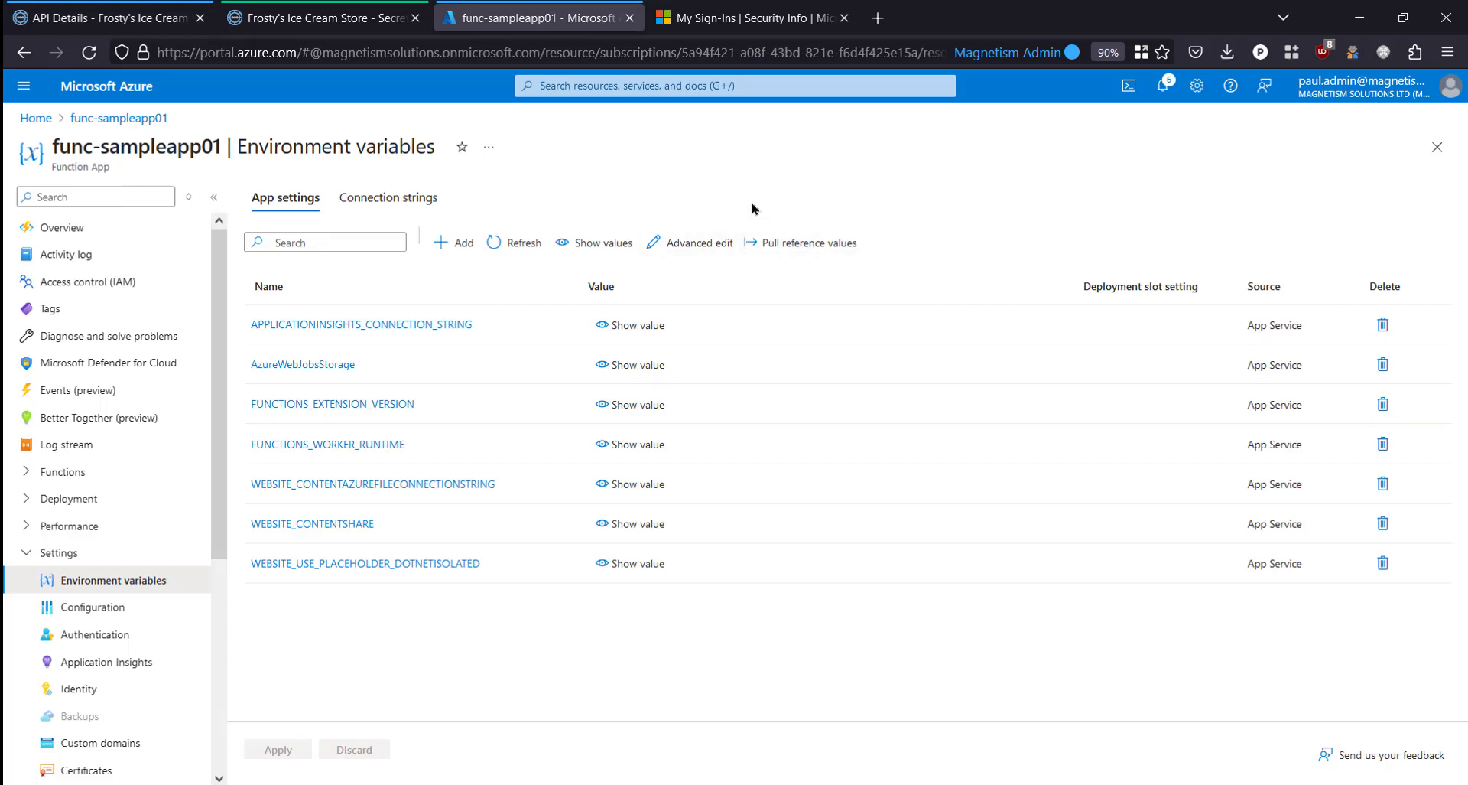
left_click(454, 242)
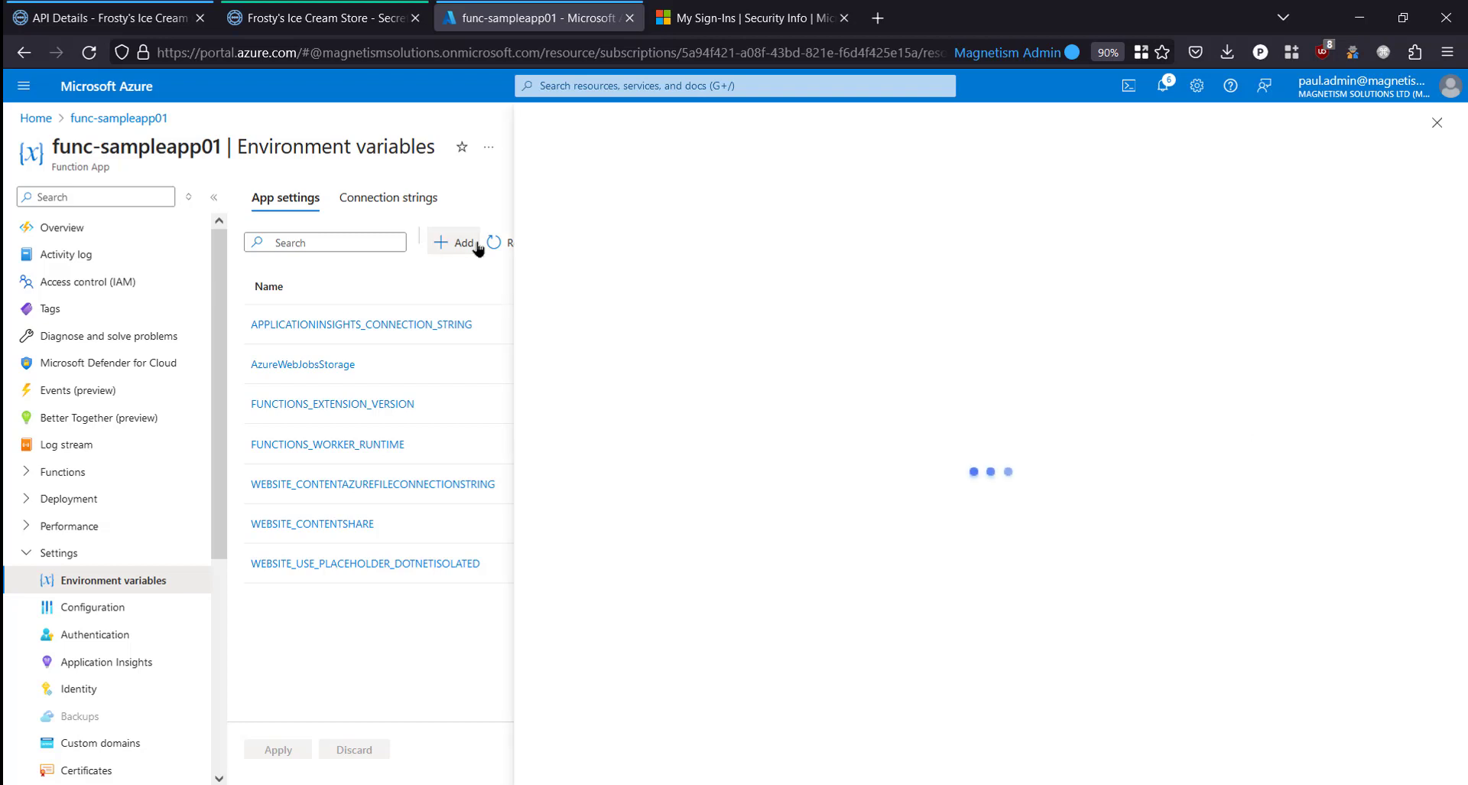
left_click(794, 177)
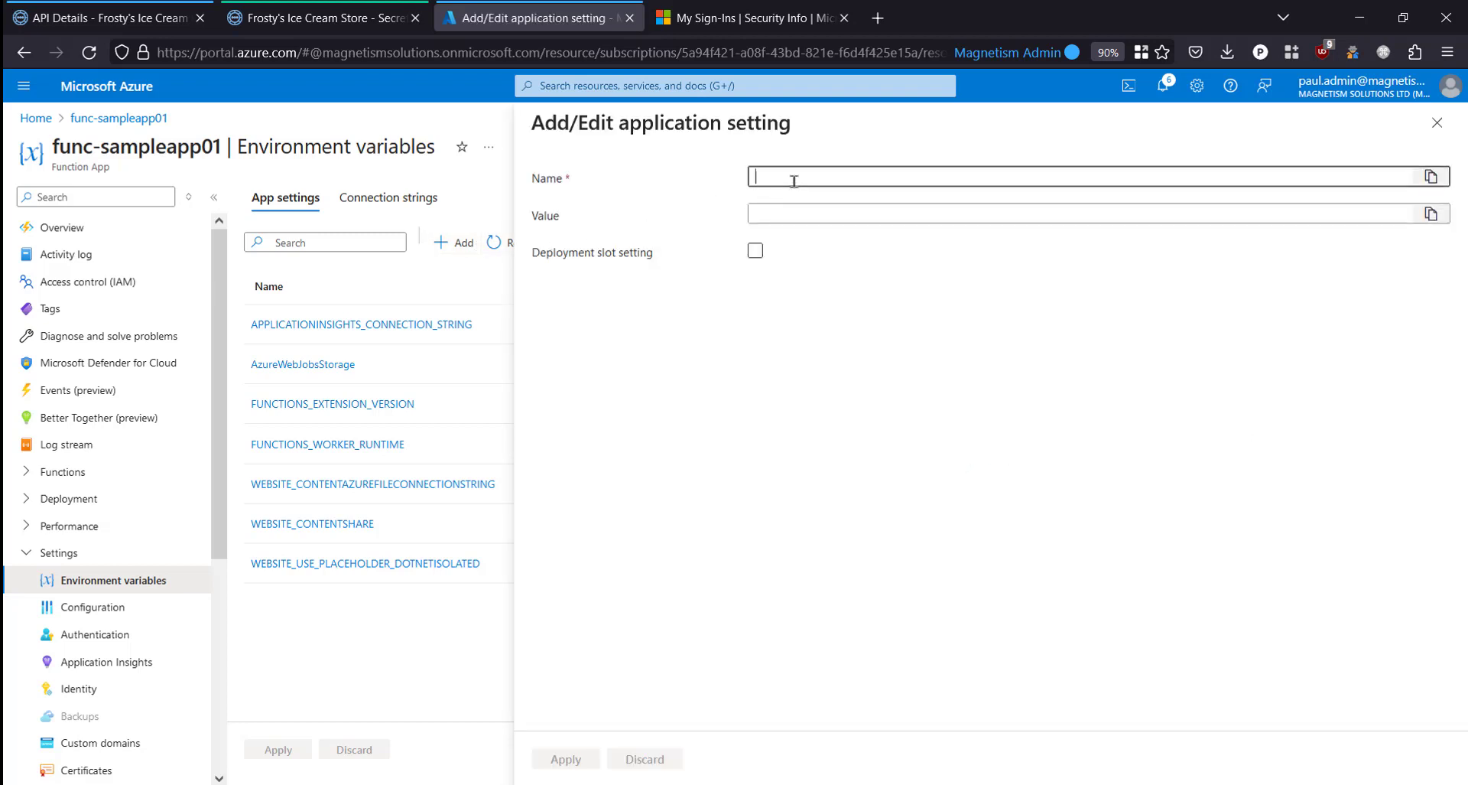
type("AP")
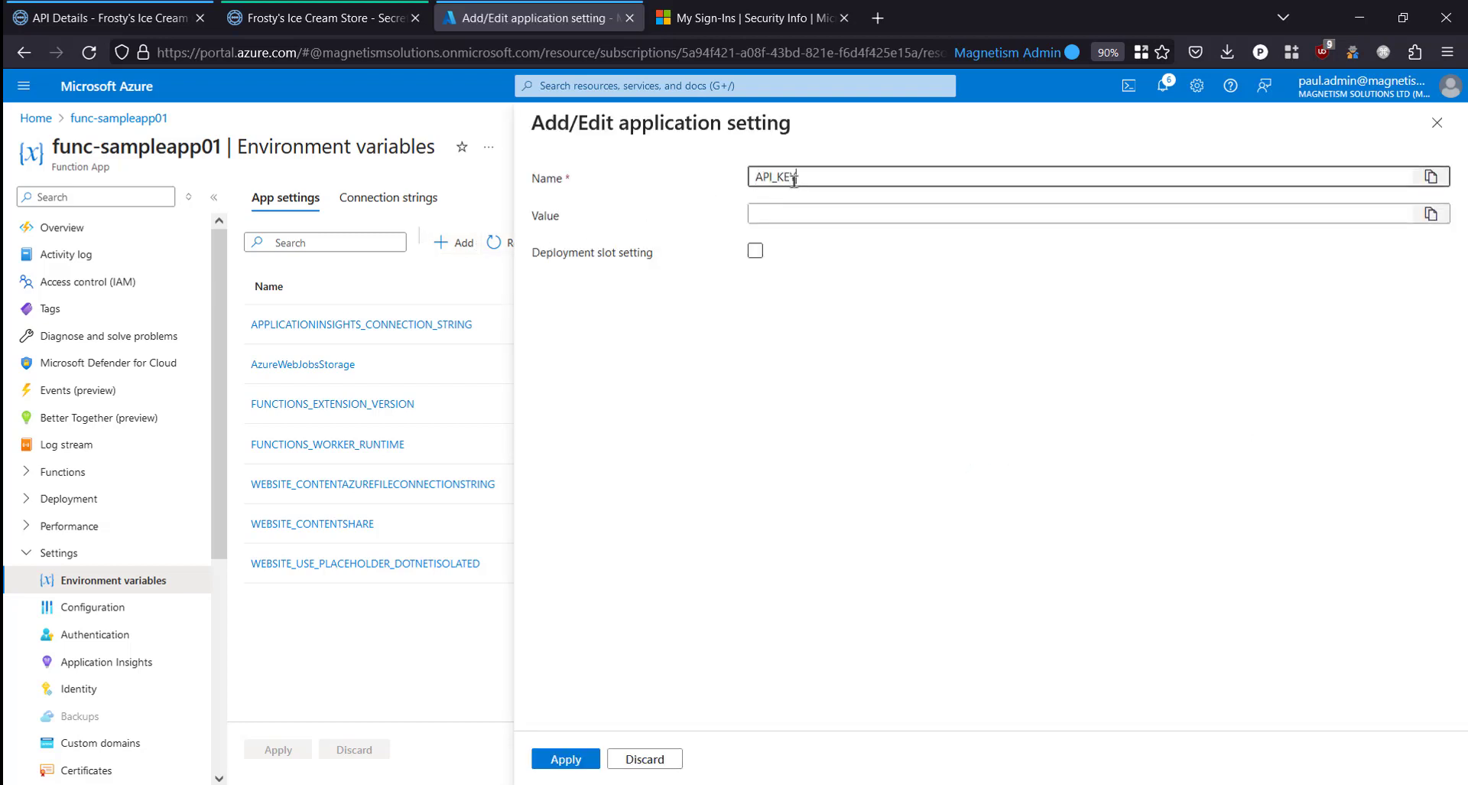
type("I_KEY")
left_click(794, 215)
key("ctrl+v")
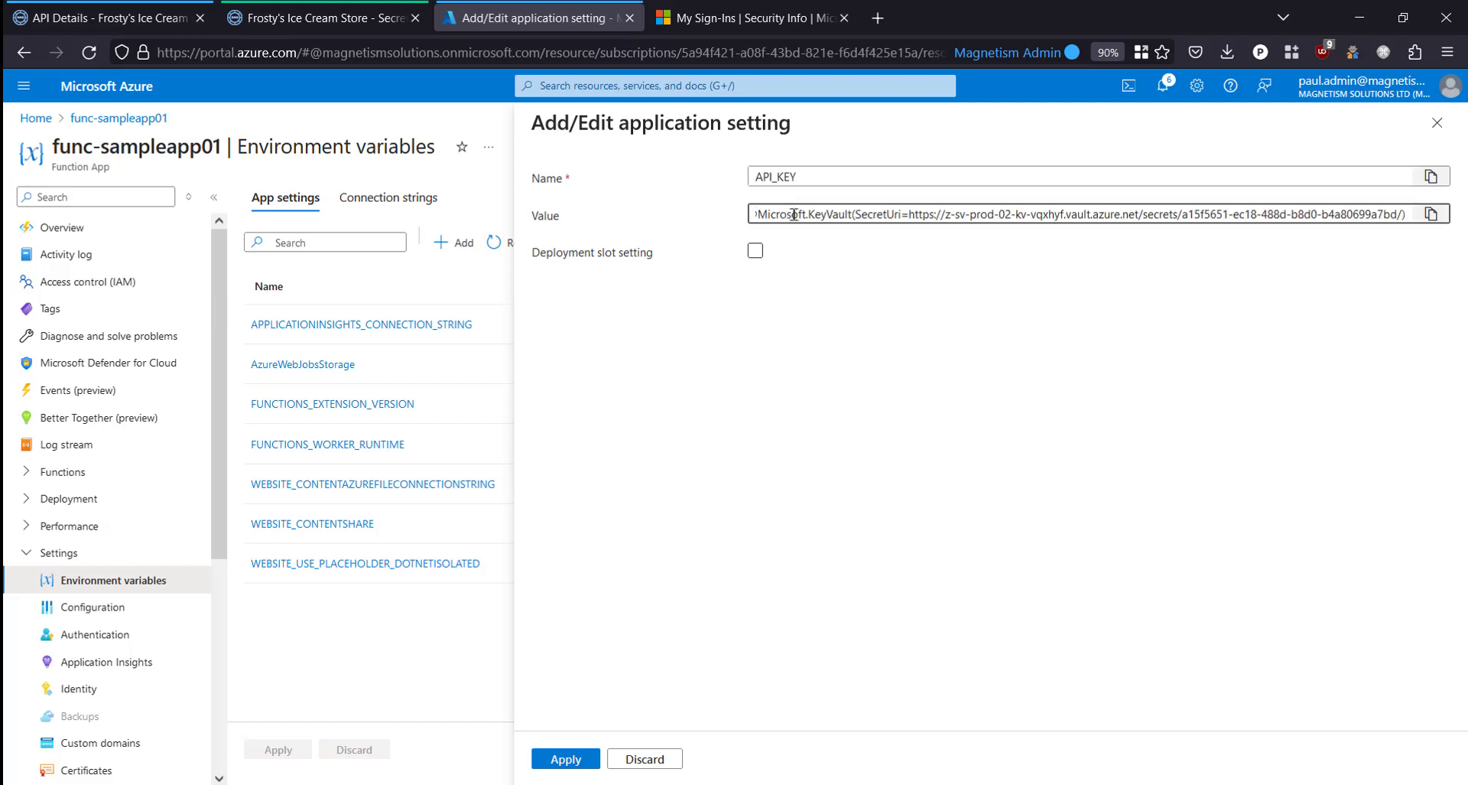
key("Home")
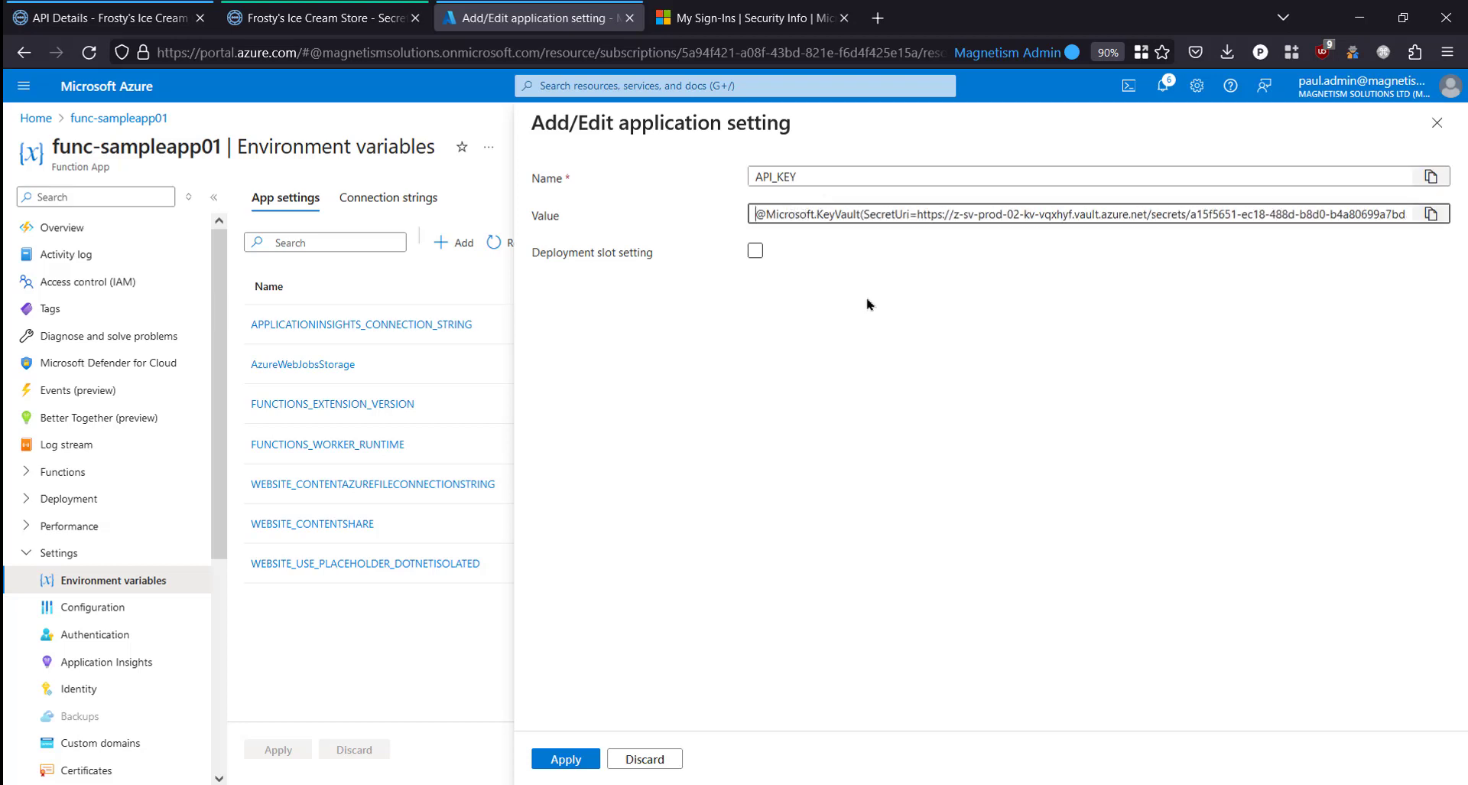
left_click(566, 759)
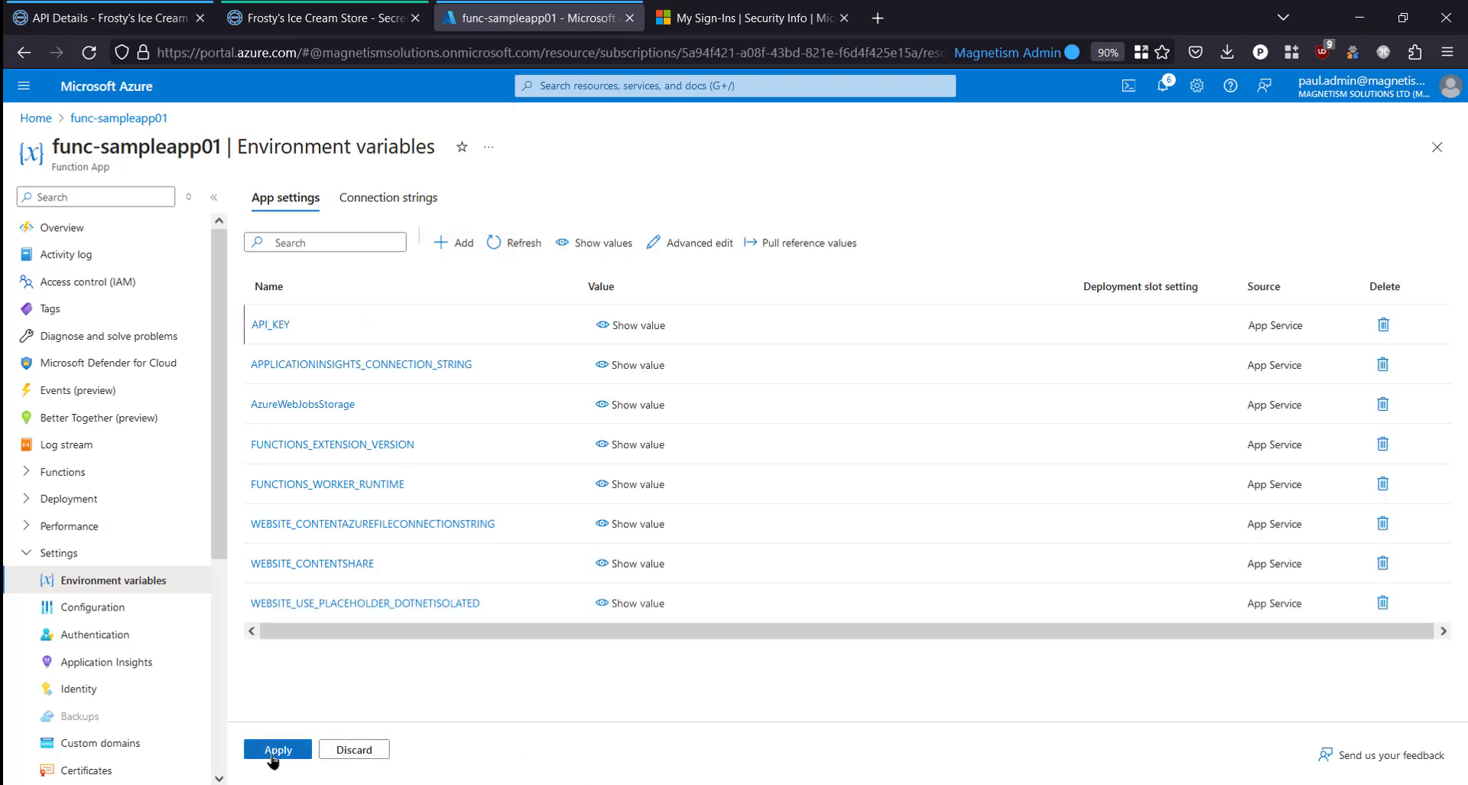
left_click(272, 757)
left_click(292, 331)
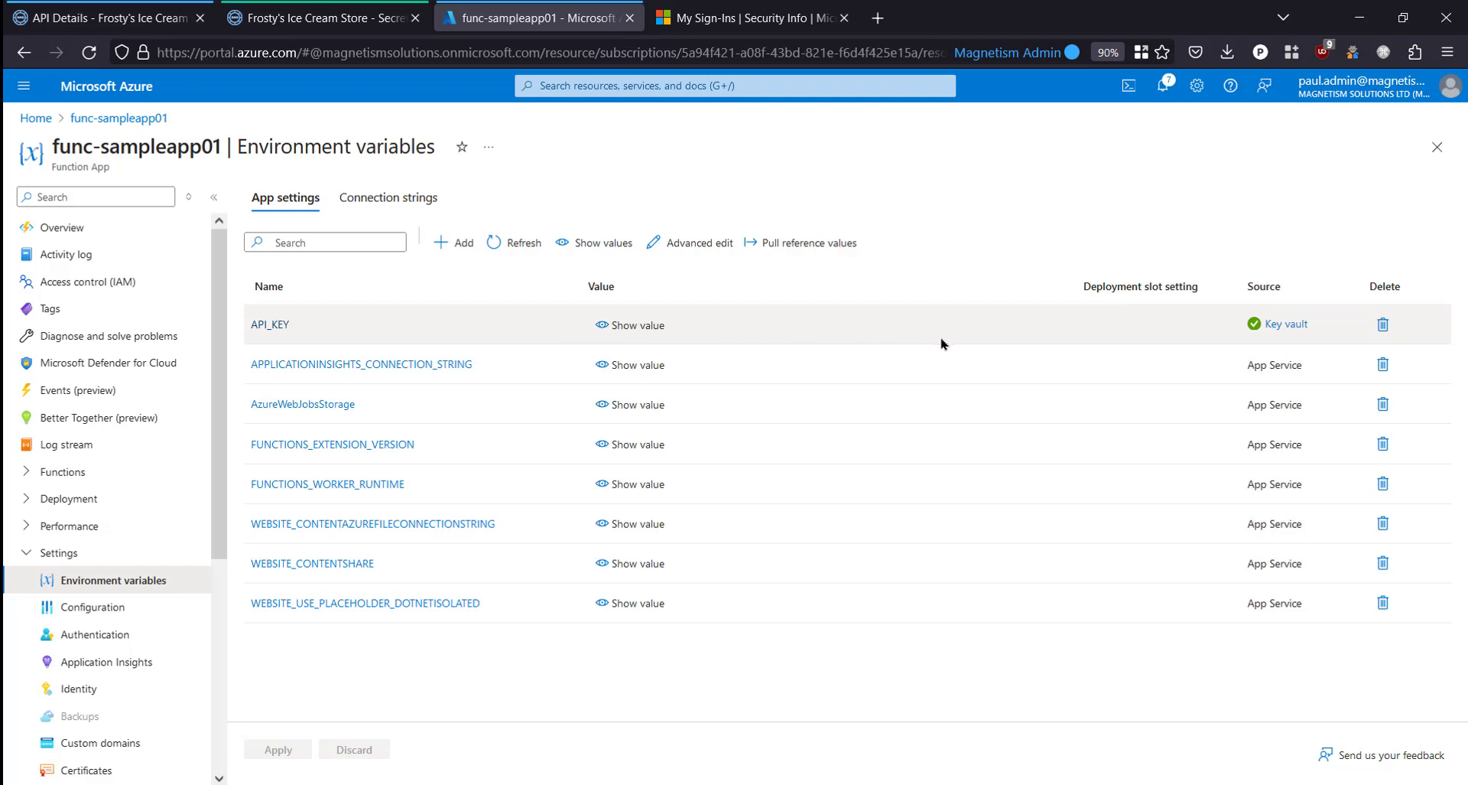
Return to Secret Vault and close the API Key secret without saving.
left_click(84, 21)
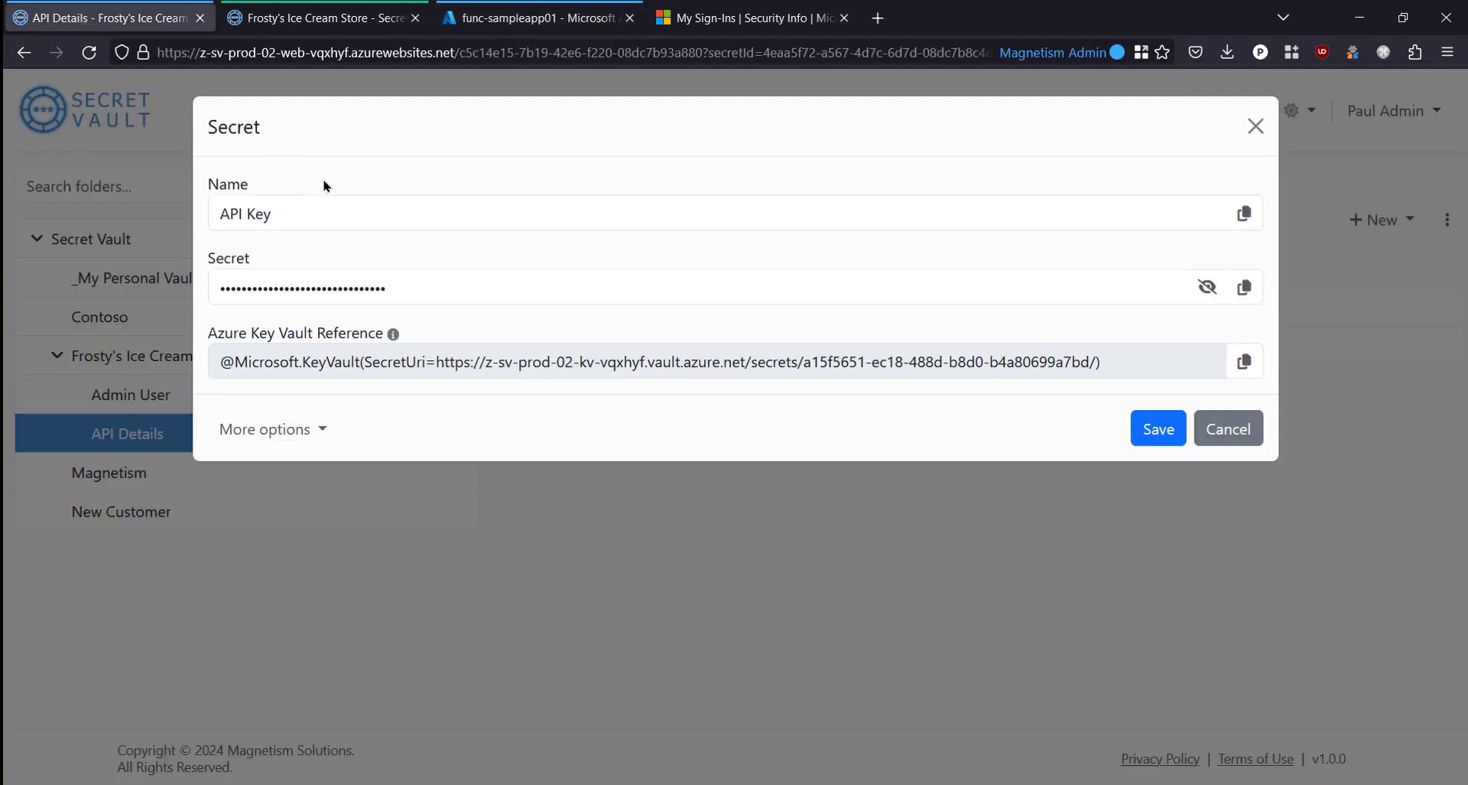
left_click(1253, 443)
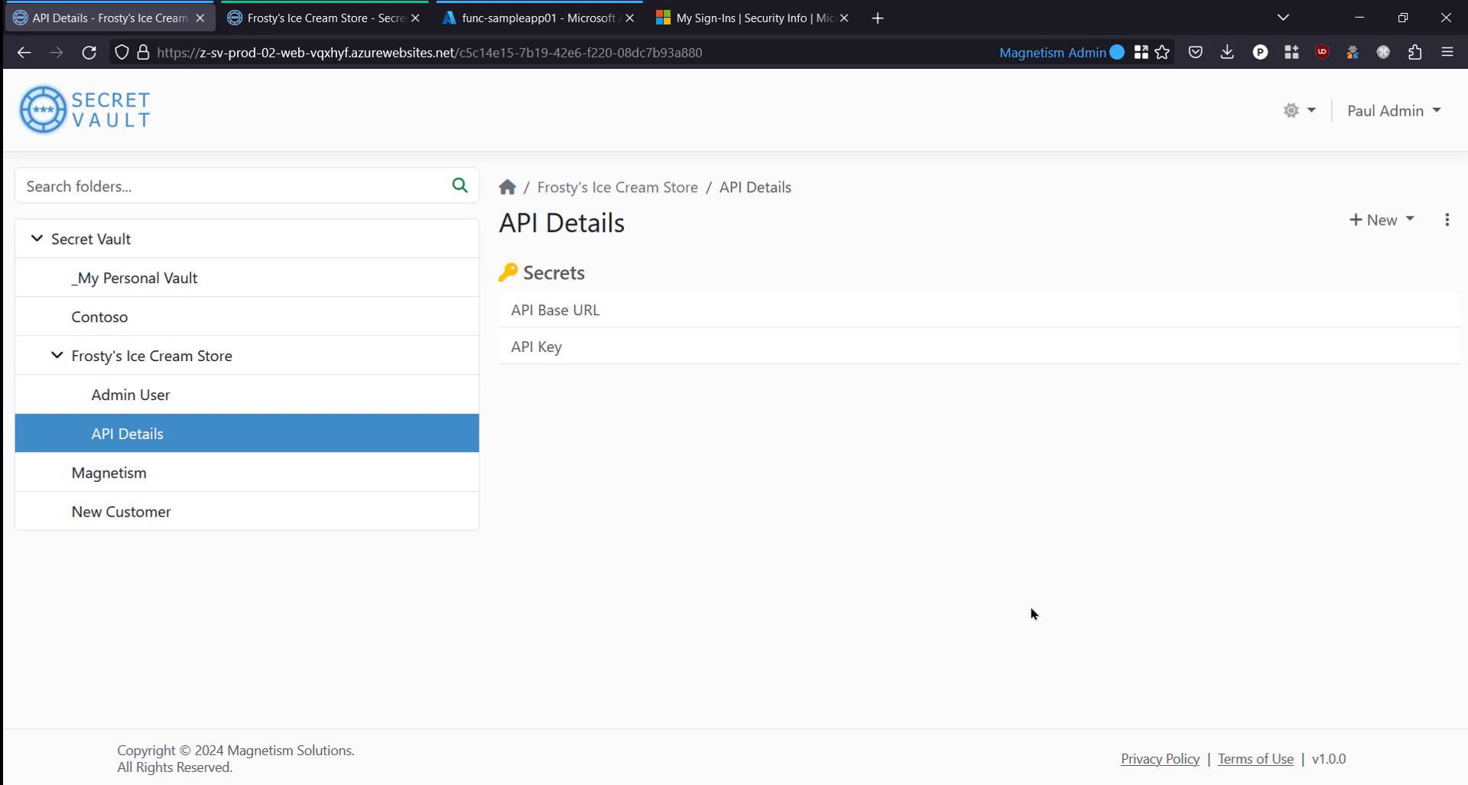